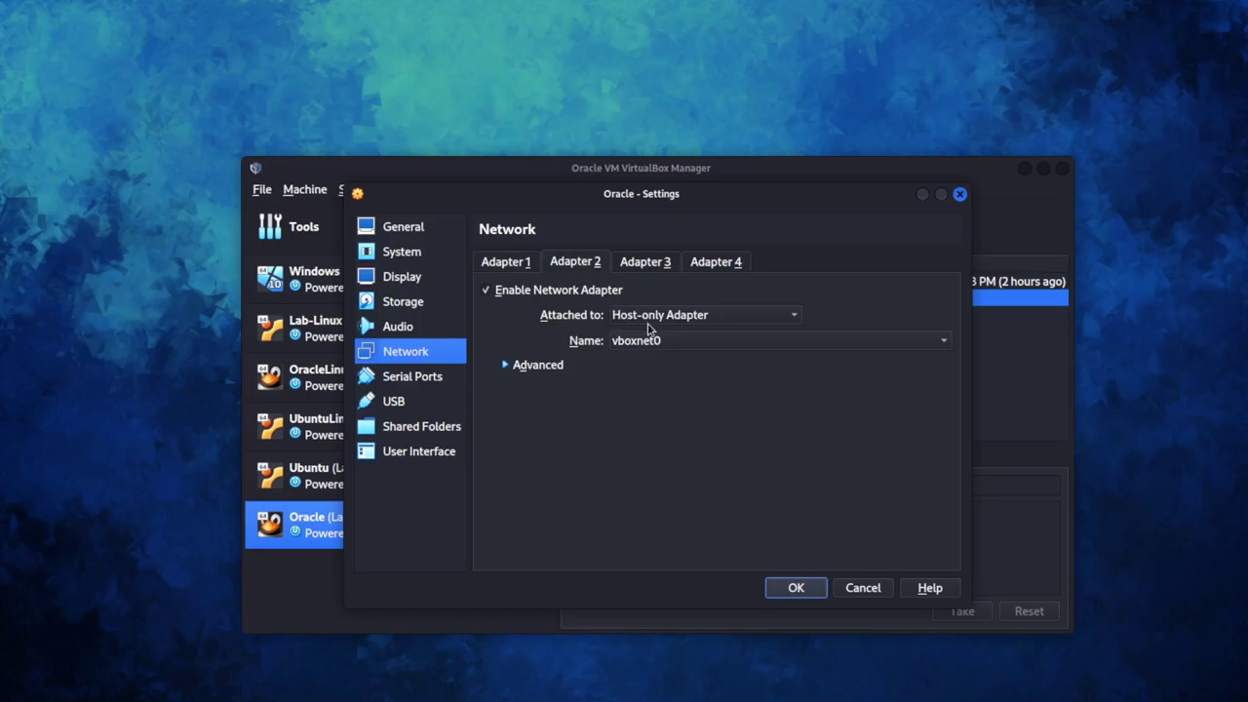
Review the Oracle virtual machine's Adapter 1 and Adapter 2 network settings and accept them.
click(519, 265)
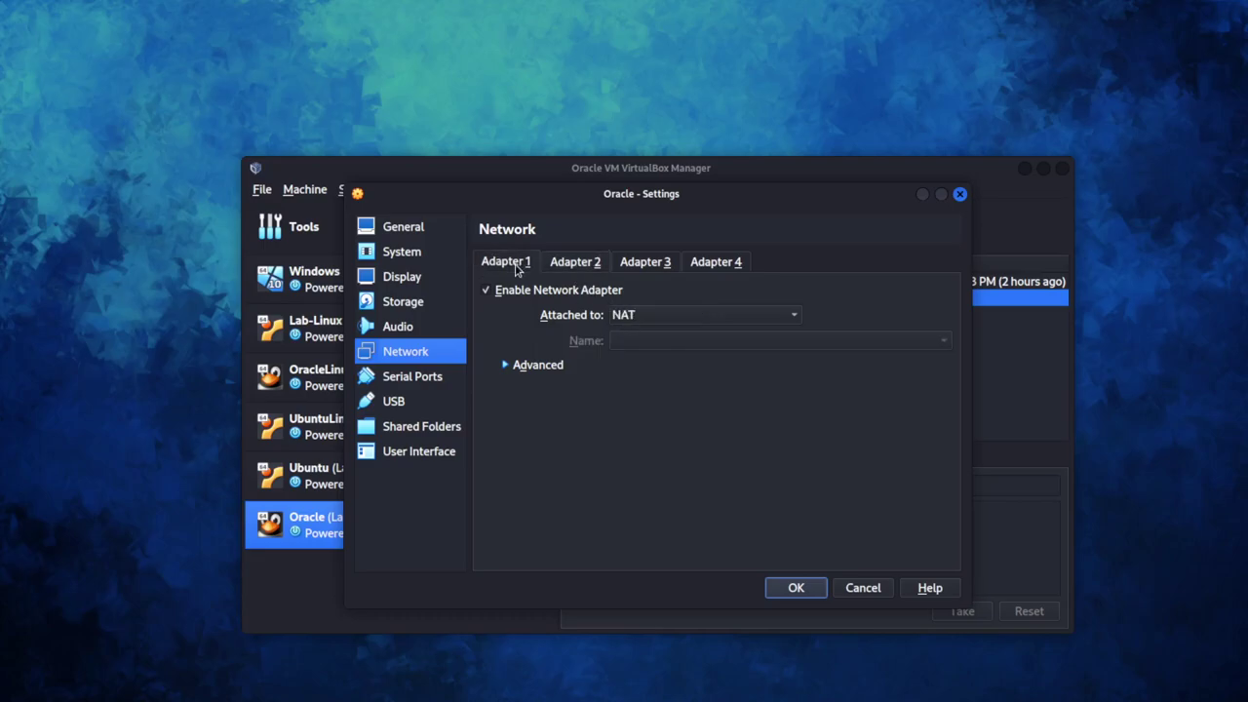
click(573, 269)
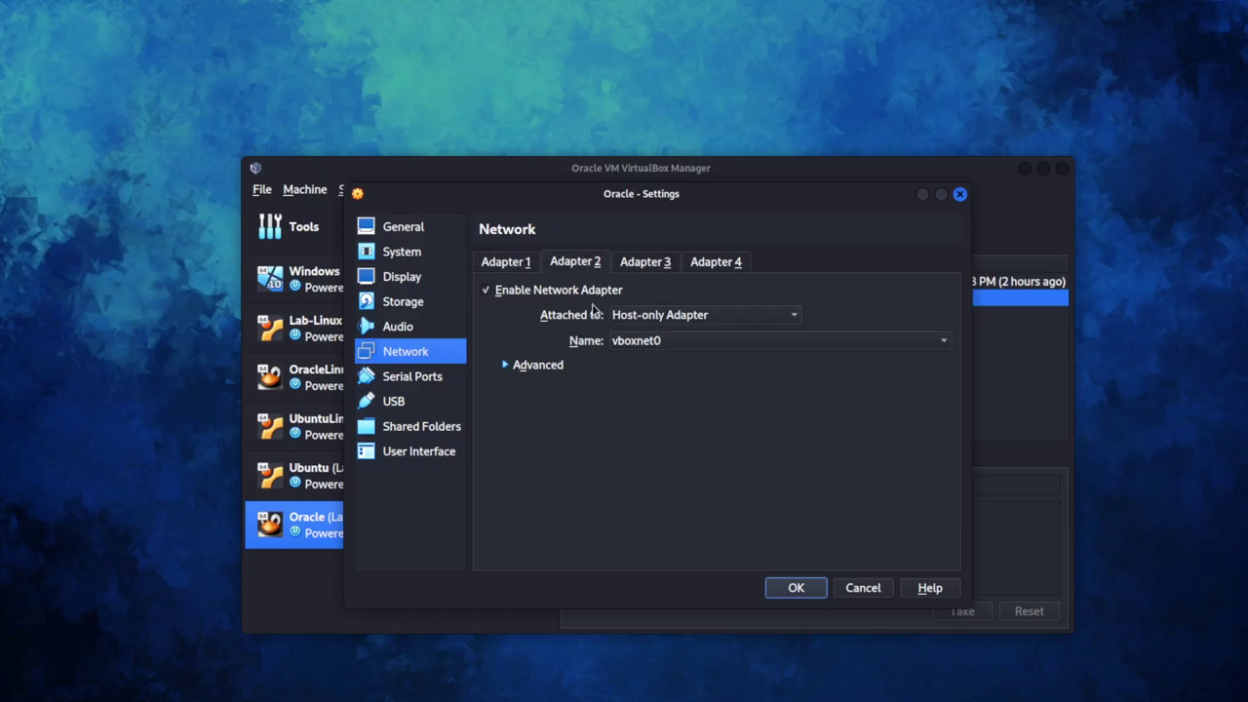
click(797, 588)
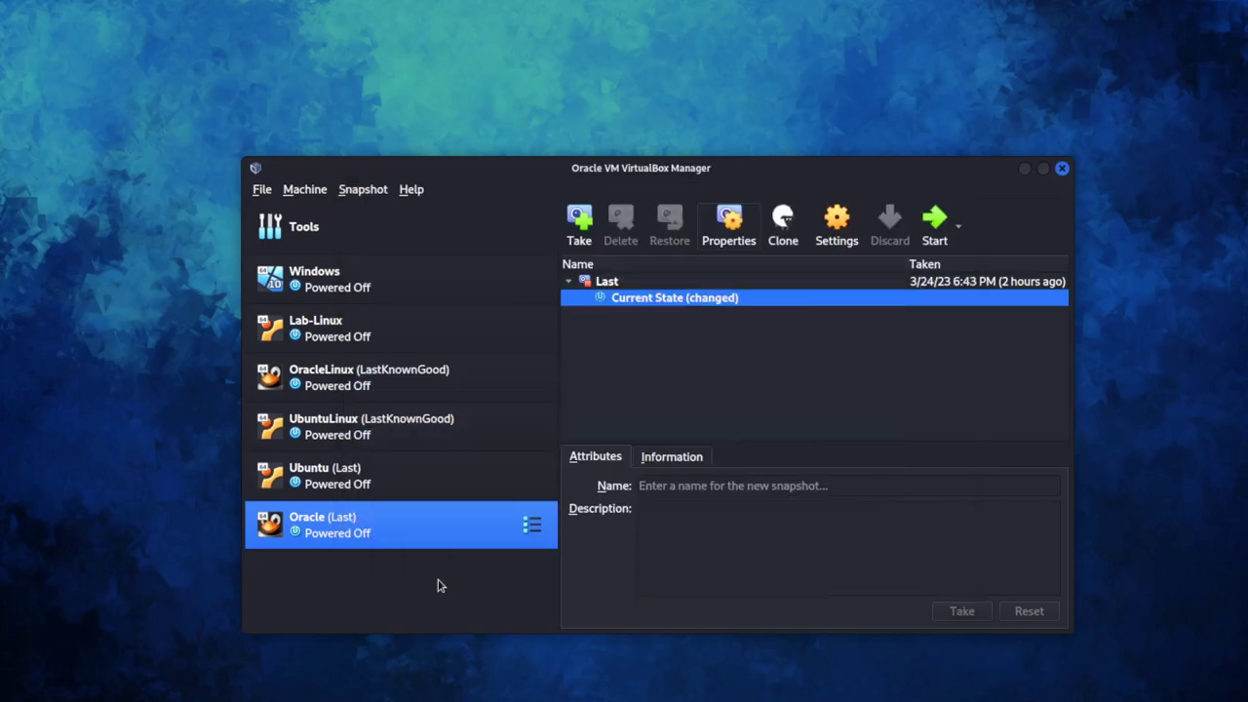
Start the Oracle virtual machine and log in at its console as root with the account password.
click(942, 237)
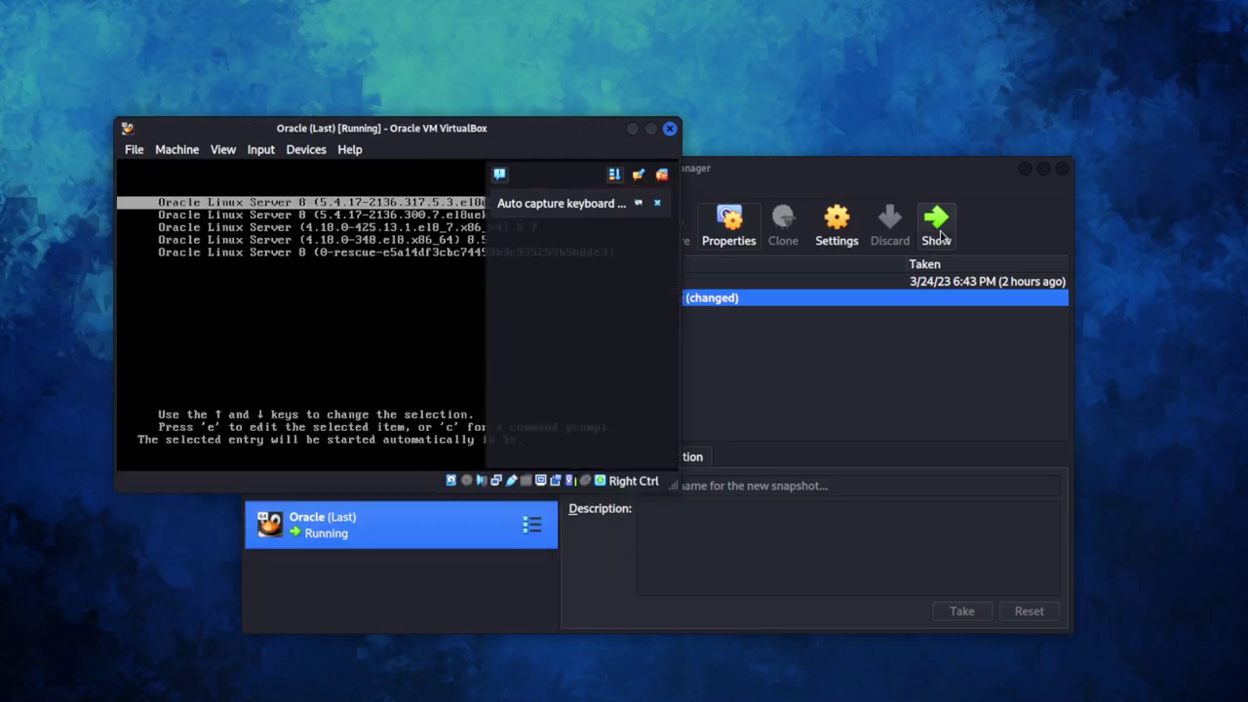
click(501, 174)
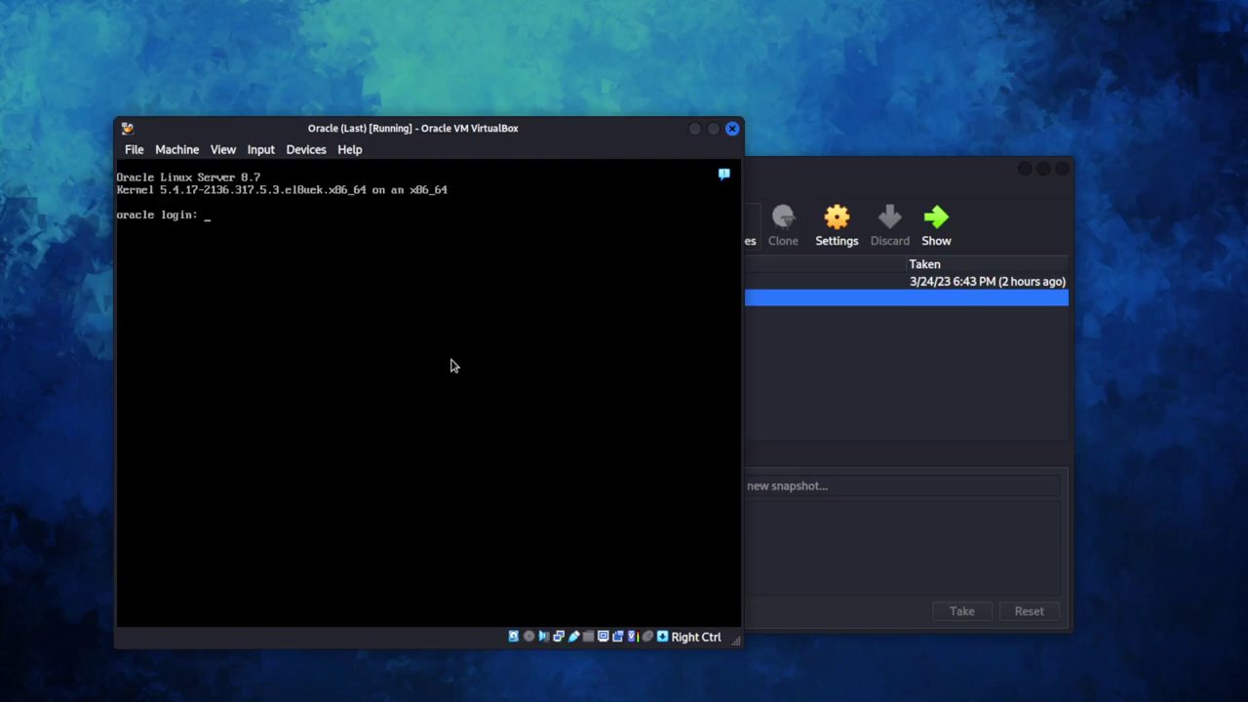
text(oot)
key(Return)
key(Return)
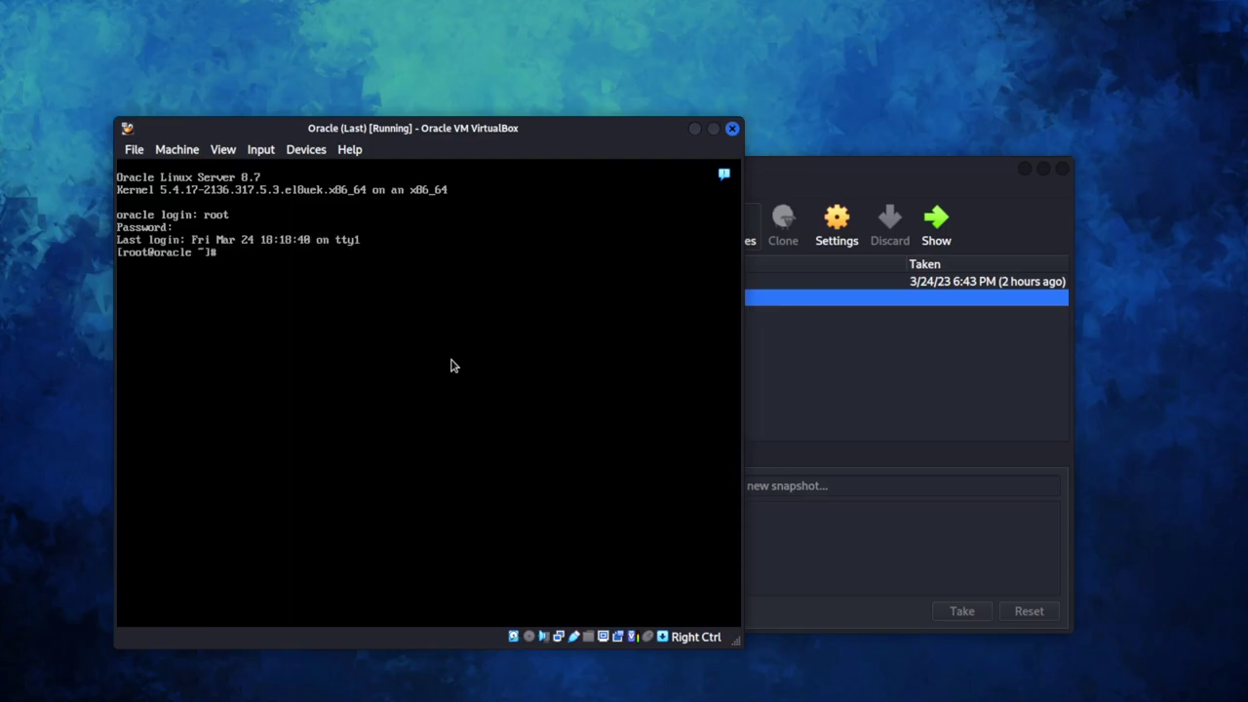
List the guest's network interfaces with ifconfig.
text(ifconfig)
key(Return)
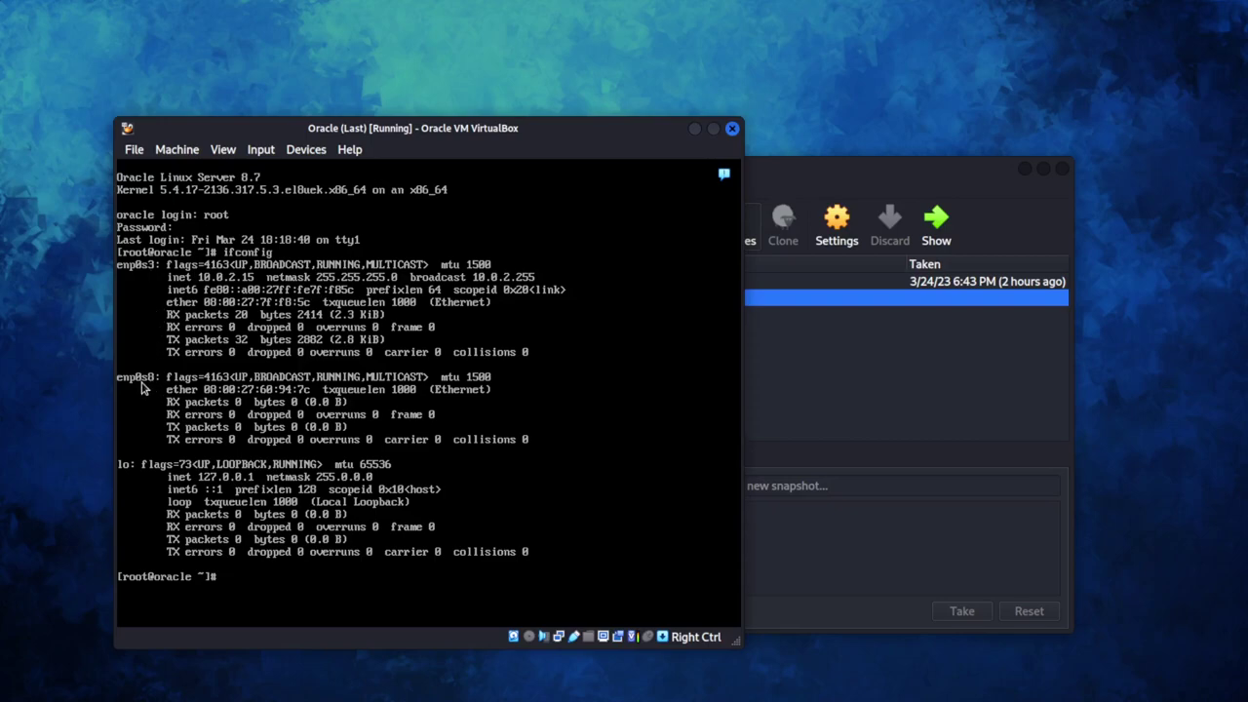
Check what Adapter 1 and Adapter 2 are attached to in the running Oracle machine's network settings, and close the settings.
click(841, 231)
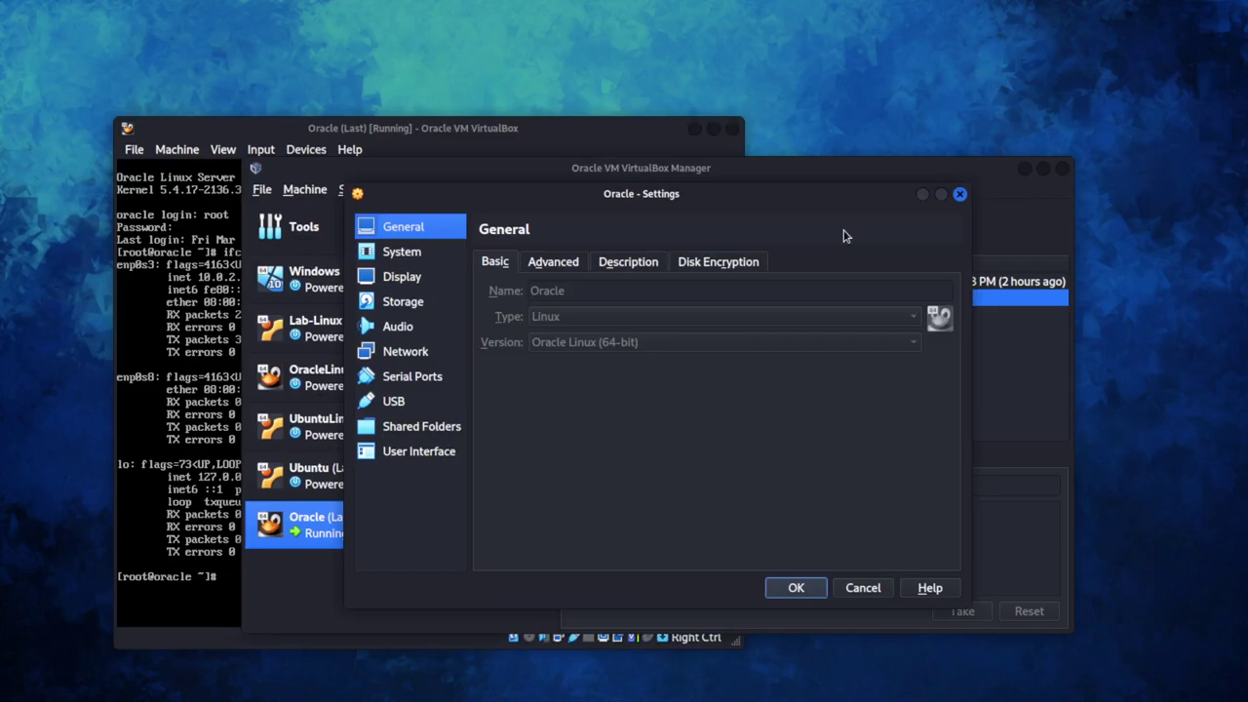
click(412, 358)
click(502, 265)
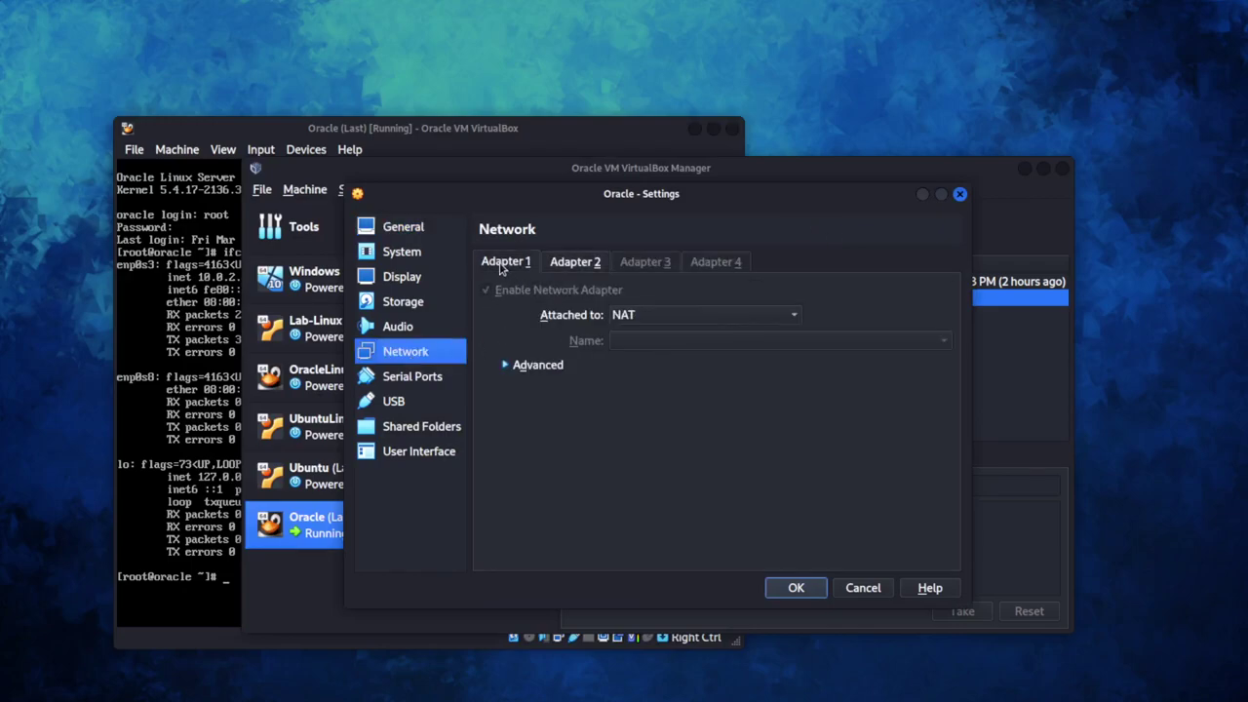
click(581, 268)
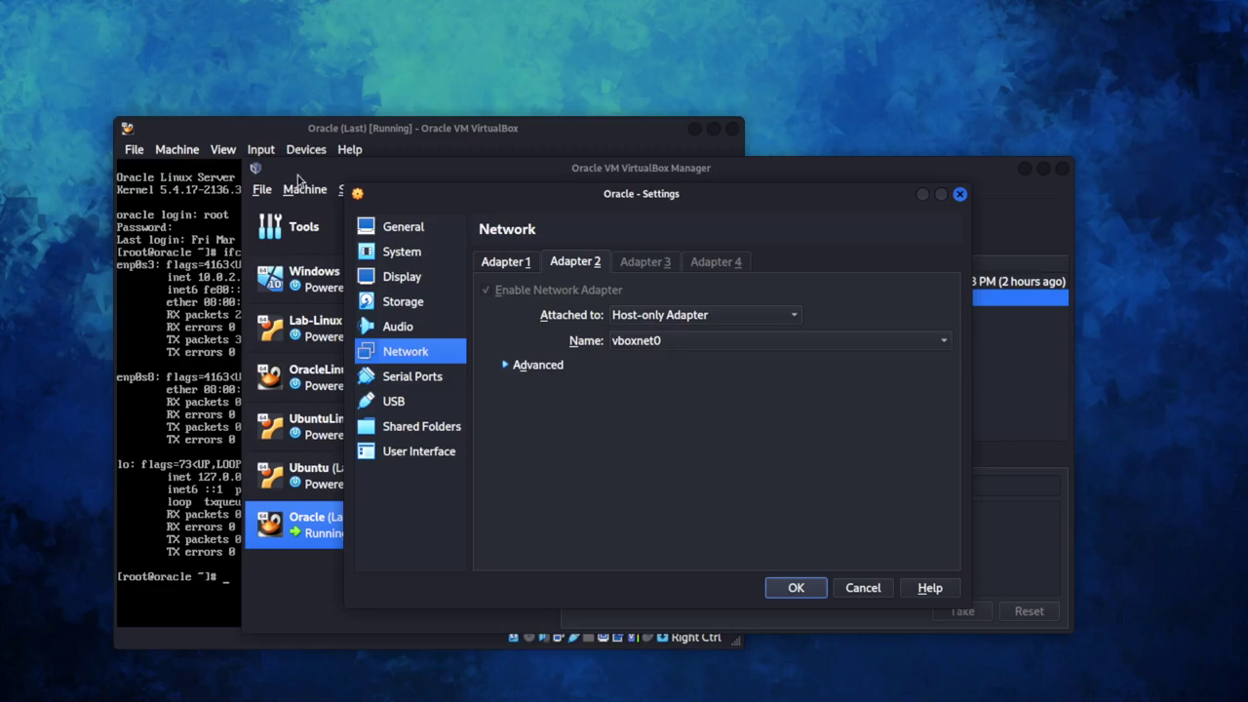
key(Return)
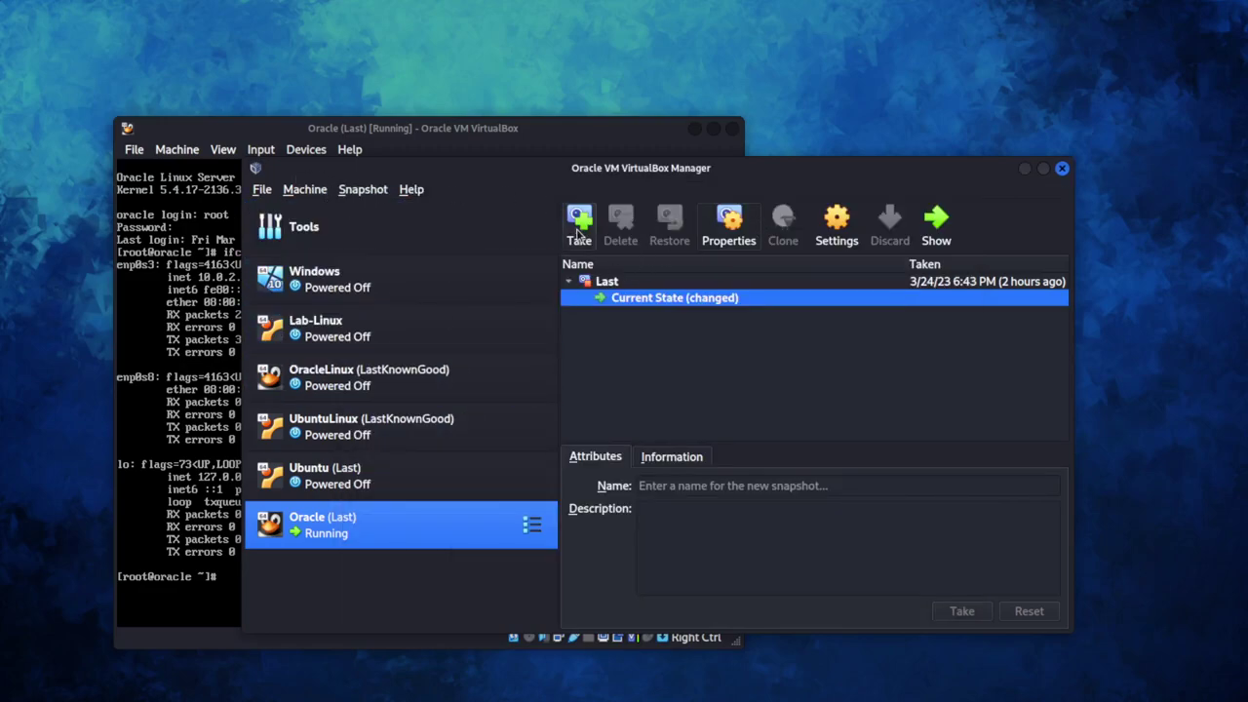
Examine the vboxnet0 host-only network's DHCP server settings and the NAT network's options in the VirtualBox network tools.
click(531, 227)
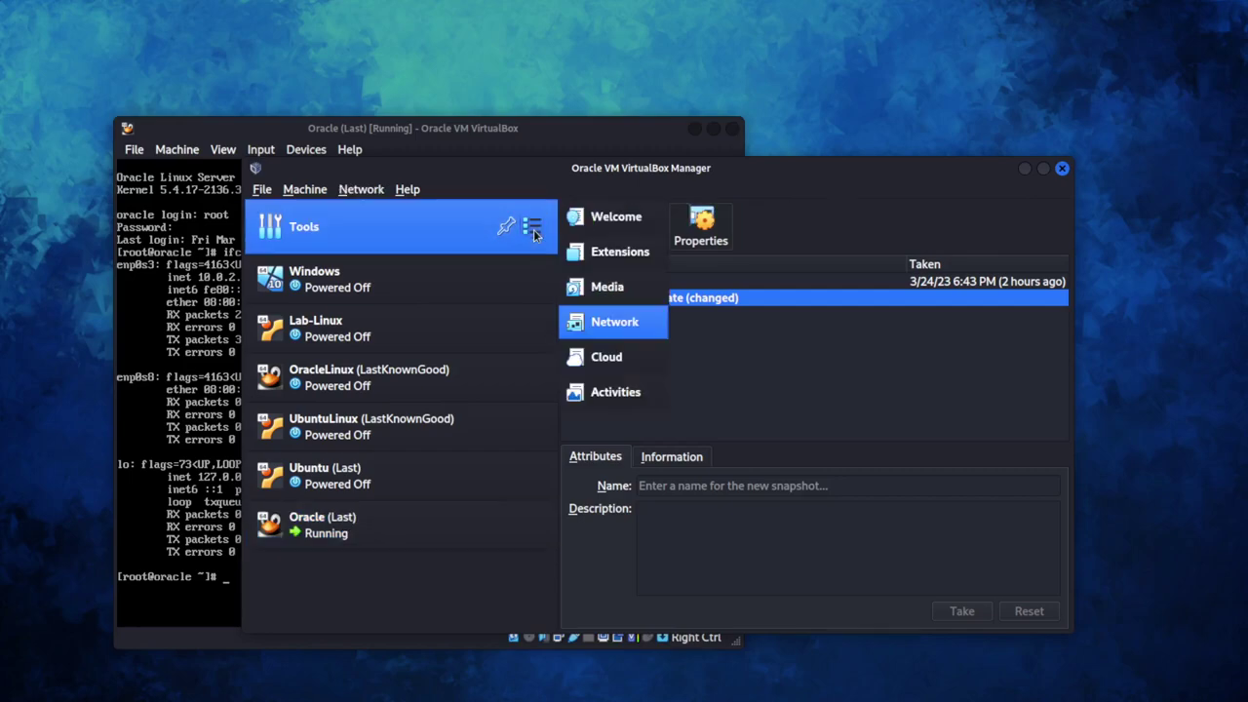
click(610, 322)
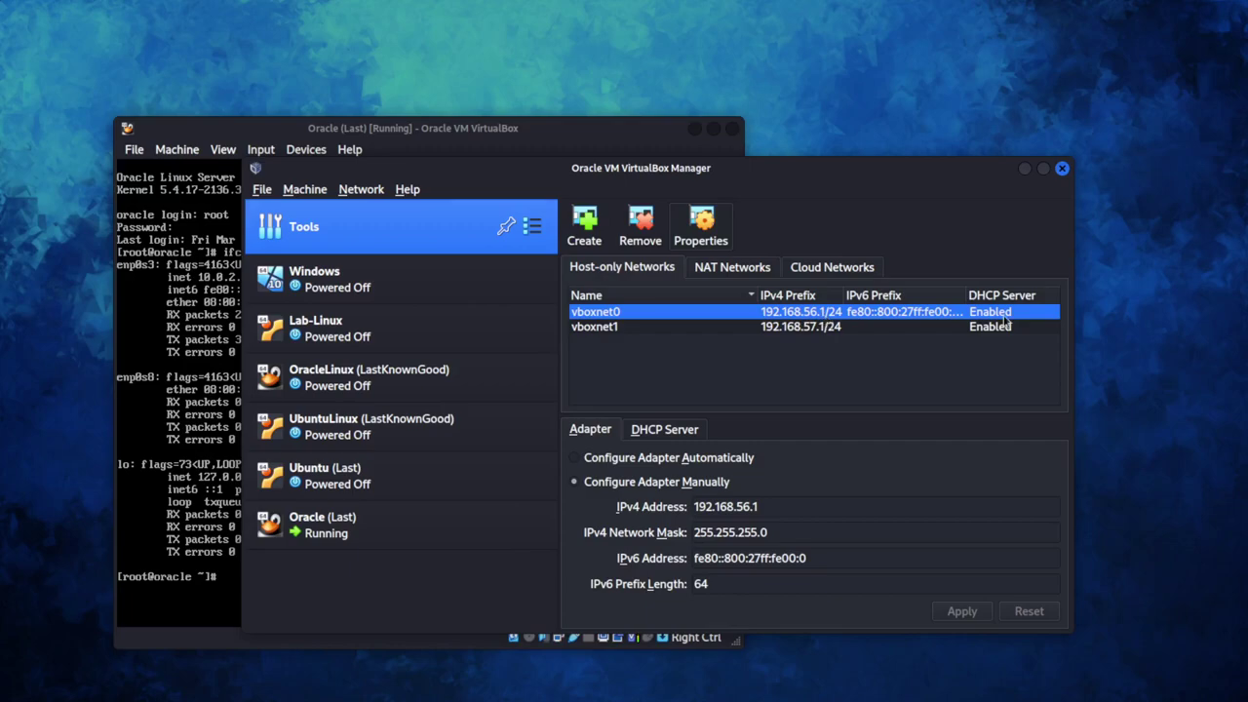
click(650, 438)
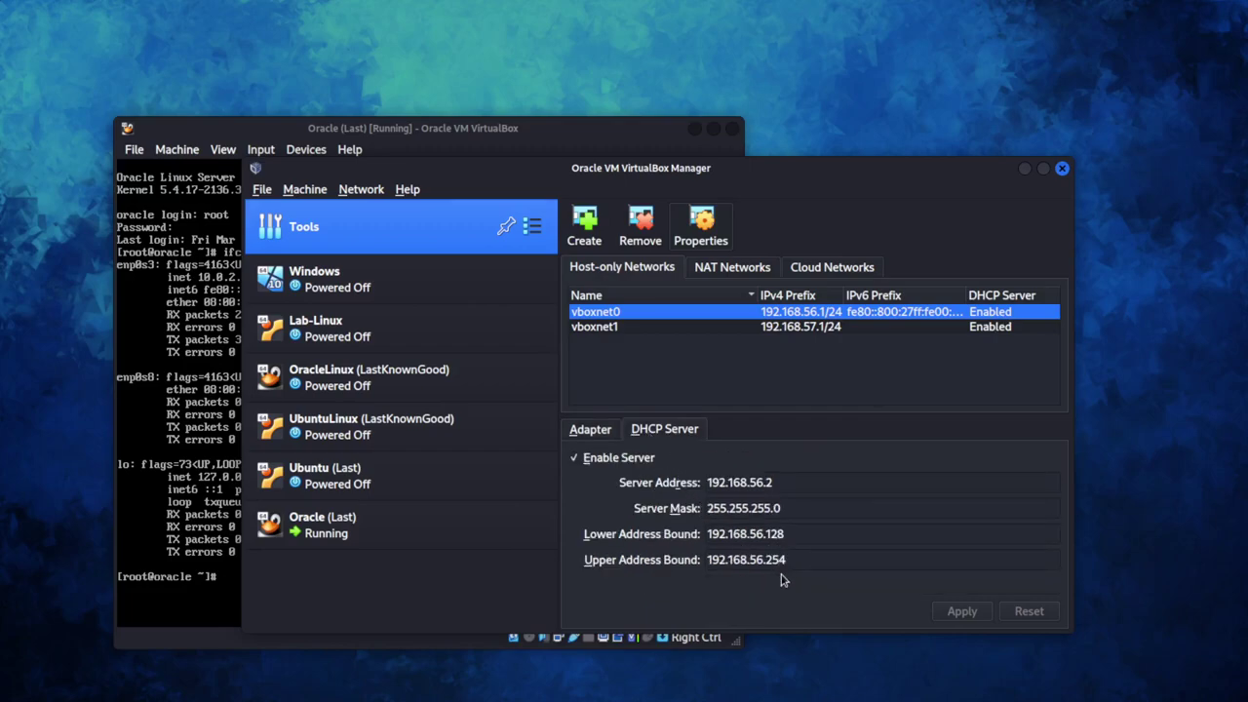
click(713, 275)
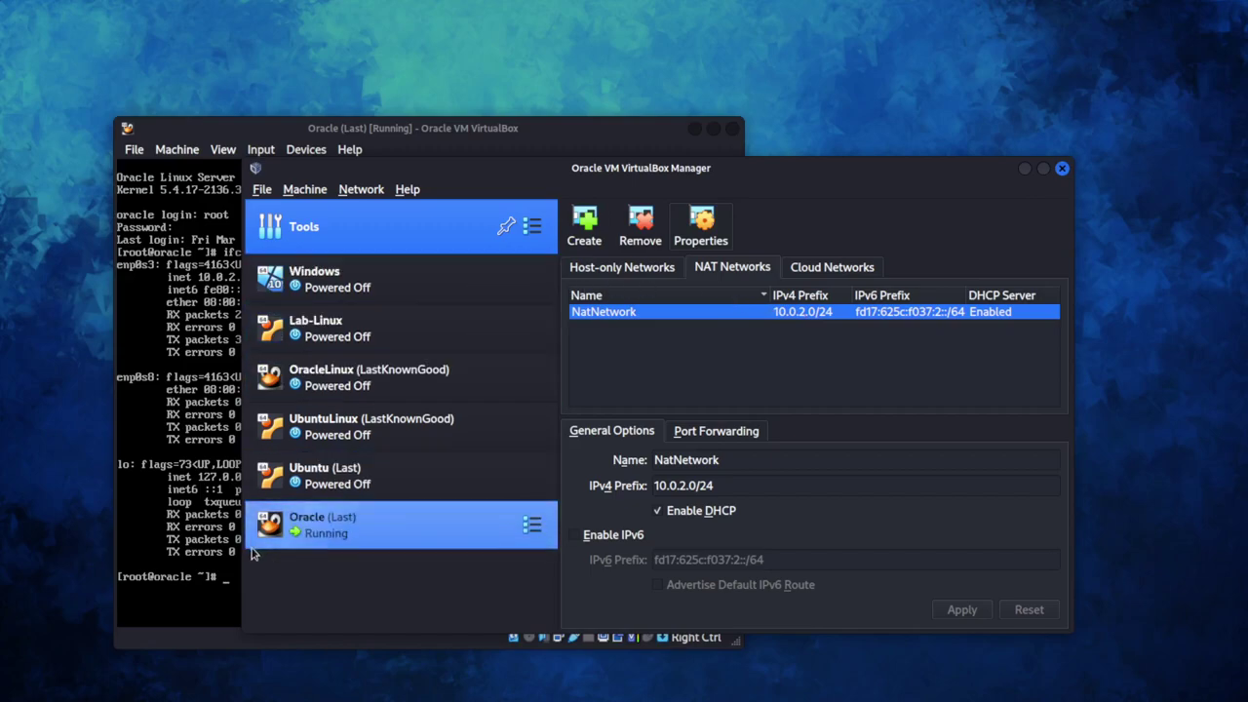
Launch nmtui in the Oracle guest console and open the list of editable connections.
click(216, 576)
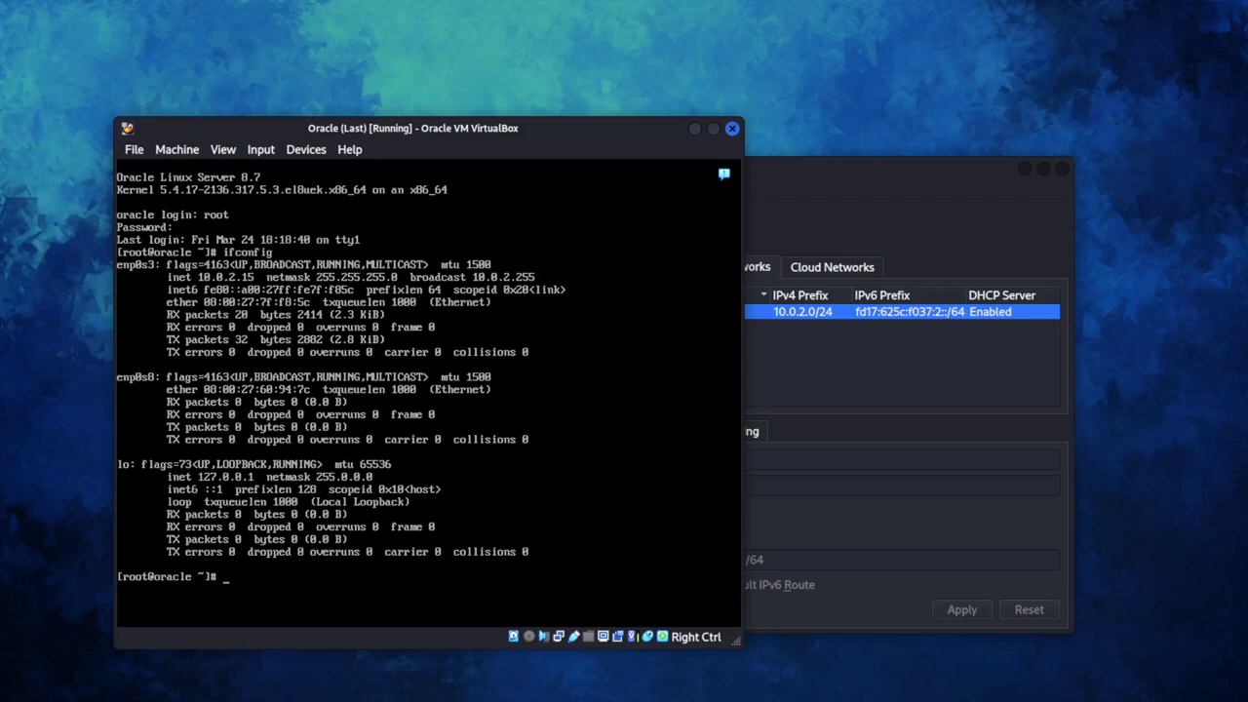
text(nmtui)
key(Return)
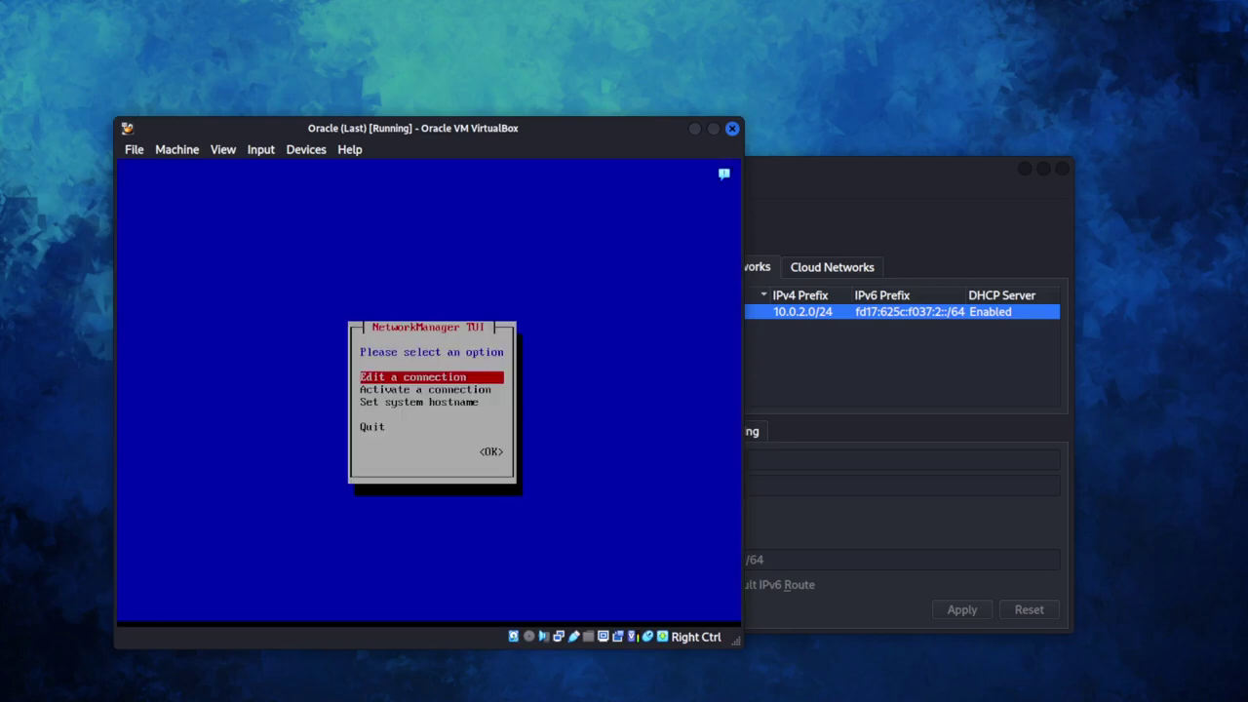
key(Return)
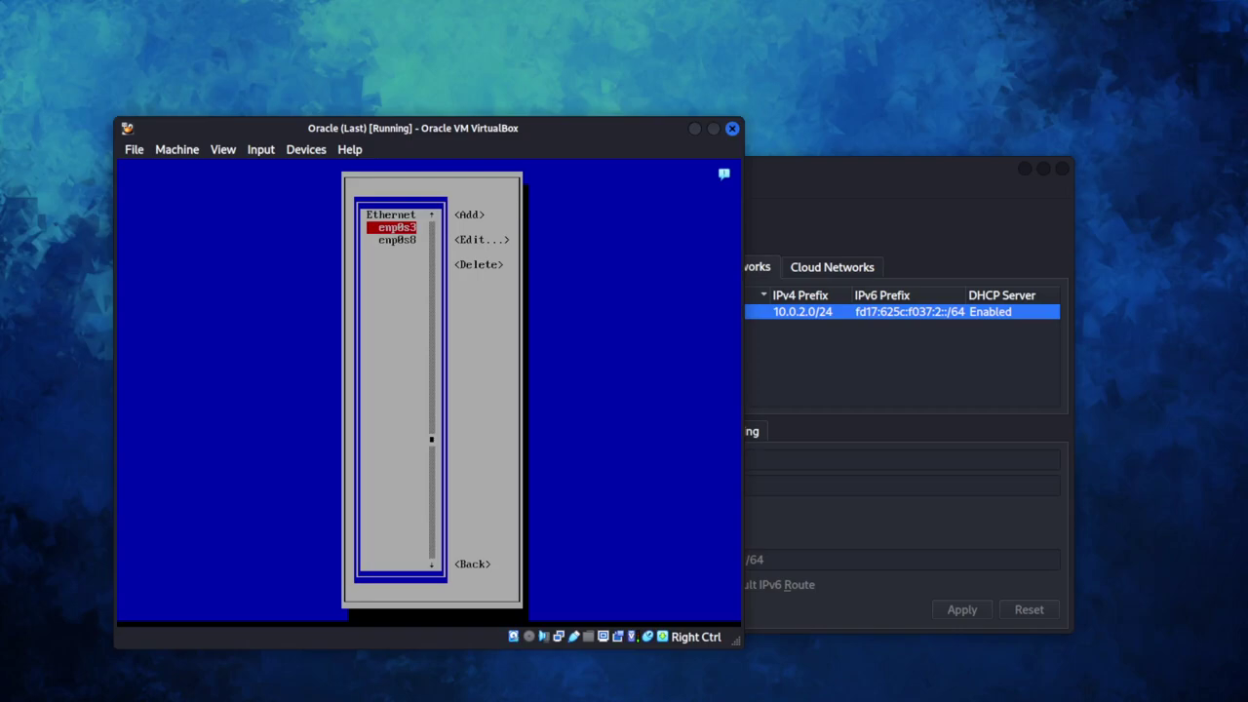
Open the enp0s3 connection for editing, review its IP configuration and automatic connection settings, and close it.
key(Down)
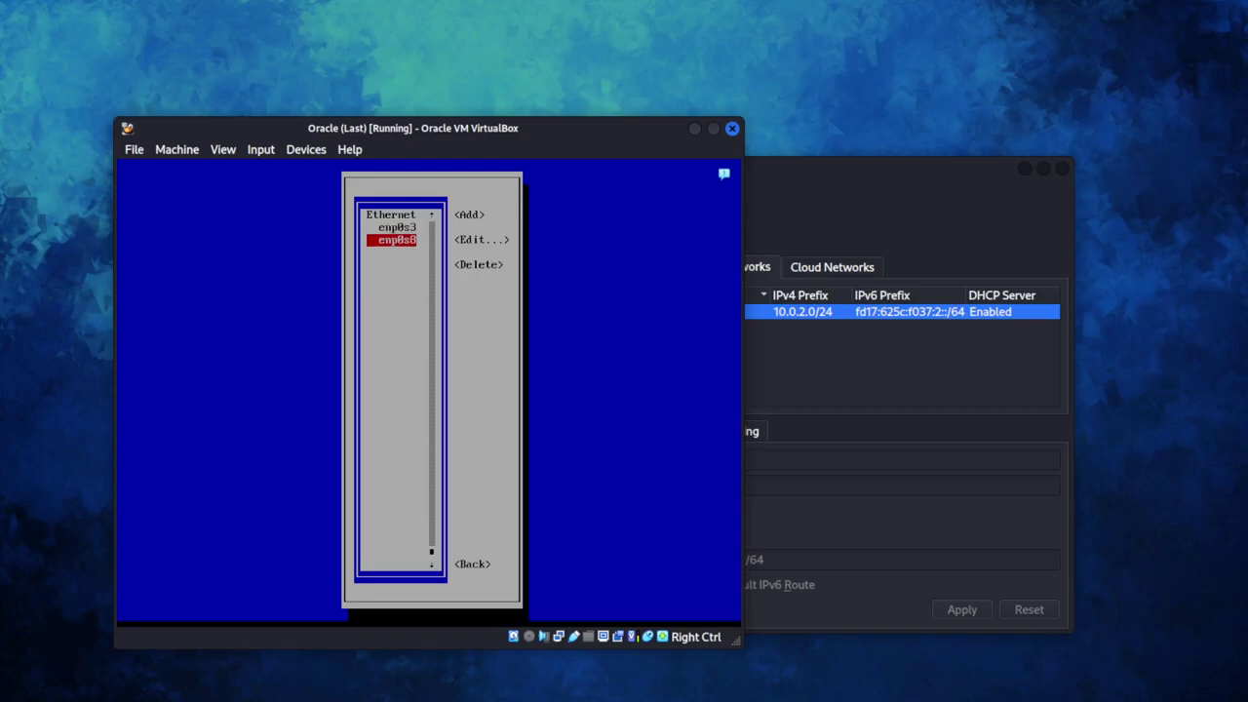
key(Up)
key(Down)
key(Up)
key(Tab)
key(Tab)
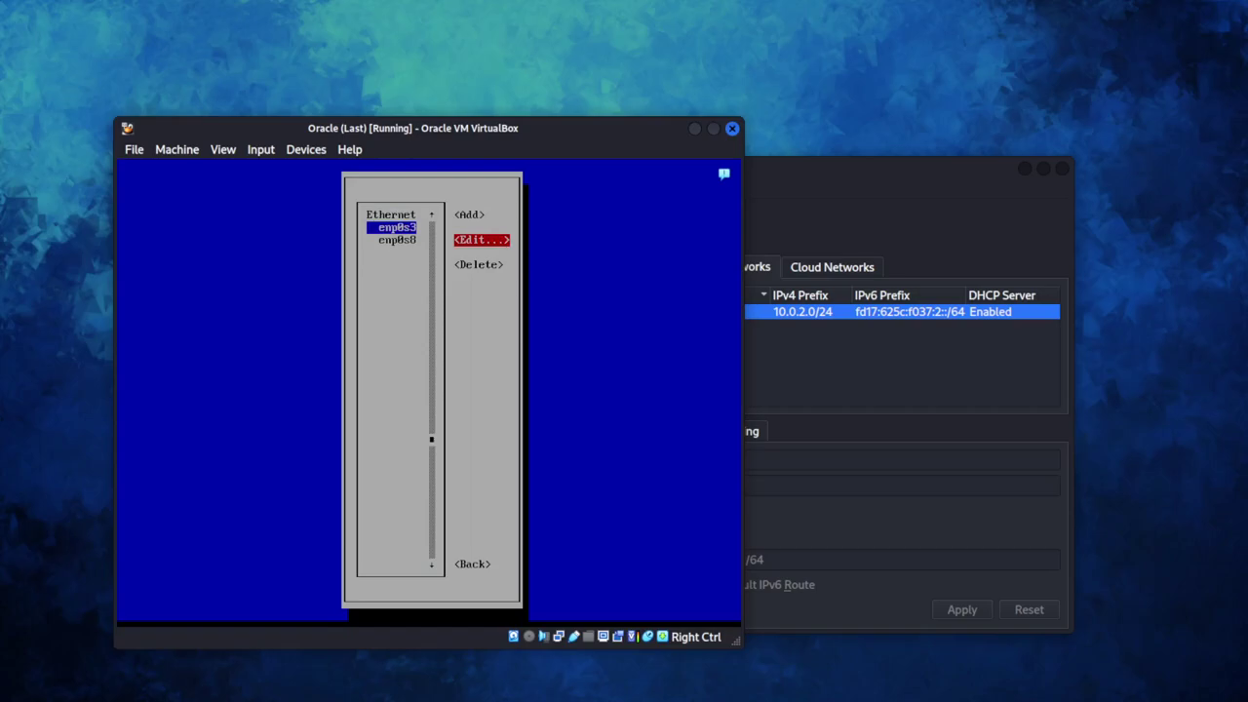
key(Return)
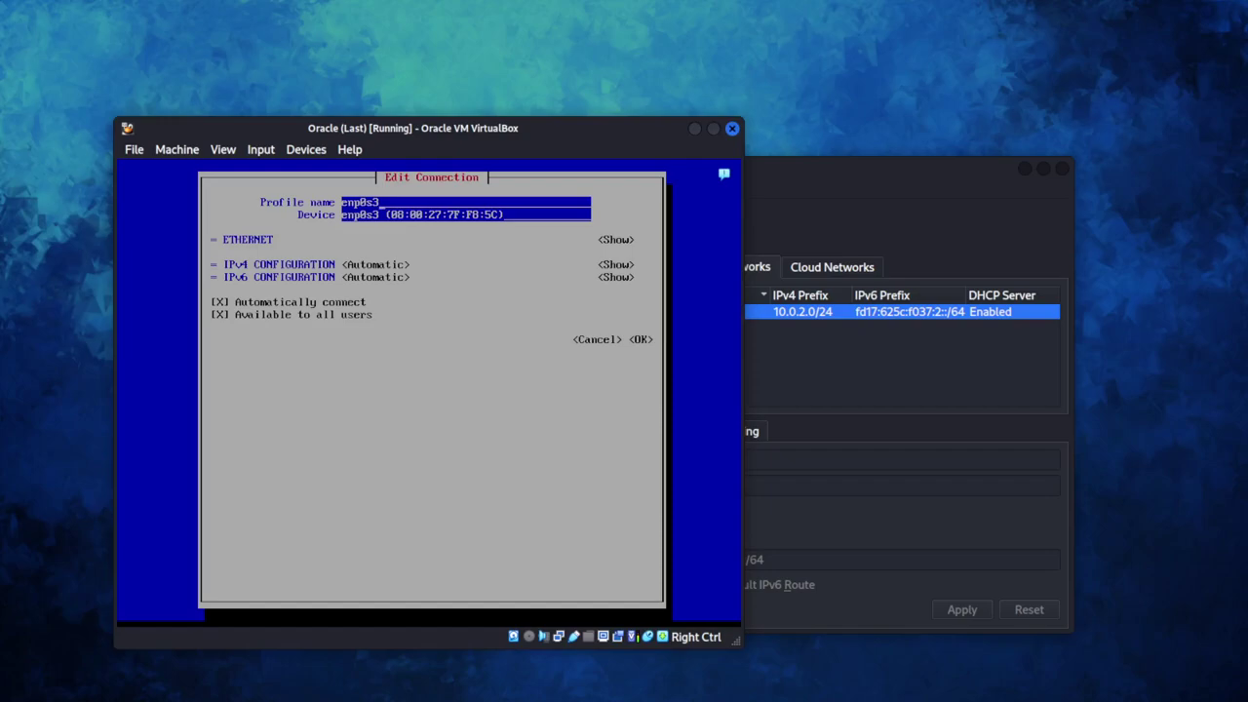
key(Tab)
key(Tab)
key(Tab)
key(Tab)
key(Tab)
key(Tab)
key(Tab)
key(Tab)
key(Tab)
key(Return)
Open the enp0s8 connection for editing and enable Automatically connect.
key(Down)
key(Up)
key(Up)
key(Left)
key(Down)
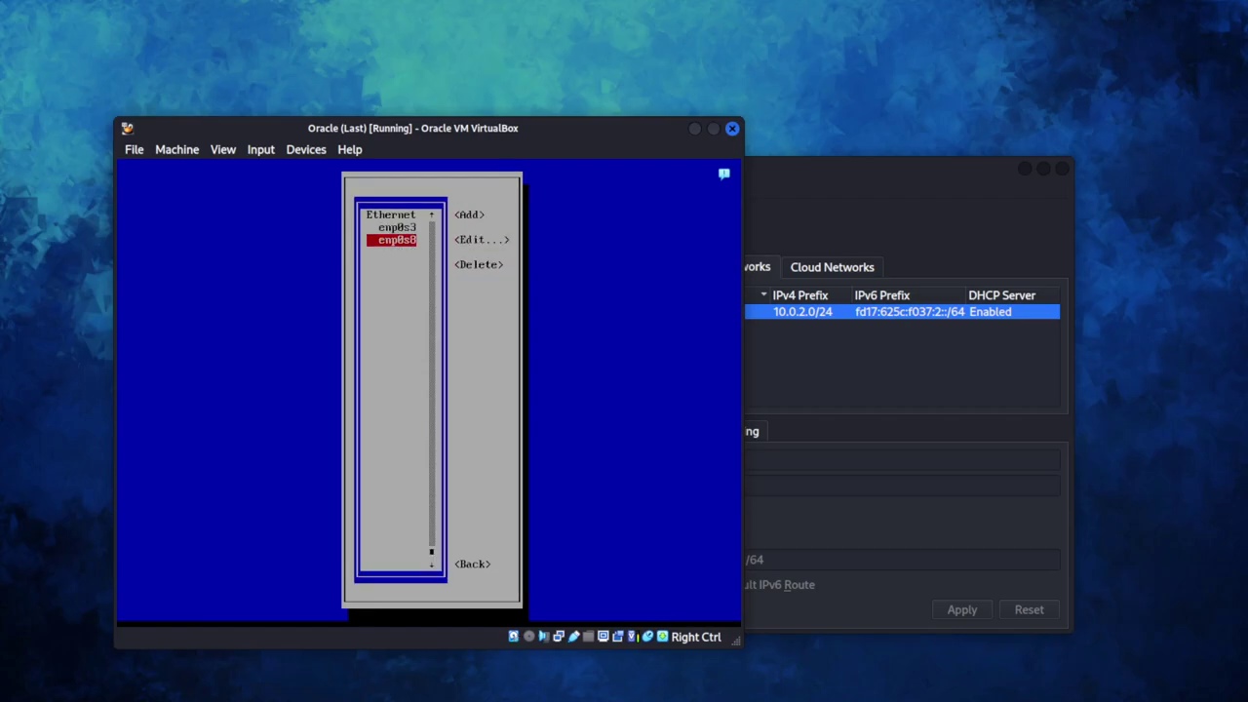
key(Right)
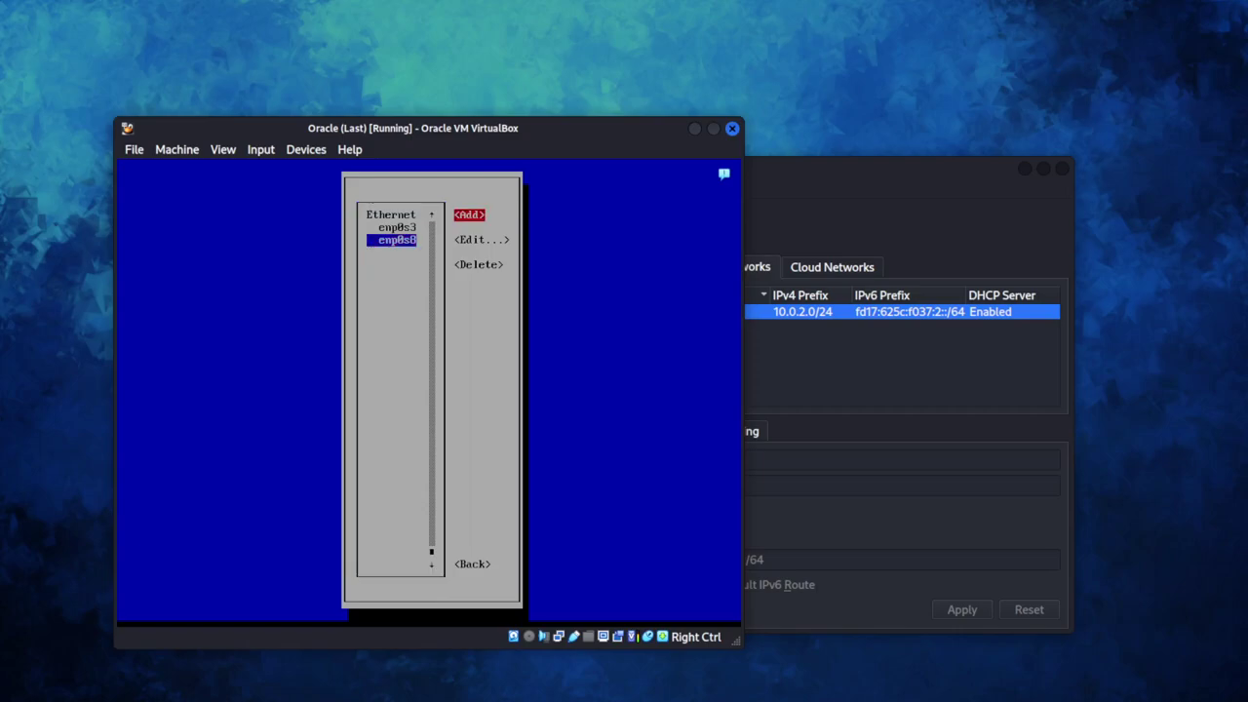
key(Down)
key(Return)
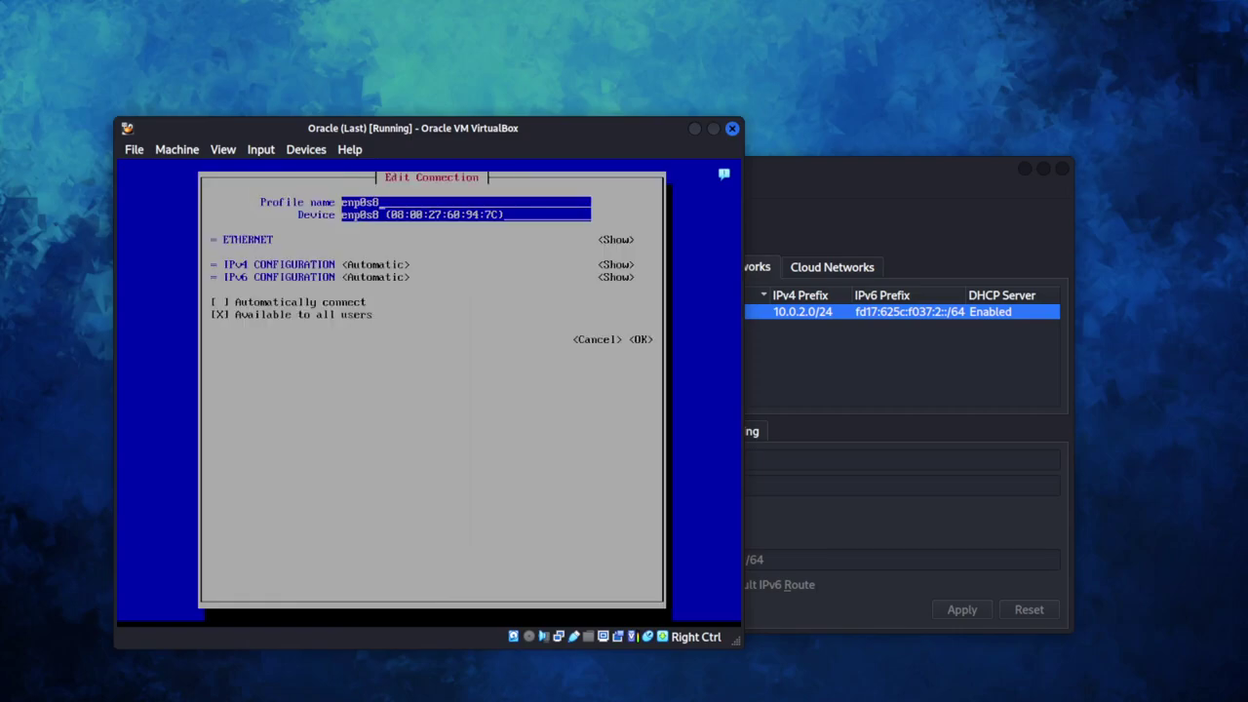
key(Tab)
key(Tab)
key(Tab)
key(Tab)
key(Tab)
key(Tab)
key(space)
Move the guest window aside and check the Oracle machine's Adapter 2 attachment in its network settings.
drag(348, 133, 289, 200)
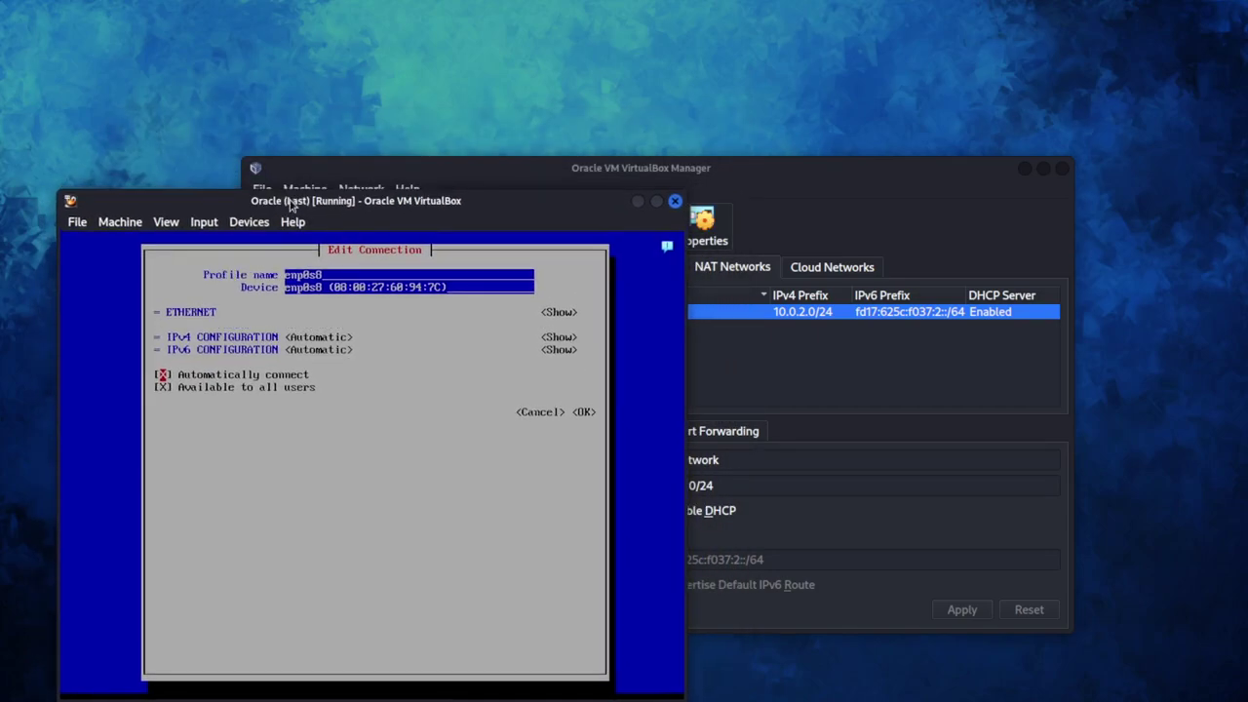
click(875, 216)
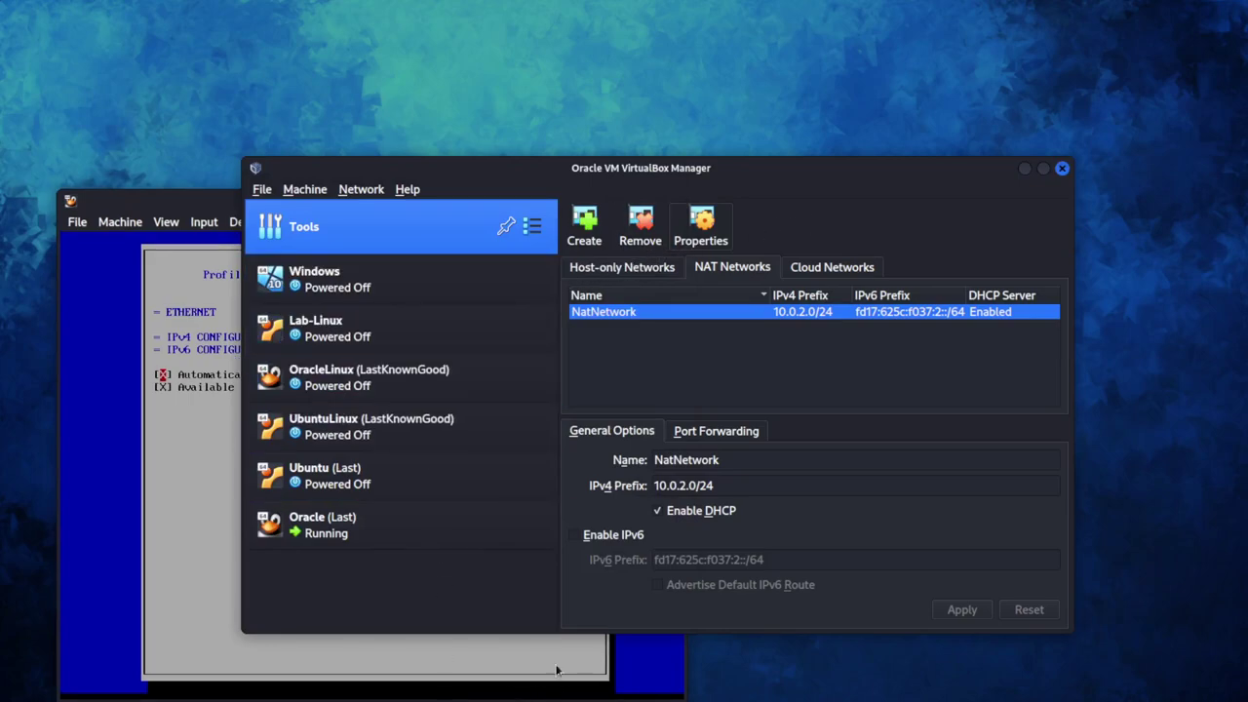
click(163, 209)
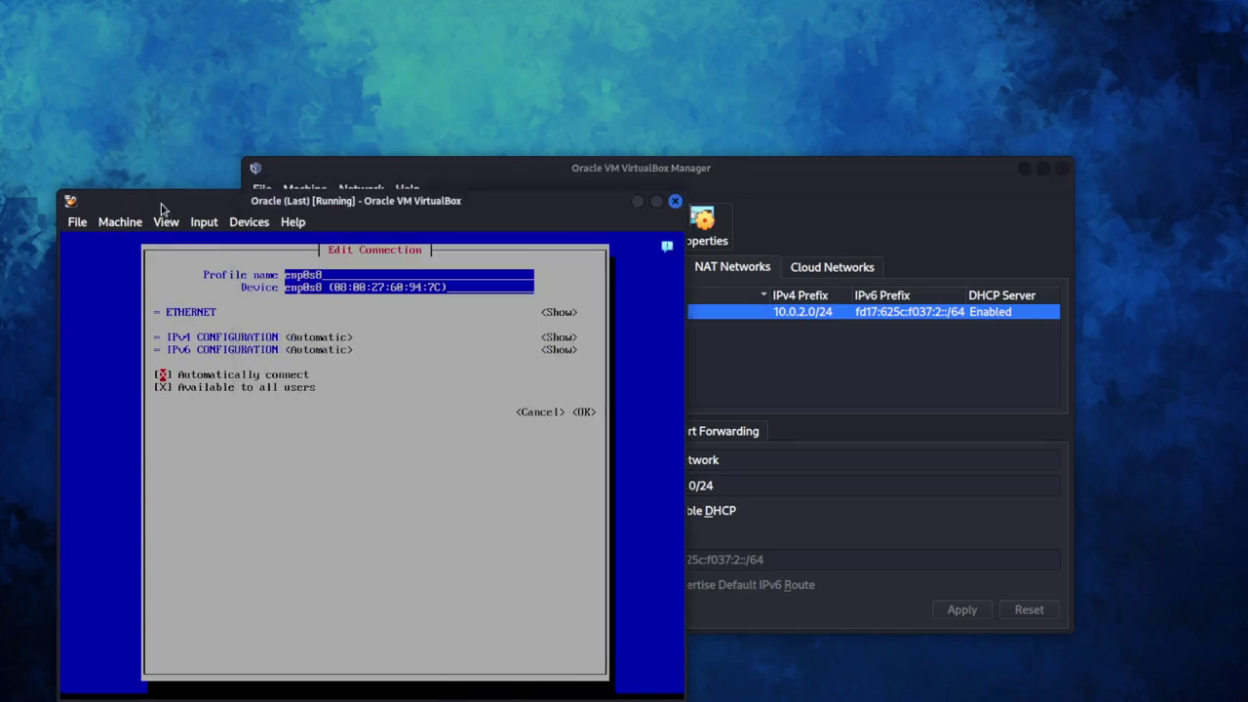
click(603, 171)
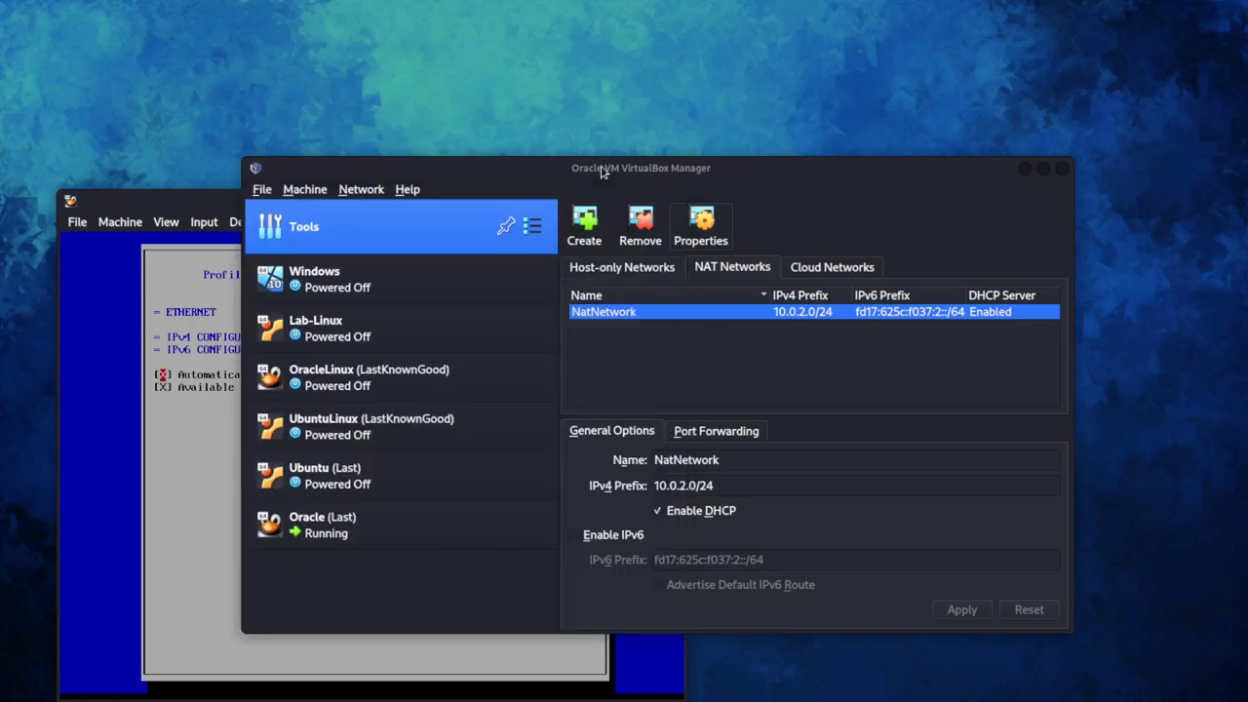
click(412, 527)
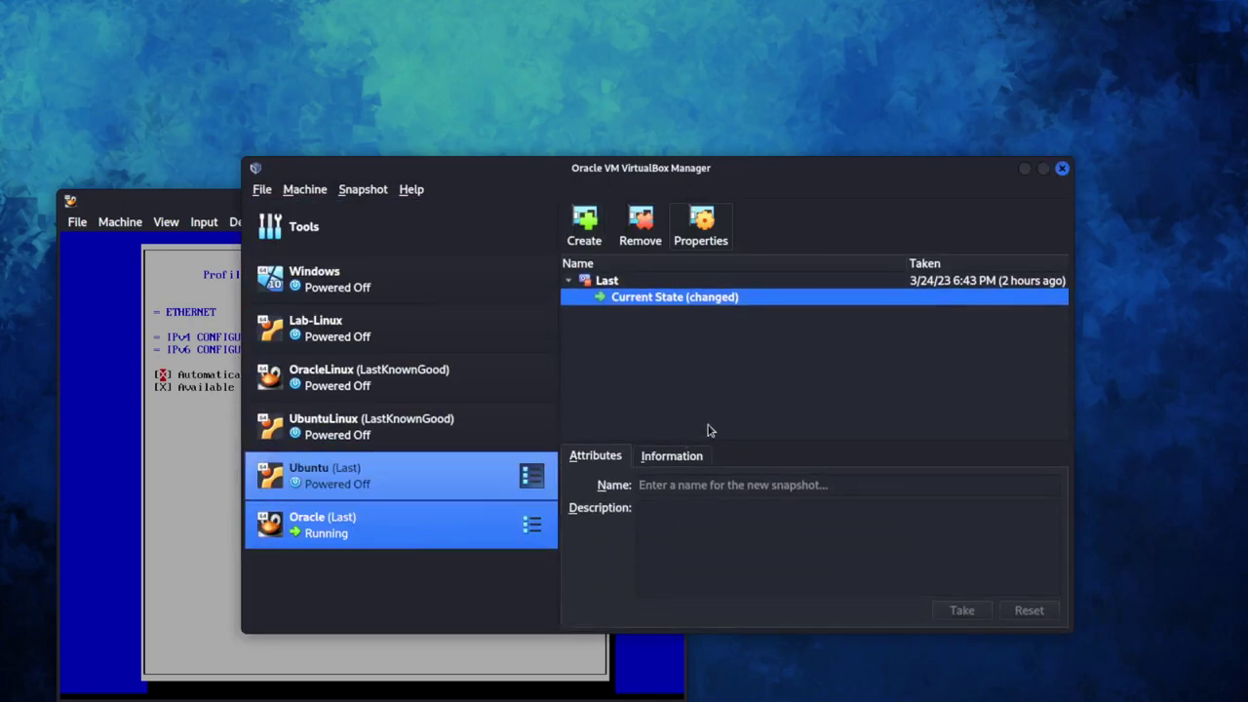
click(837, 223)
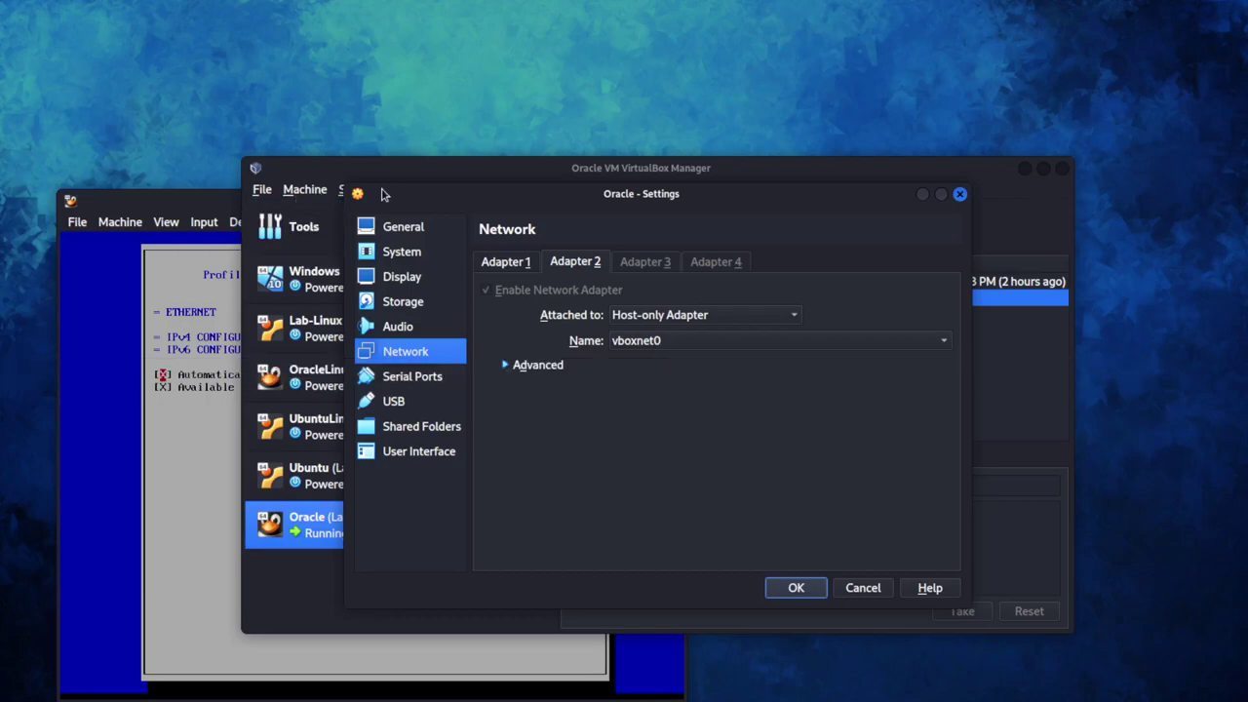
Review the vboxnet0 host-only network's IPv4 prefix and DHCP server range, and return to the Oracle guest console.
click(307, 190)
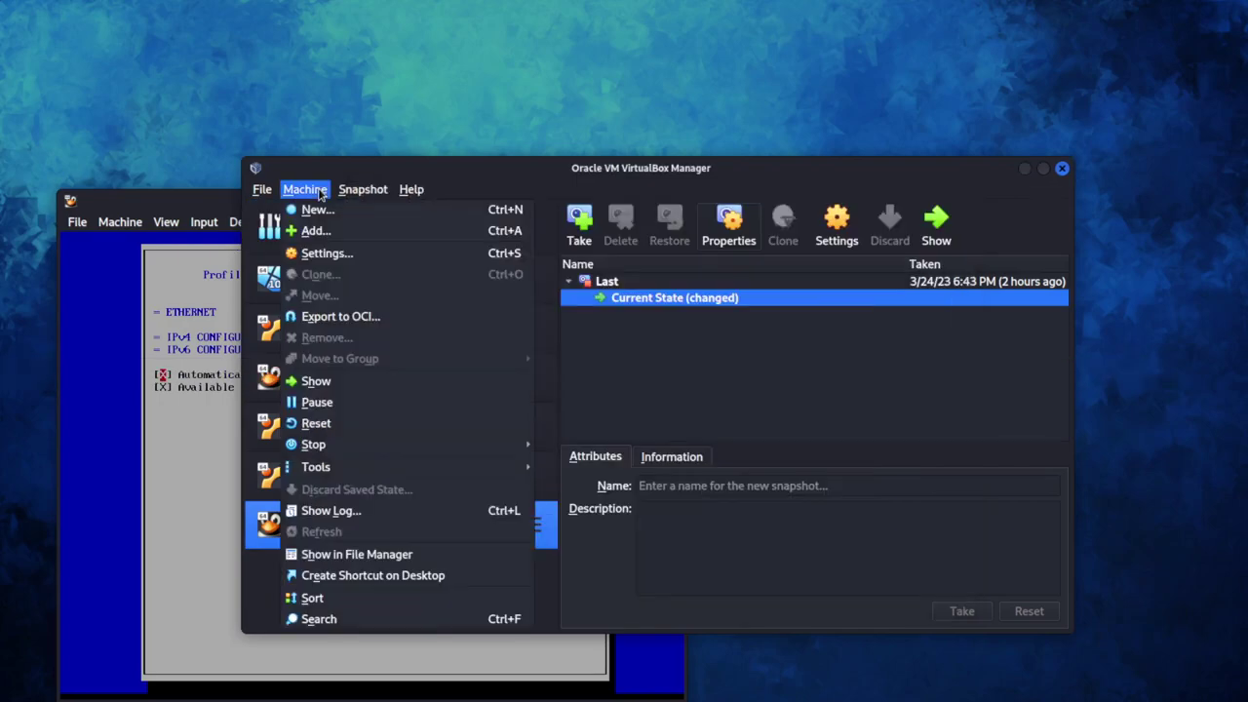
mouse_move(410, 189)
click(519, 193)
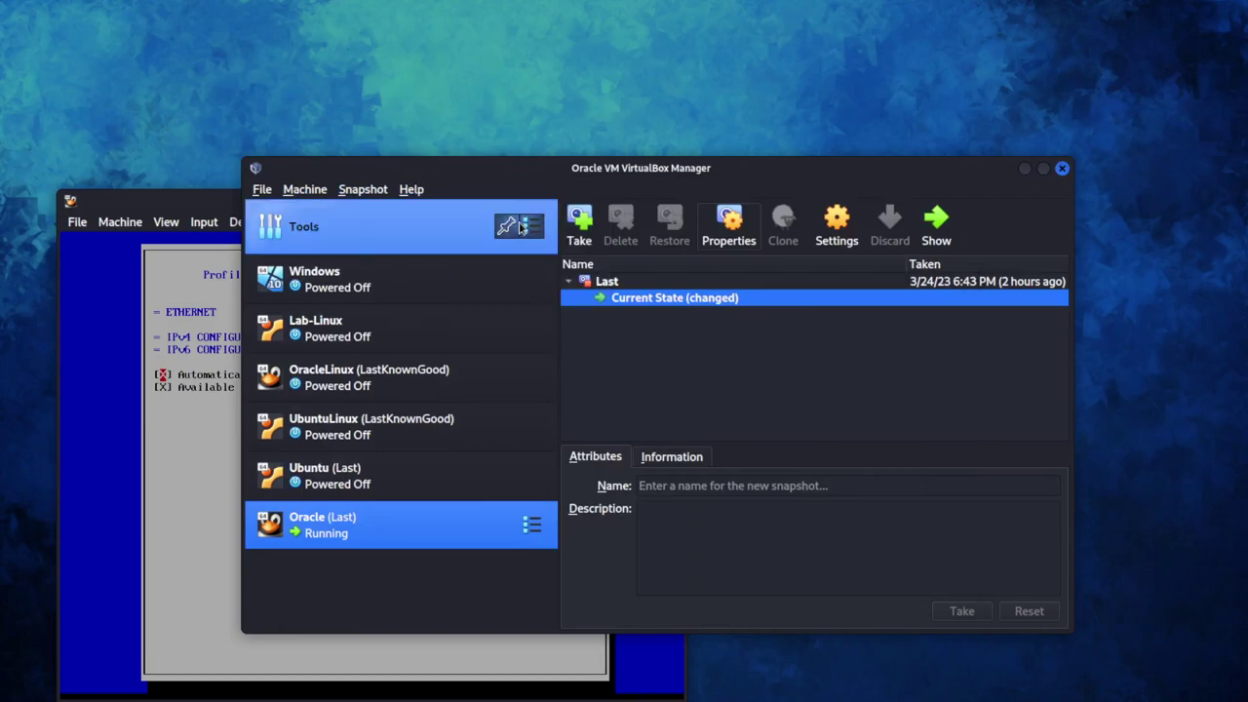
click(531, 226)
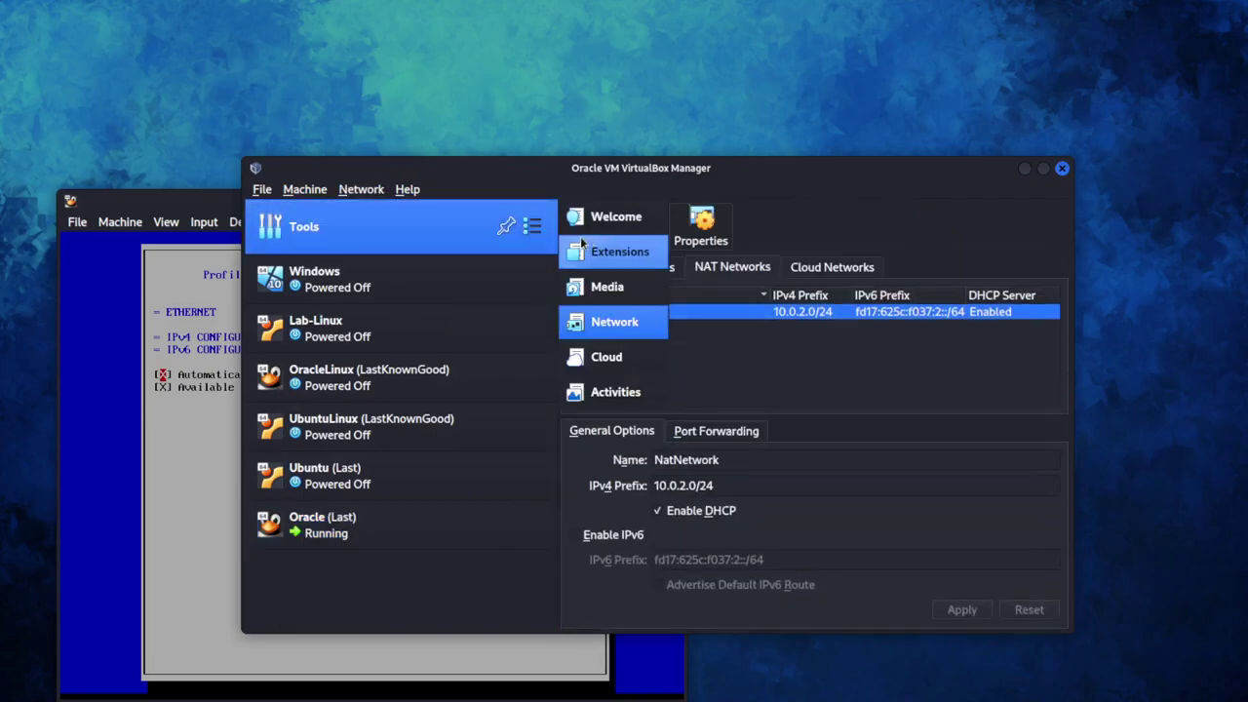
click(612, 320)
click(636, 269)
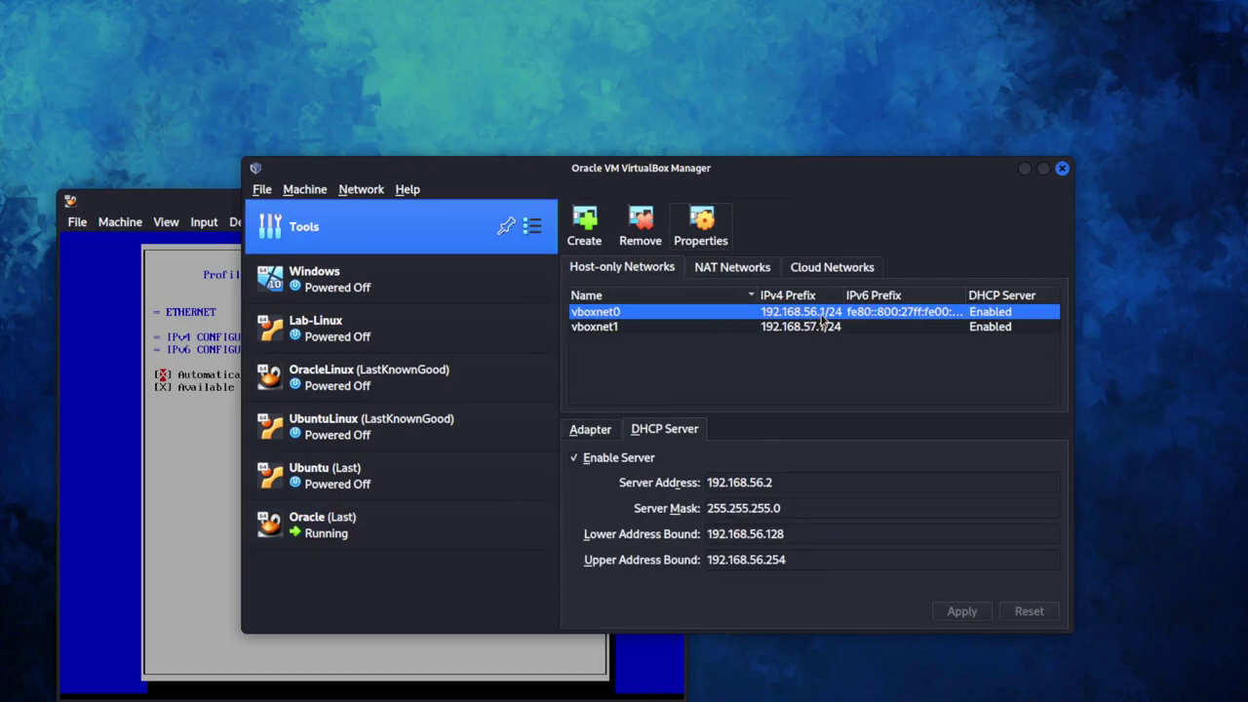
click(175, 491)
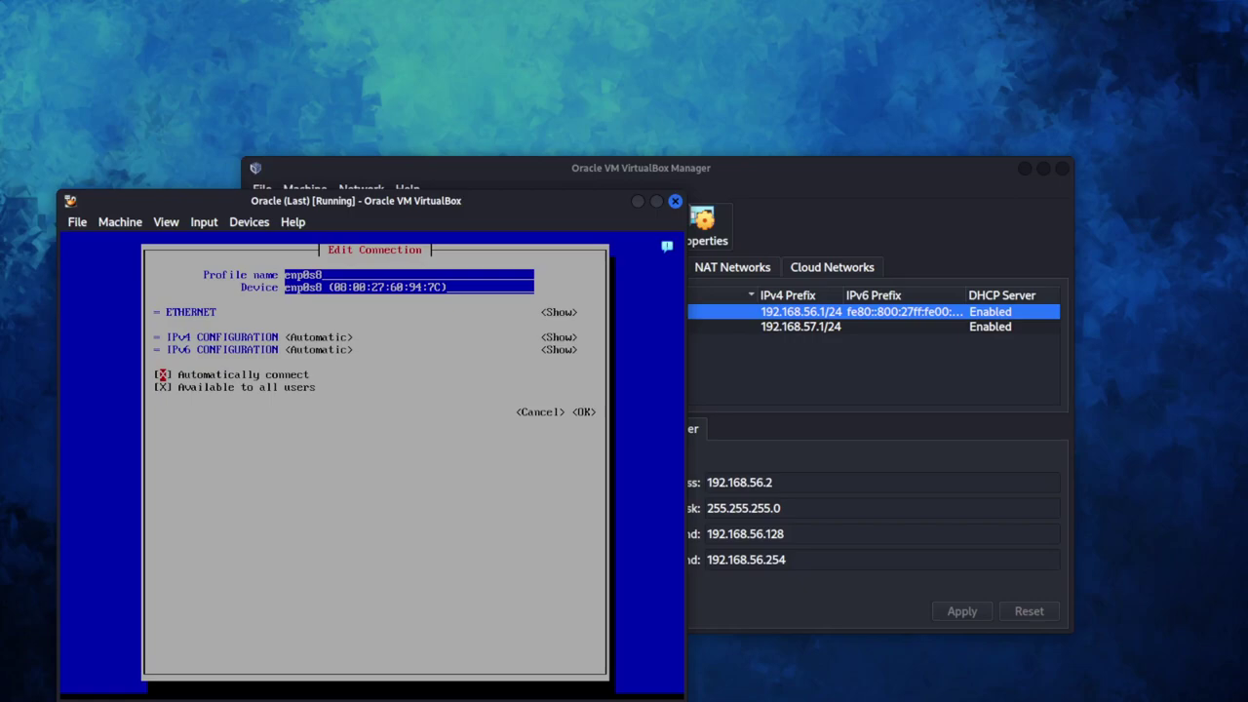
Set the enp0s8 connection's IPv4 configuration method to Manual.
key(Down)
key(Down)
key(Right)
key(Left)
key(Up)
key(Up)
key(Up)
key(Up)
key(Up)
key(Up)
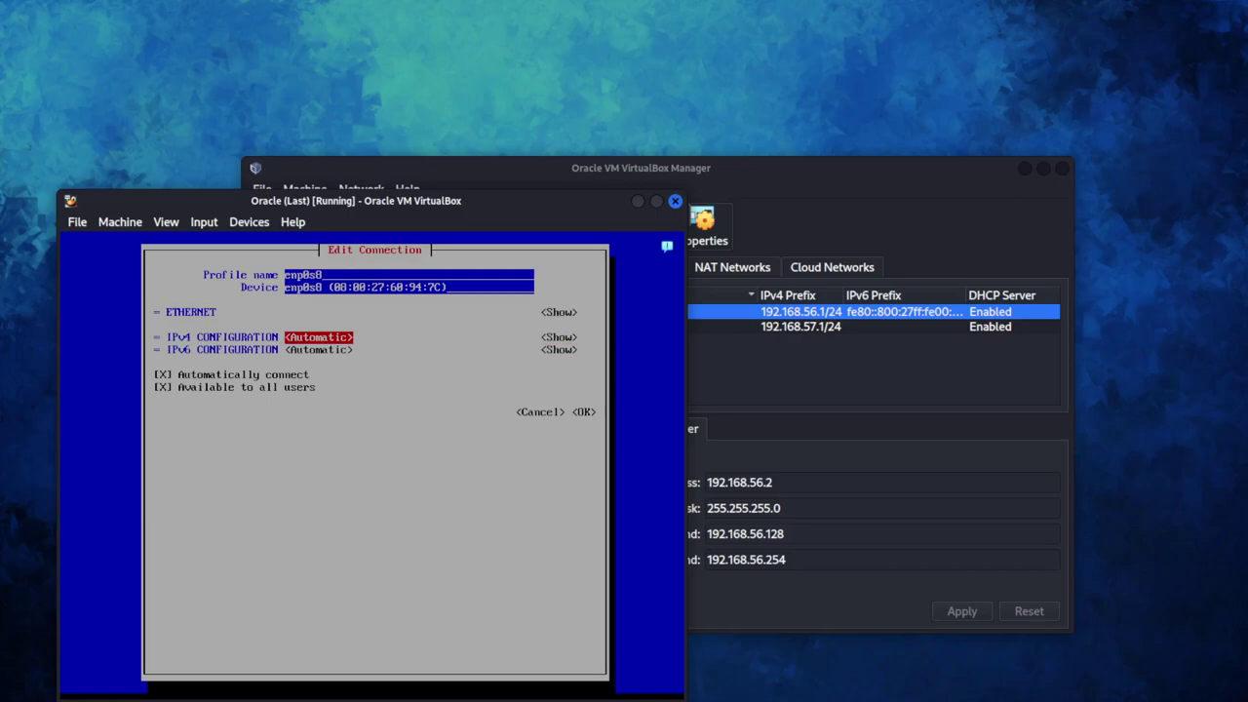
key(Return)
key(Down)
key(Down)
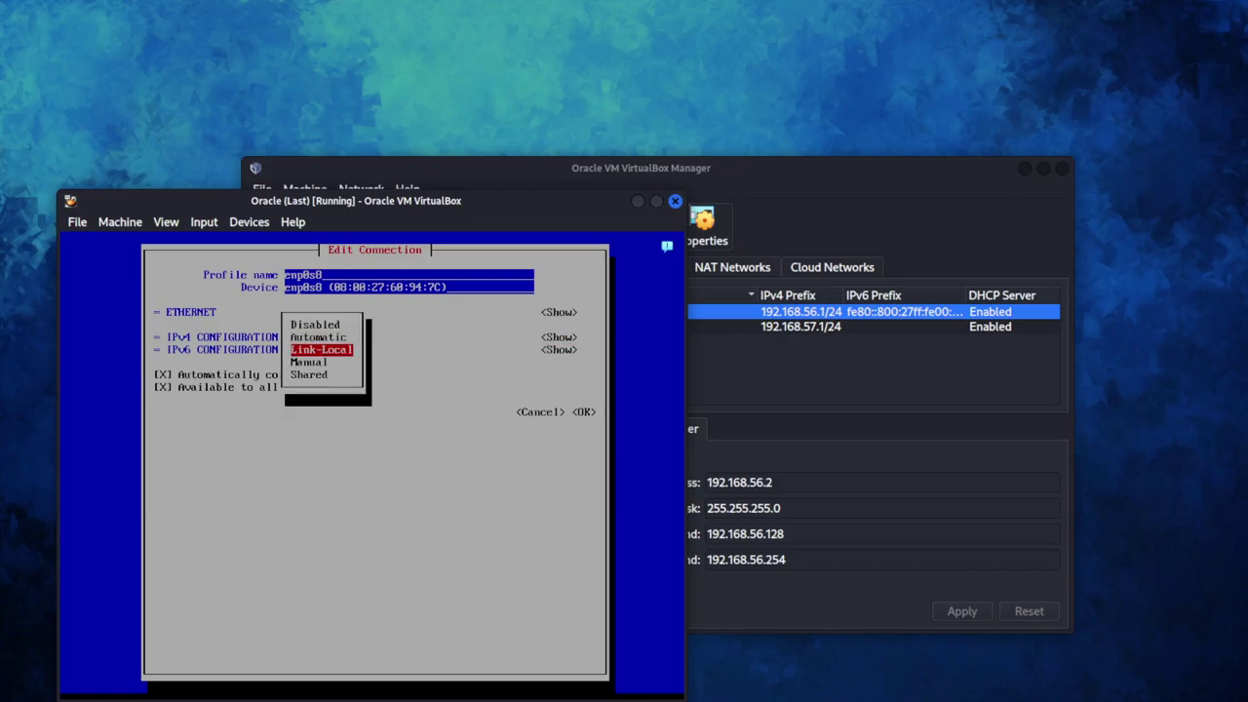
key(Return)
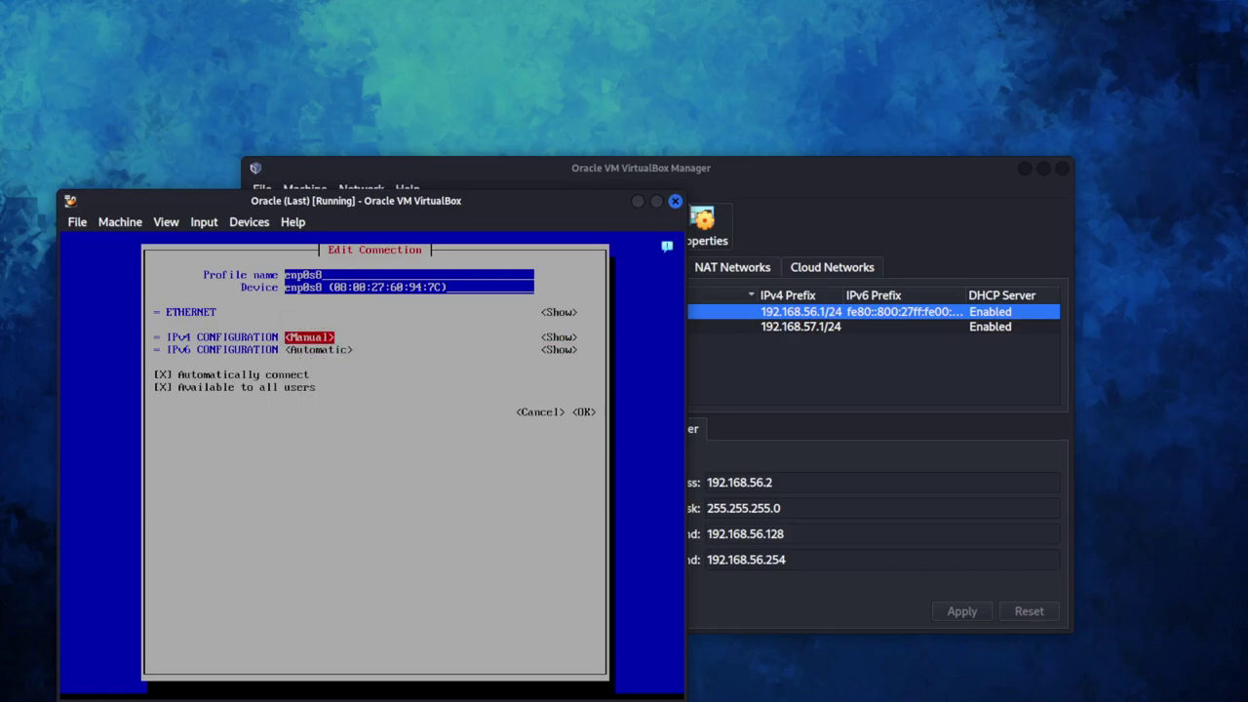
Expand the IPv4 configuration details and add the address 192.168.56.30/24.
key(Tab)
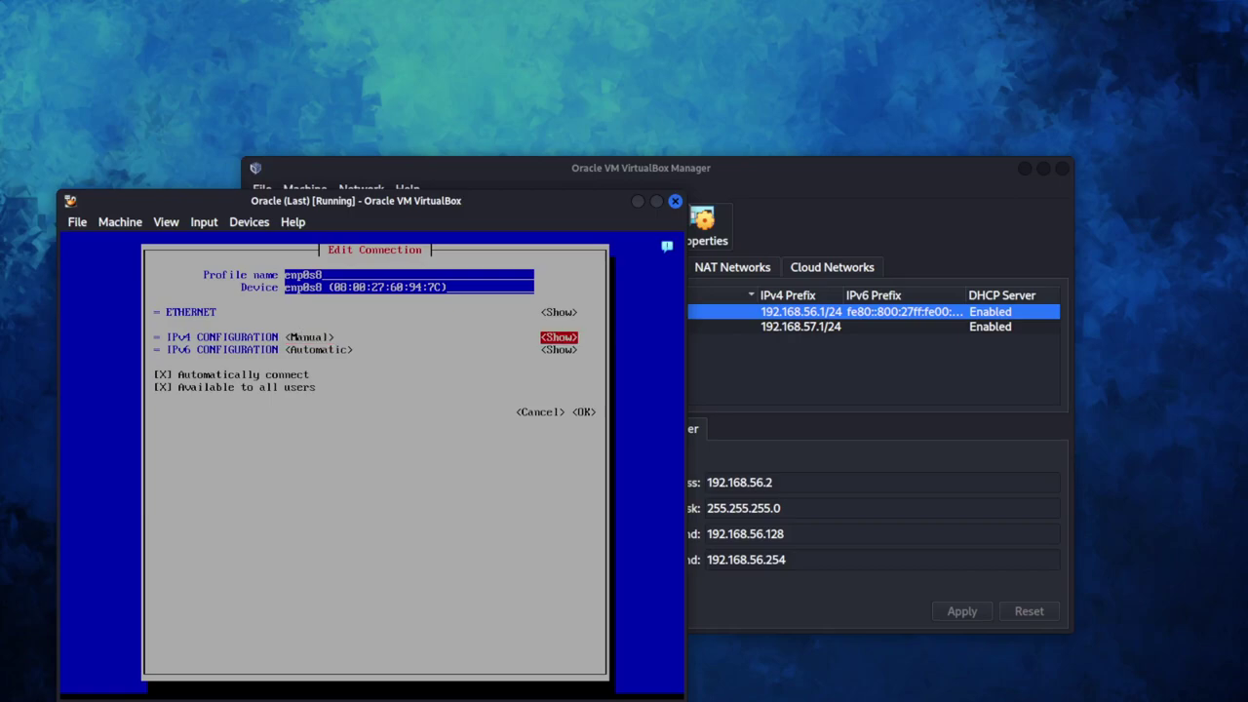
key(Return)
key(Tab)
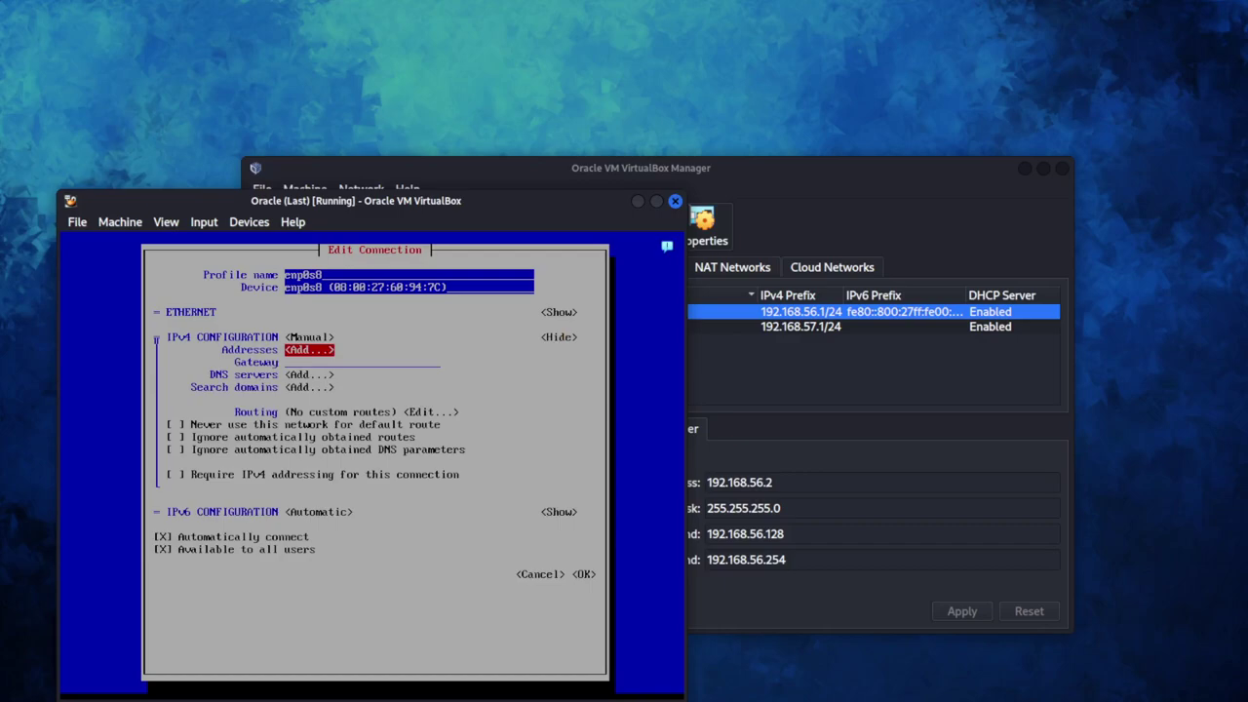
key(Return)
text(1)
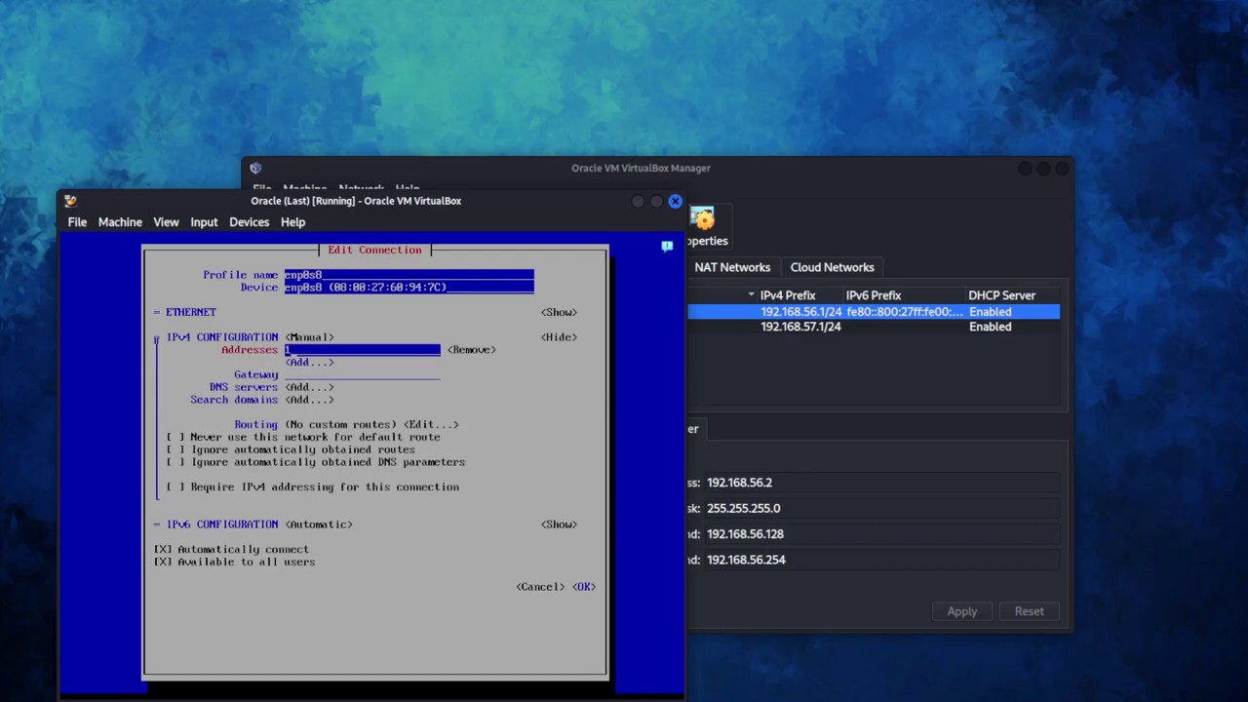
text(92.168.56)
text(30)
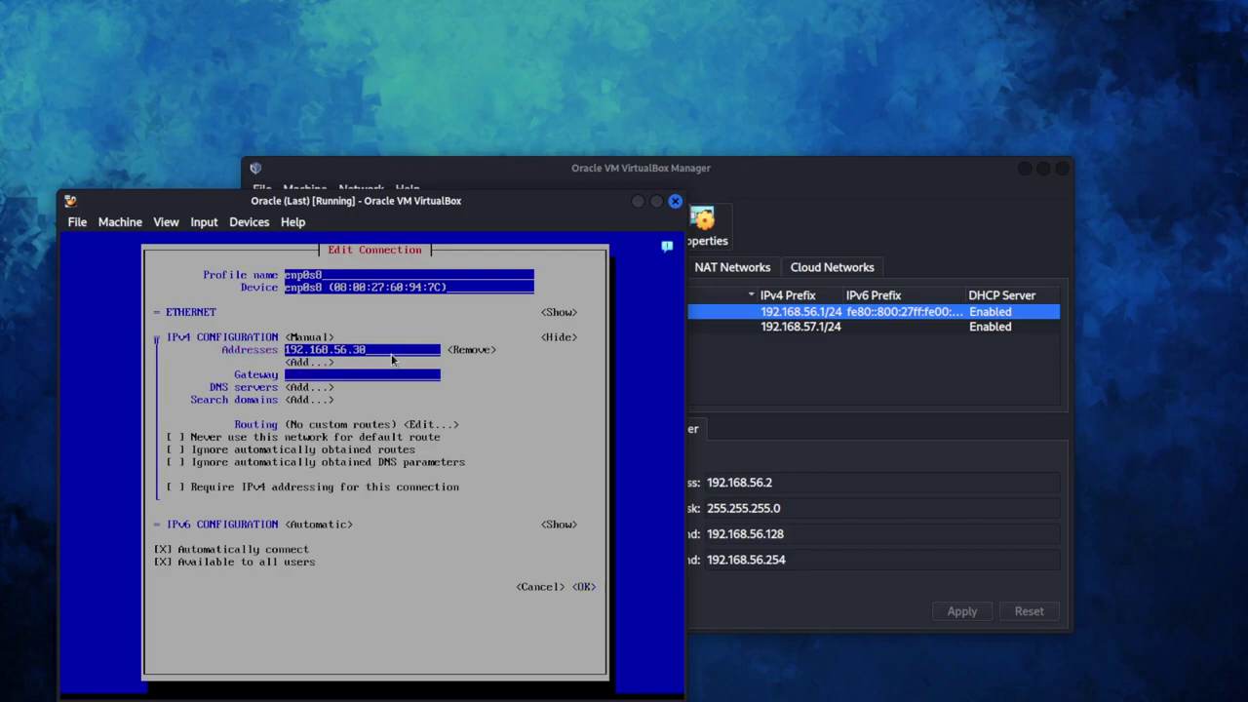
text(/24)
Set the IPv4 gateway to 192.168.56.1 and save the enp0s8 connection.
key(Tab)
key(Tab)
key(Tab)
text(192.168.56.1)
key(Tab)
key(Tab)
key(Tab)
key(Tab)
key(Tab)
key(Tab)
key(Tab)
key(Tab)
key(Tab)
key(Tab)
key(Tab)
key(Tab)
key(Tab)
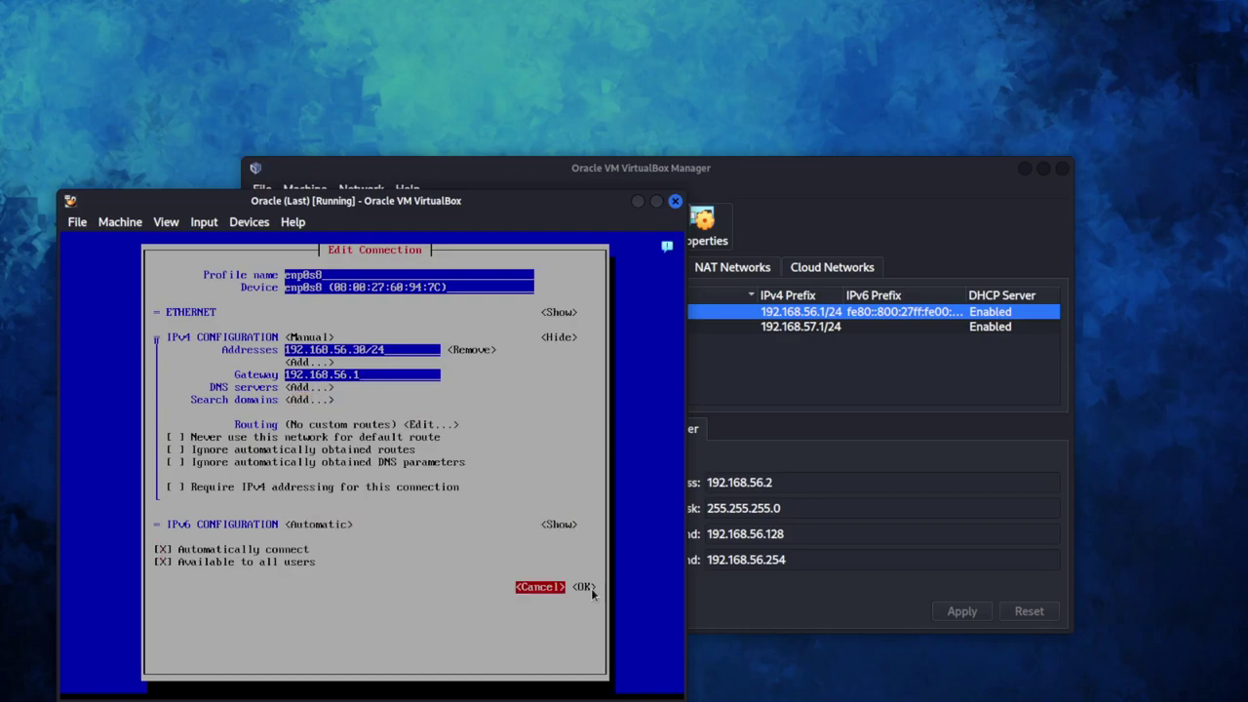
key(Return)
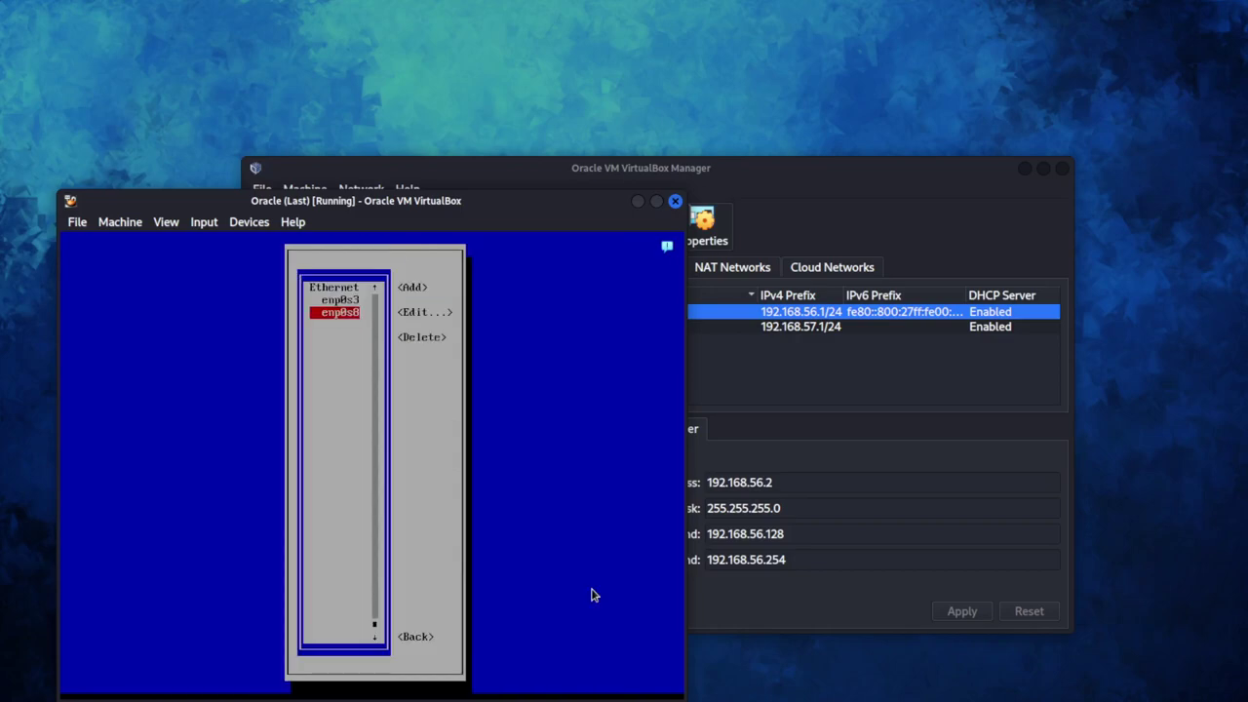
Leave the connection editor list, and deactivate and reactivate the enp0s8 connection to apply its new settings.
key(Tab)
key(Tab)
key(Tab)
key(Tab)
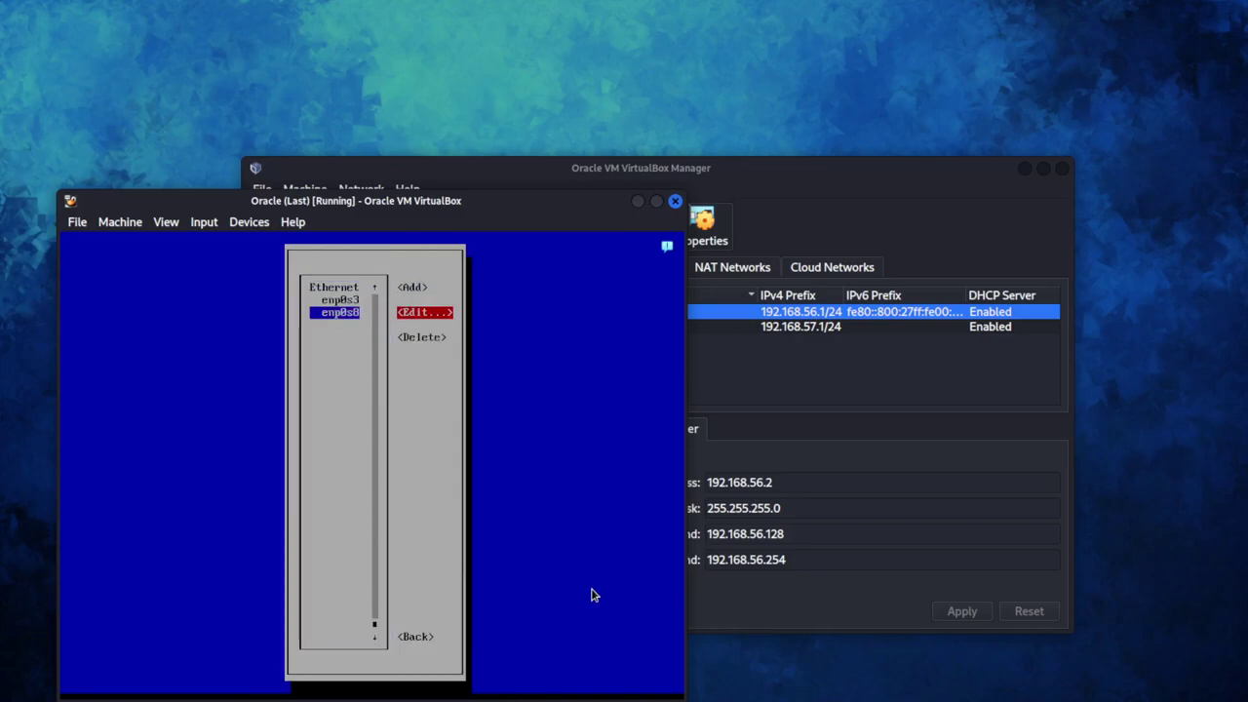
key(Return)
key(Down)
key(Down)
key(Down)
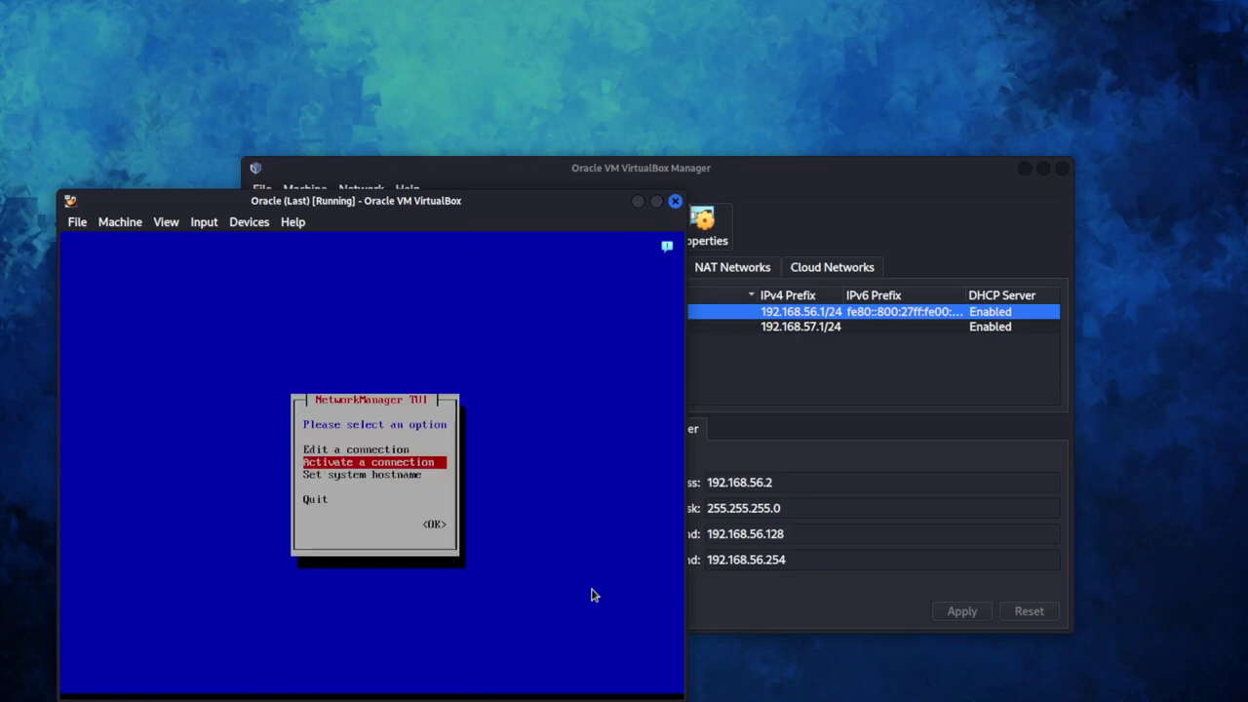
key(Up)
key(Up)
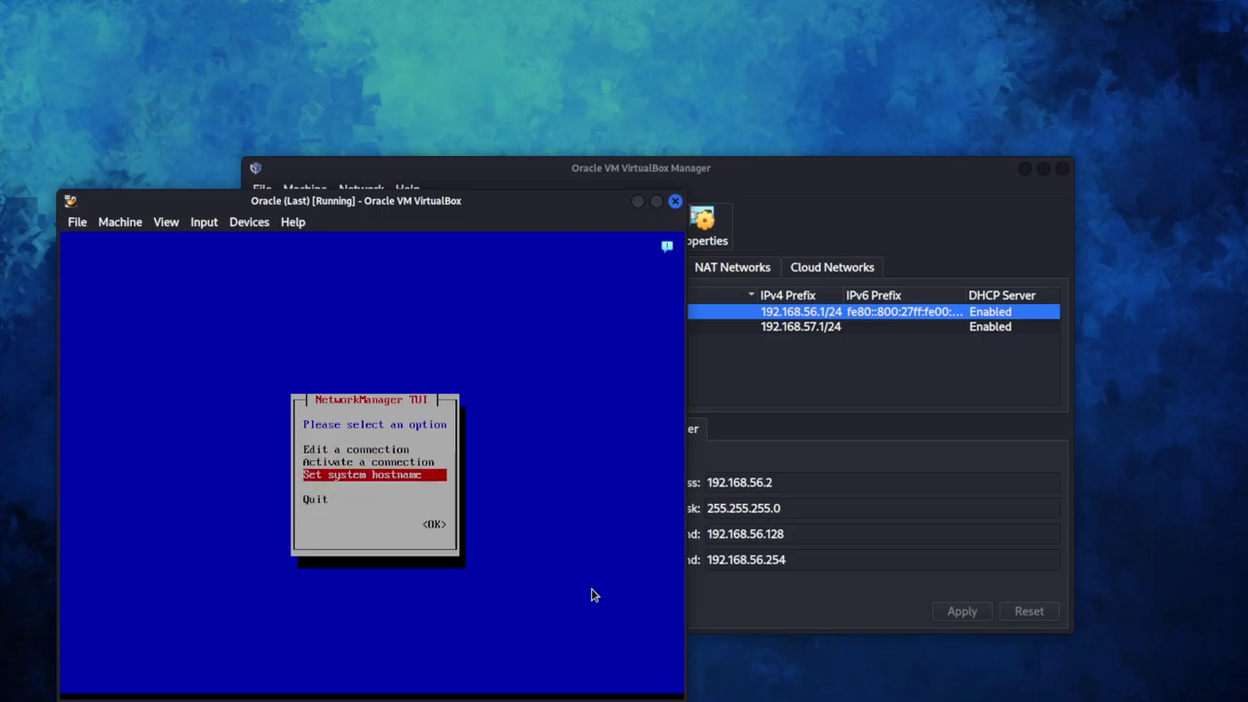
key(Return)
key(Down)
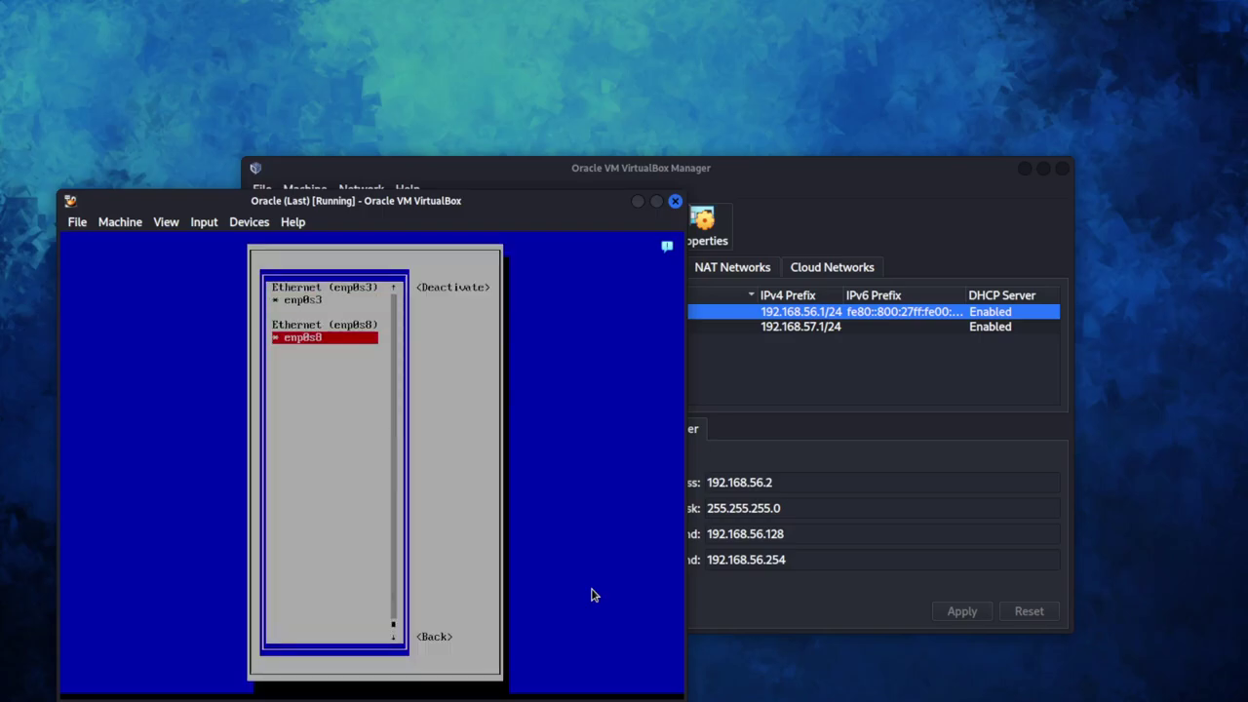
key(Up)
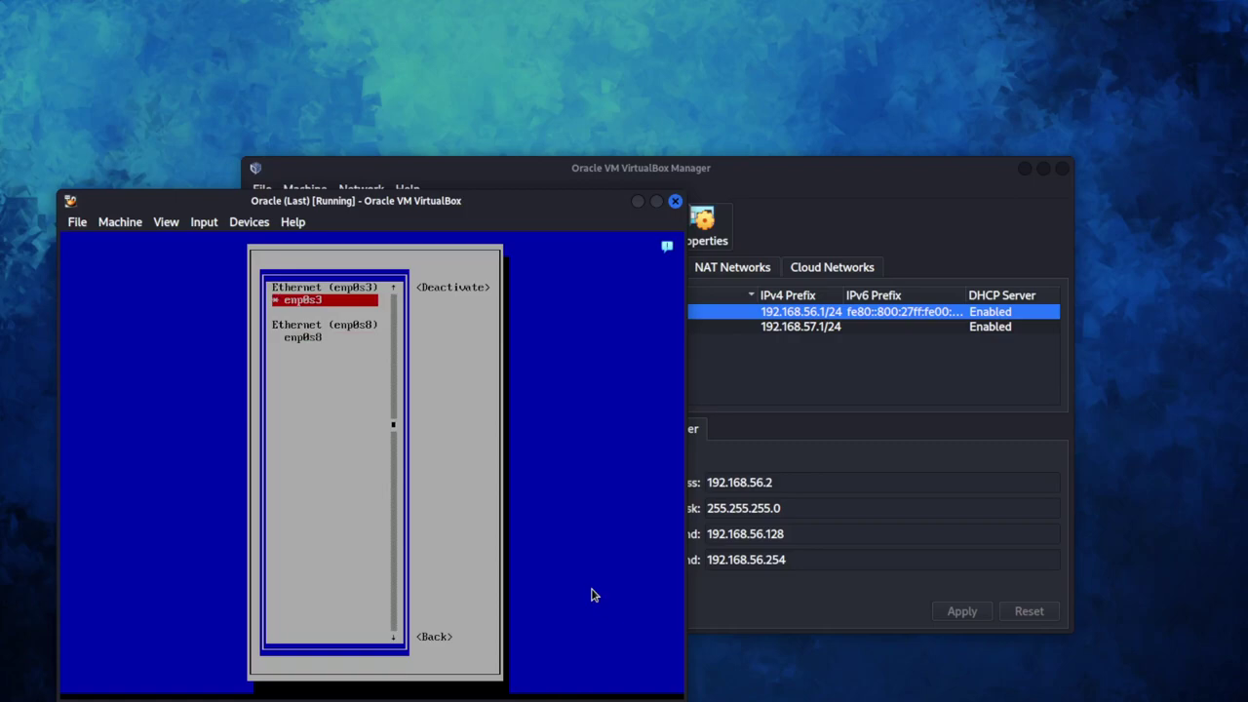
key(Down)
key(Tab)
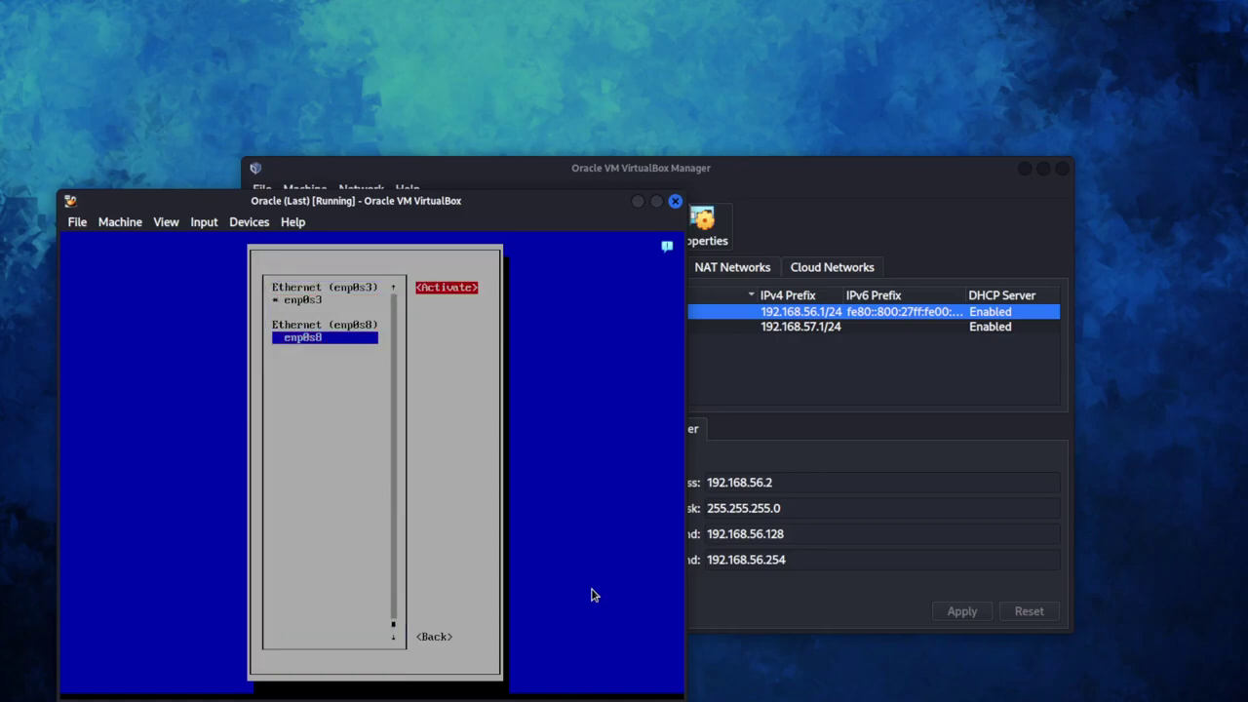
key(Return)
key(Tab)
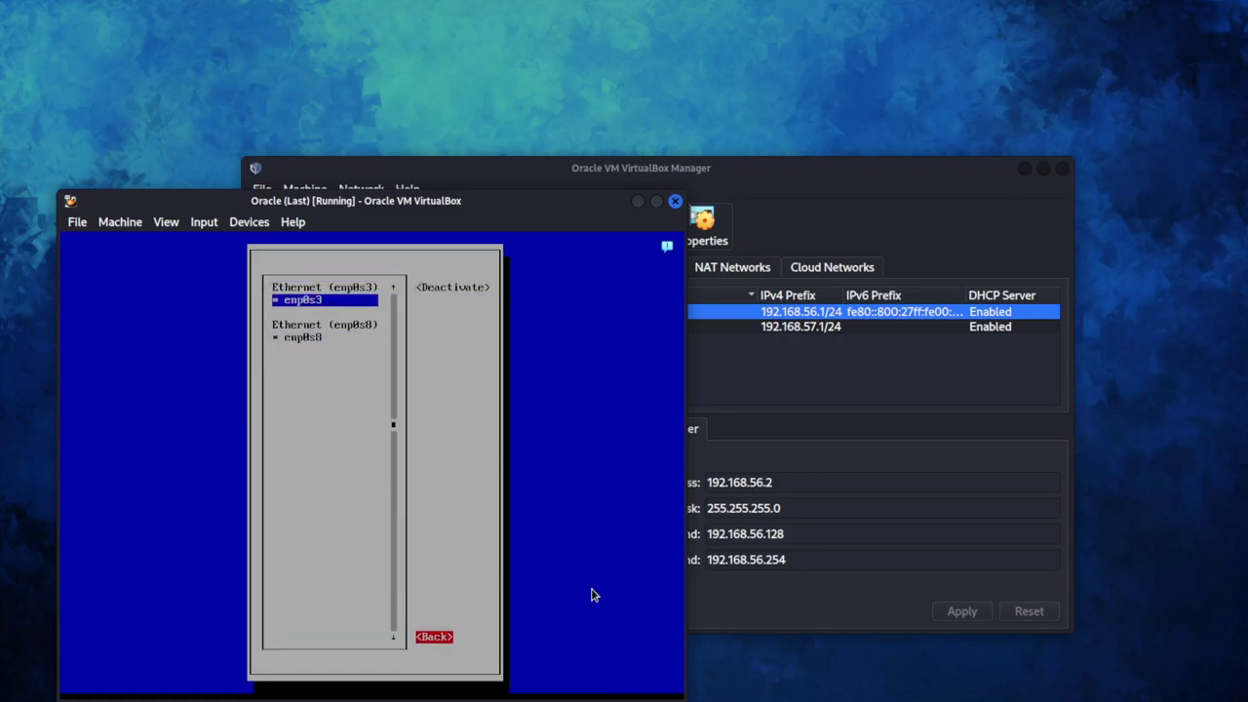
Check that the enp0s3 and enp0s8 connections are both active and quit nmtui.
key(shift+Tab)
key(Tab)
key(shift+Tab)
key(shift+Tab)
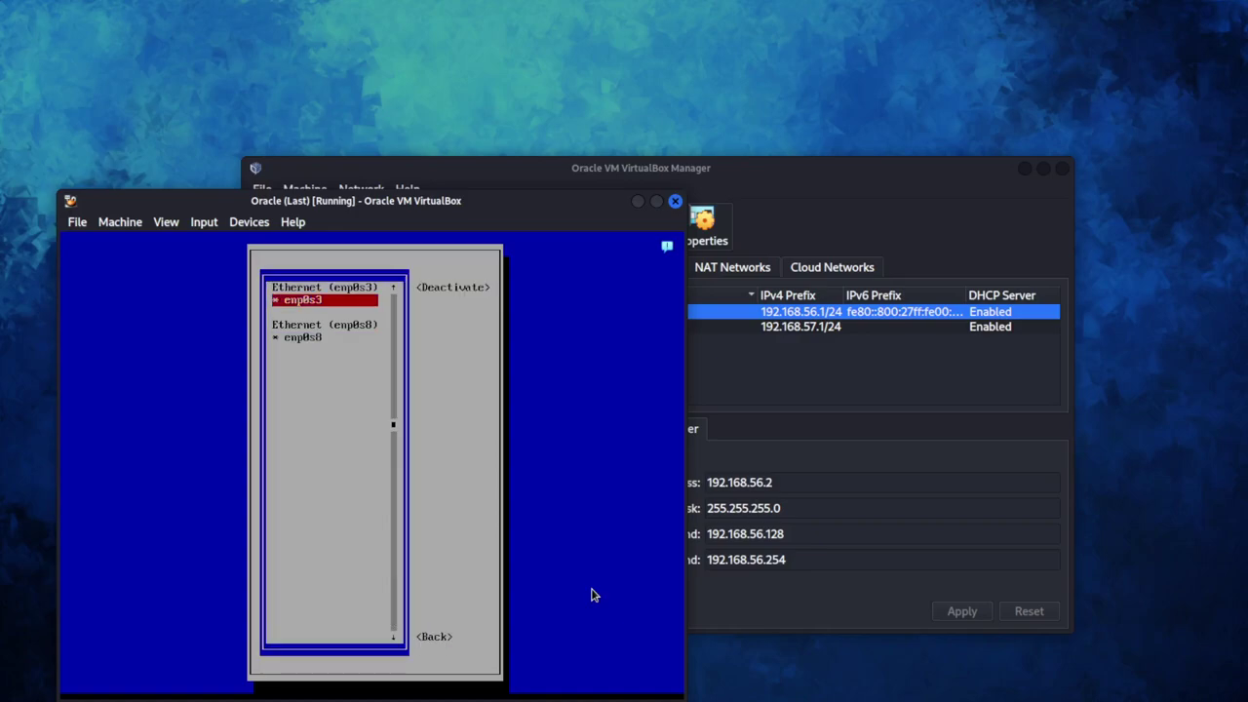
key(Down)
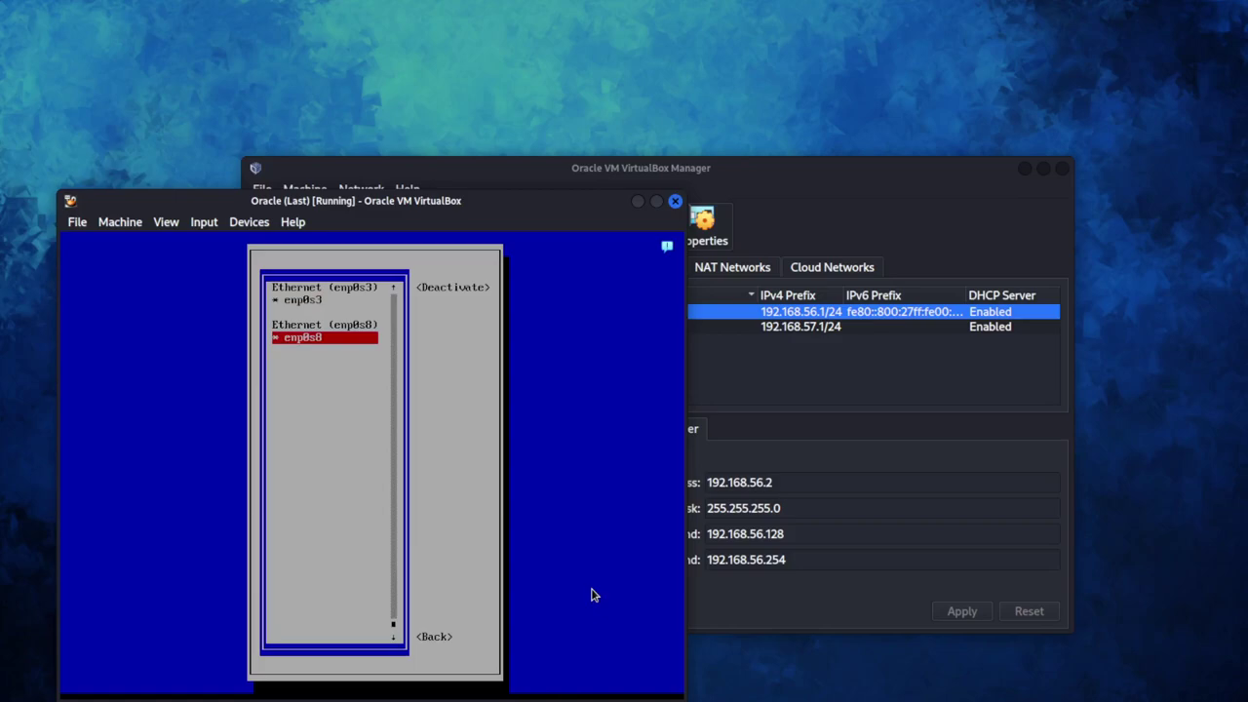
key(Up)
key(Tab)
key(Tab)
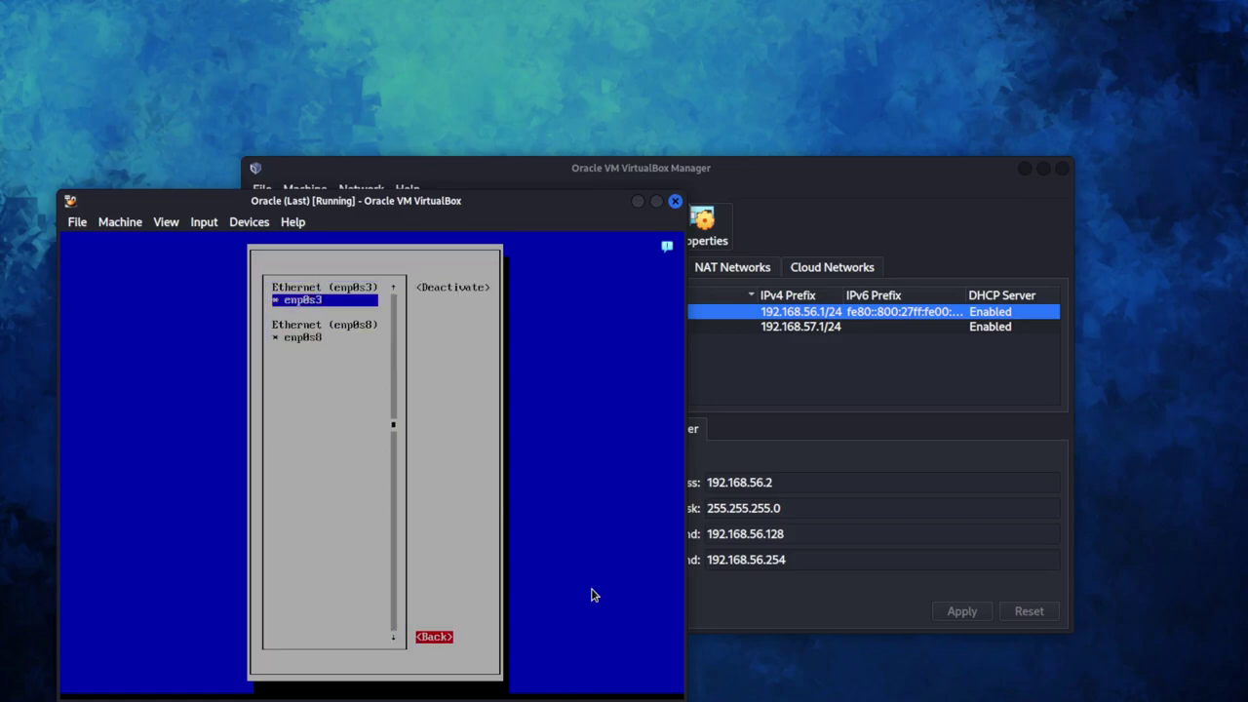
key(Return)
key(Down)
key(Down)
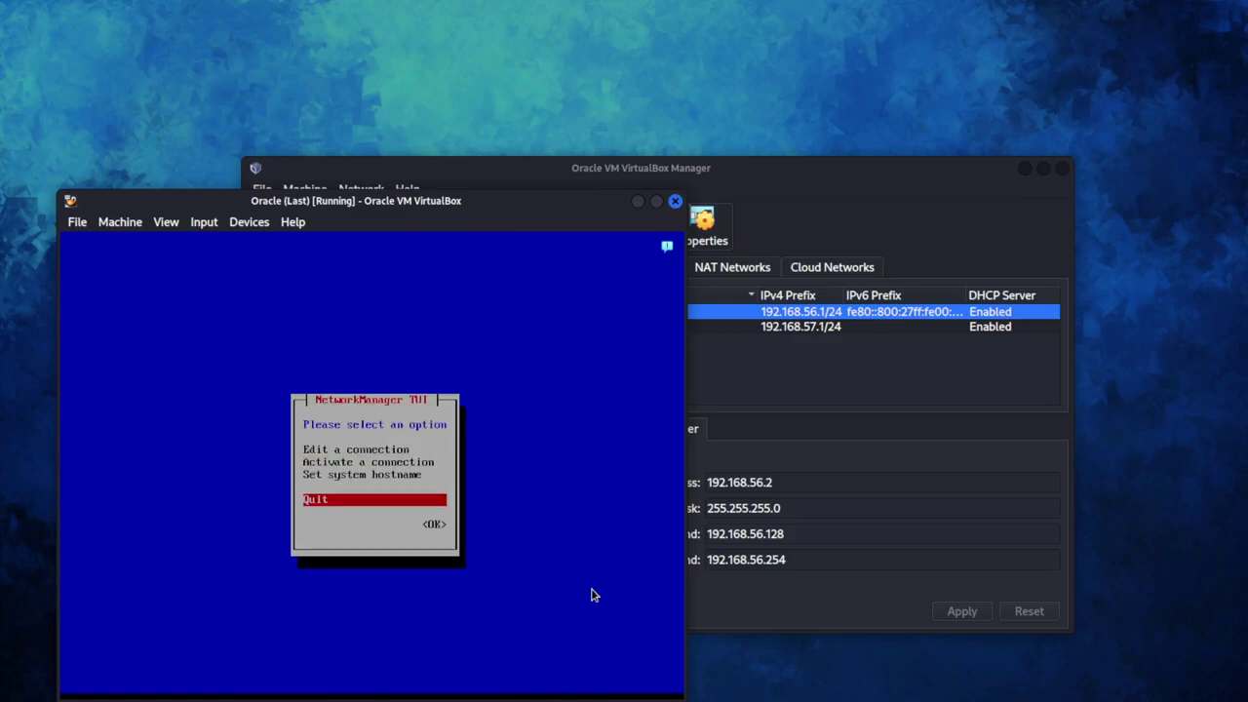
key(Return)
Run ifconfig in the Oracle guest to check the interfaces' IP addresses.
text(ifc)
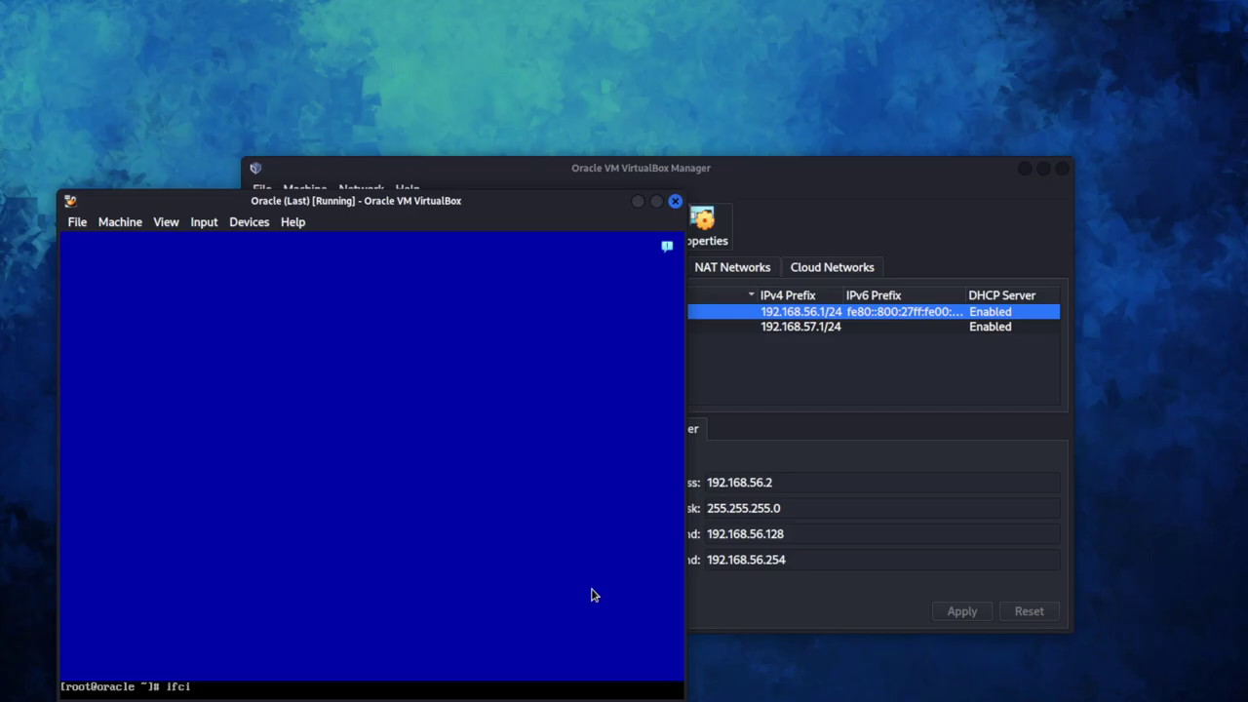
text(onfig)
key(Return)
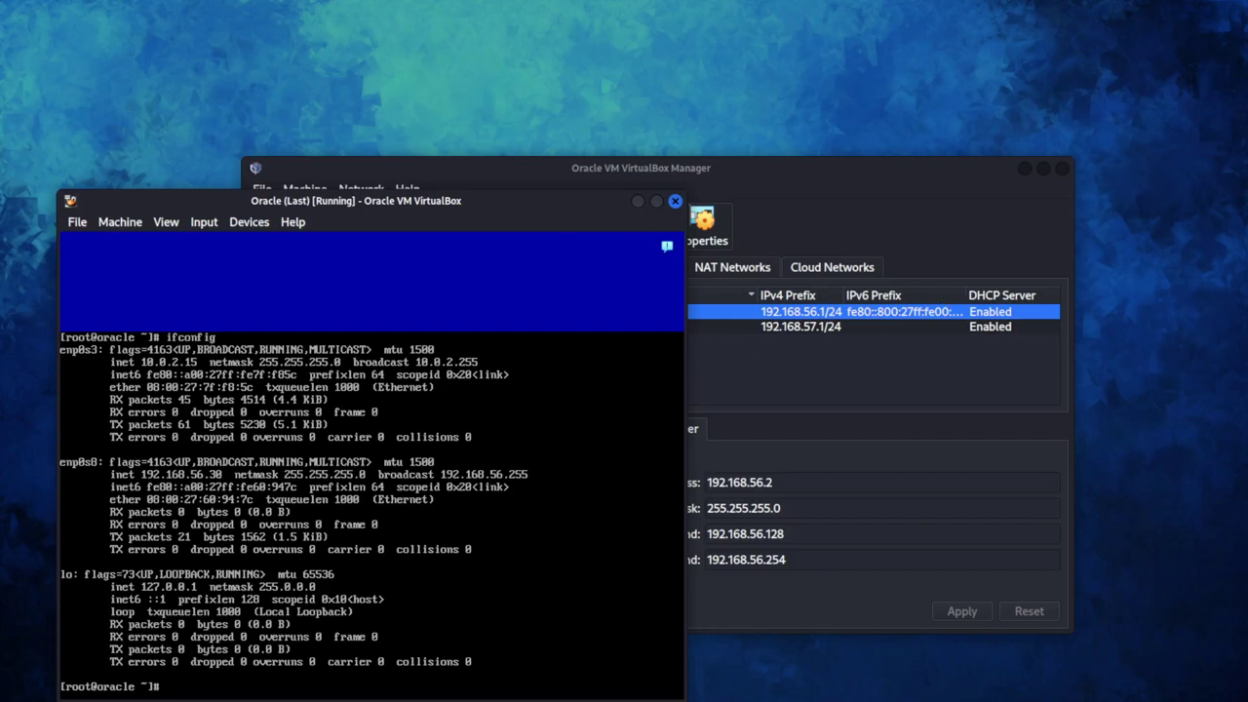
Minimize the Oracle guest console, cancel the machine's settings dialog, and start the Windows virtual machine.
click(637, 201)
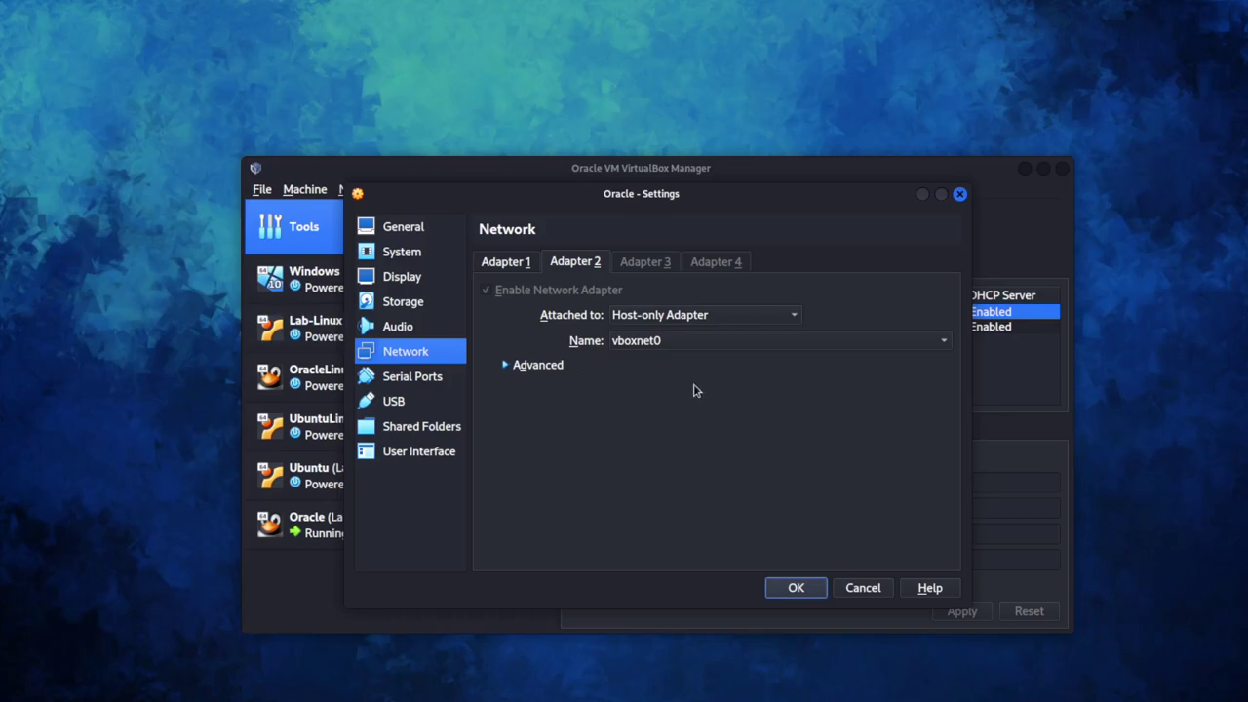
click(850, 595)
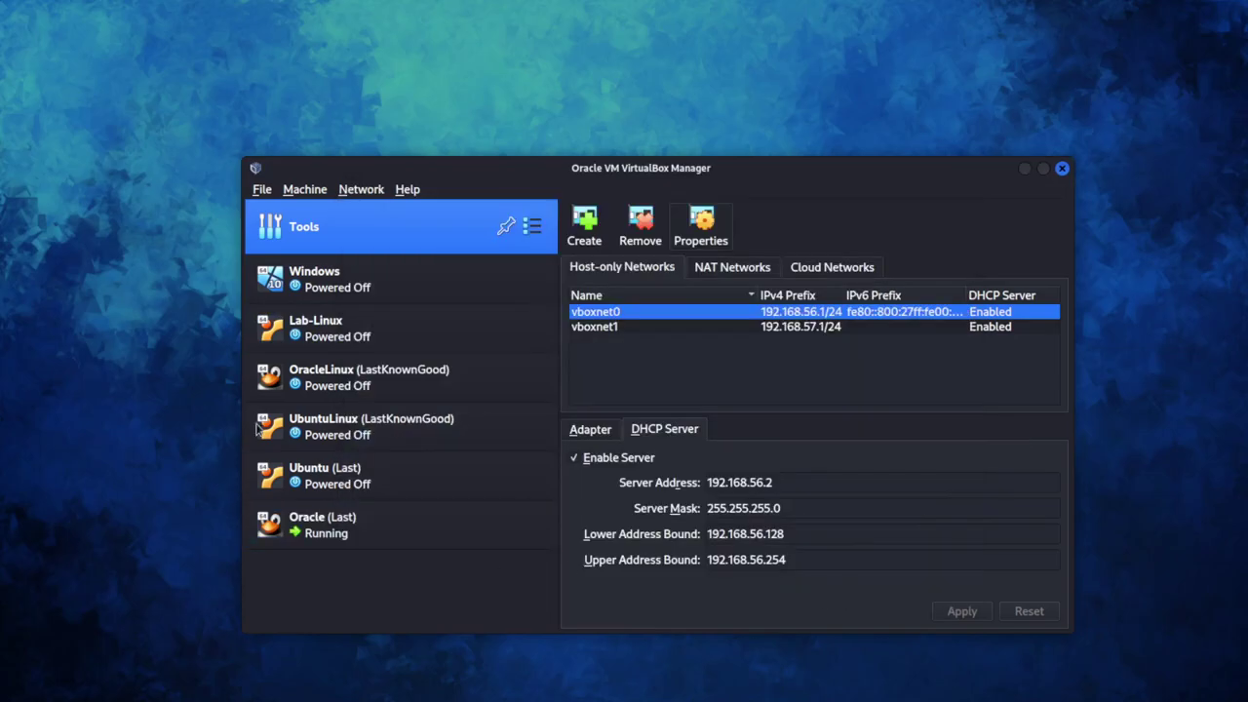
click(341, 283)
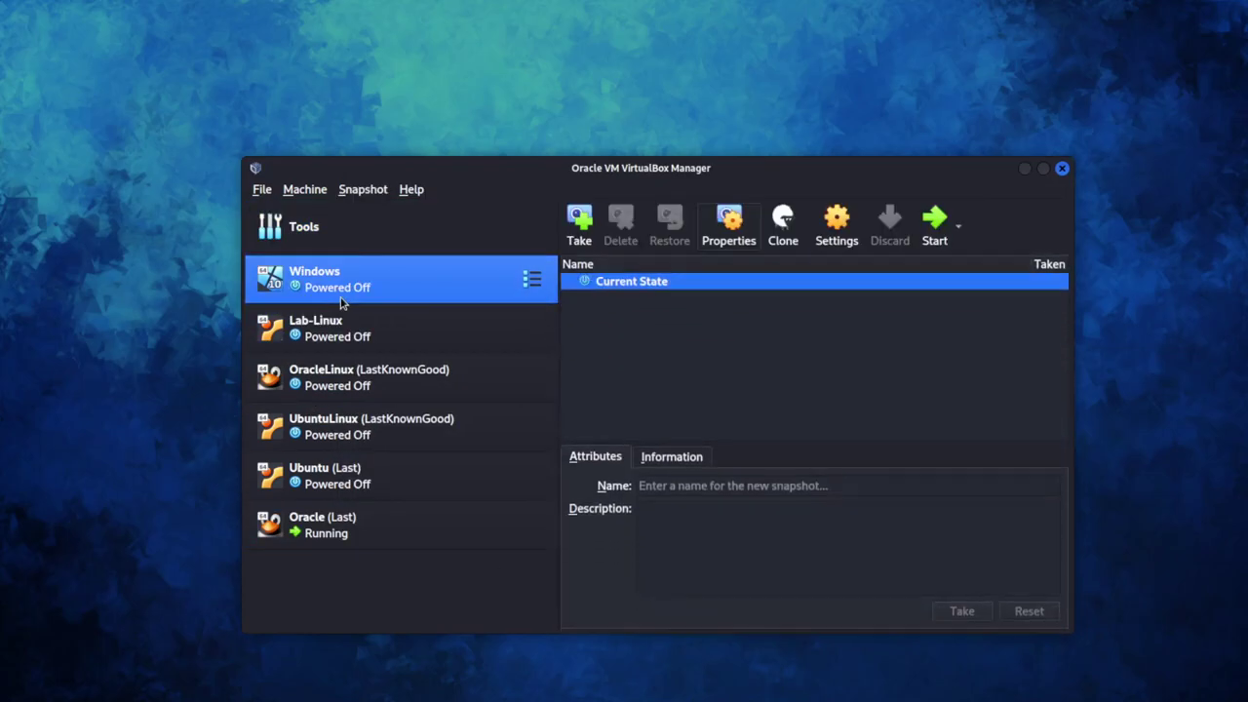
click(934, 232)
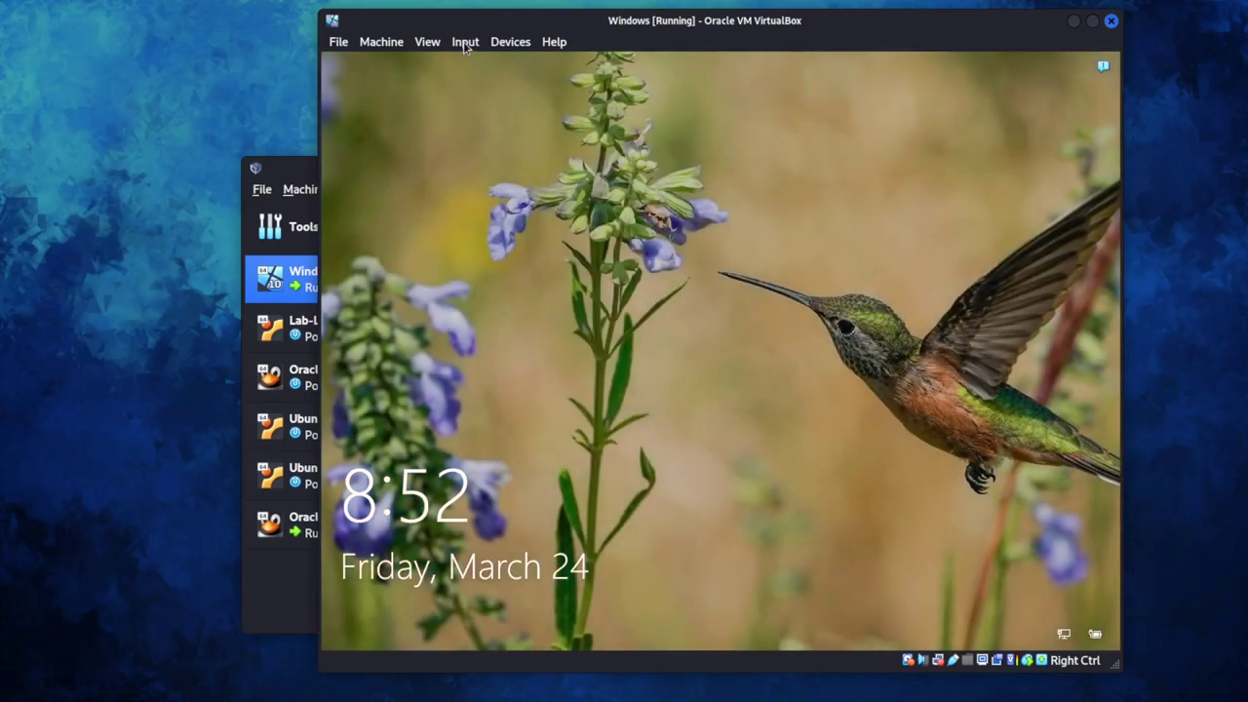
Send Ctrl-Alt-Del to the Windows guest and sign in with the account password.
click(465, 43)
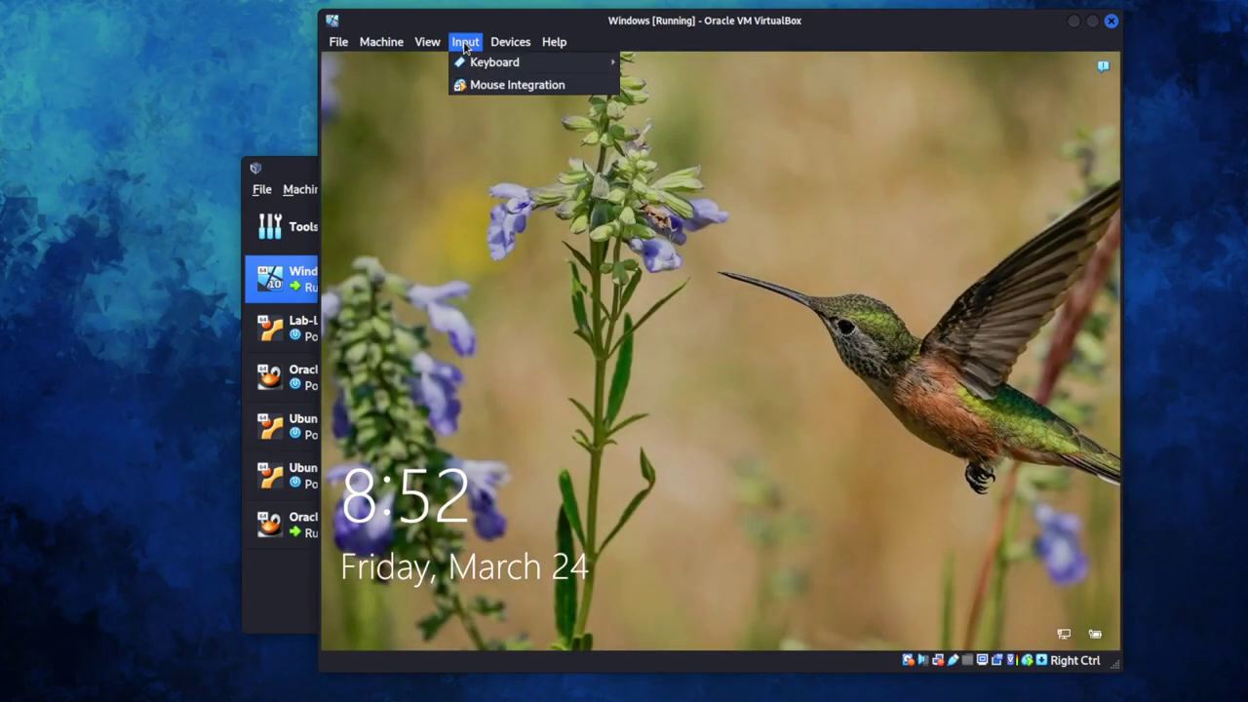
mouse_move(493, 61)
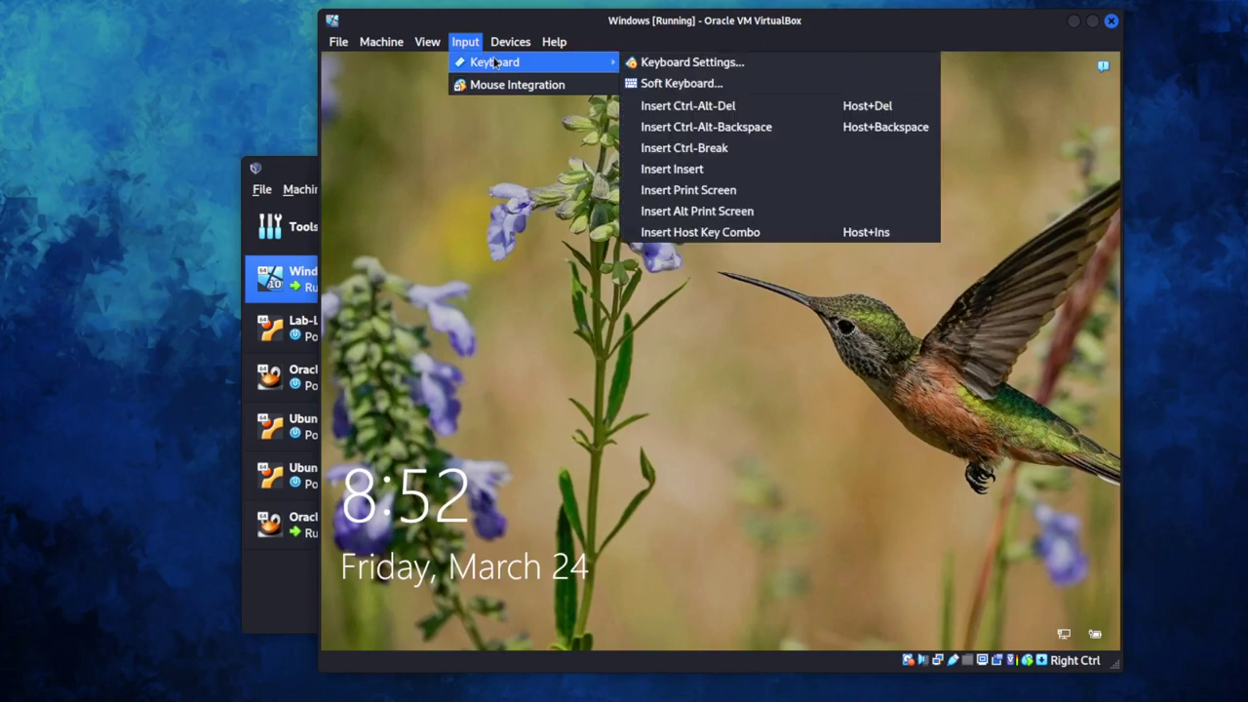
click(697, 107)
text(************)
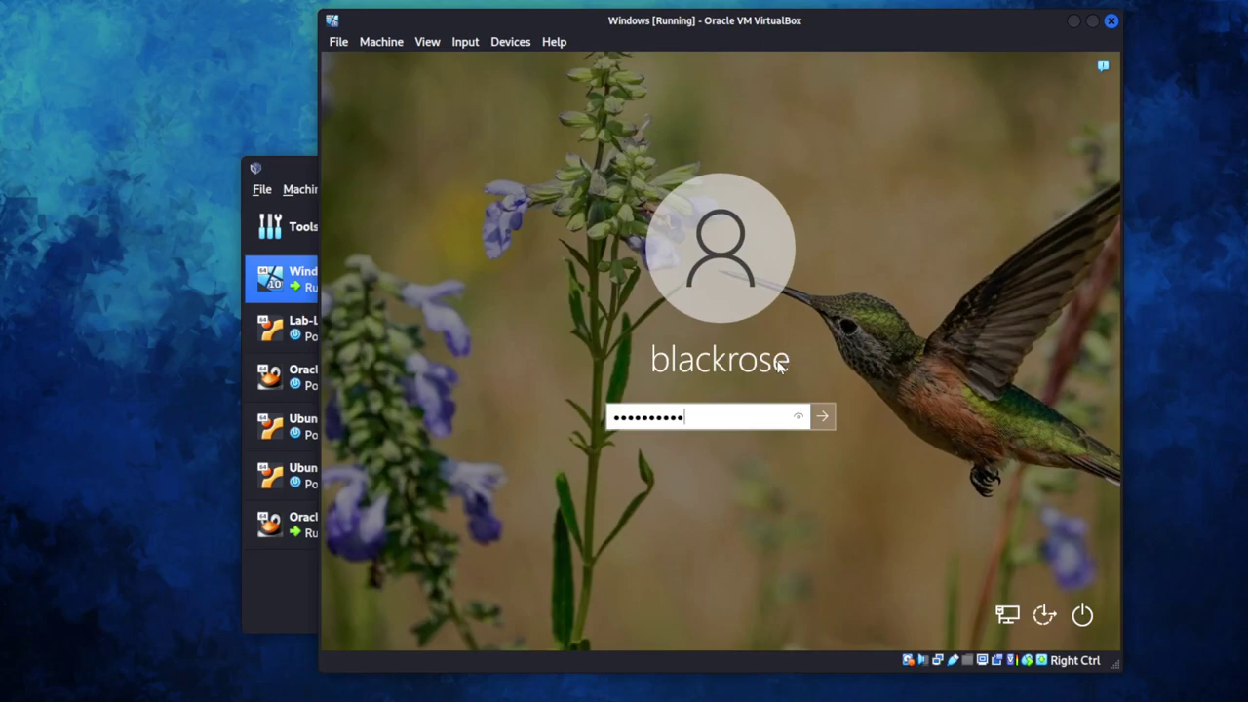
key(Return)
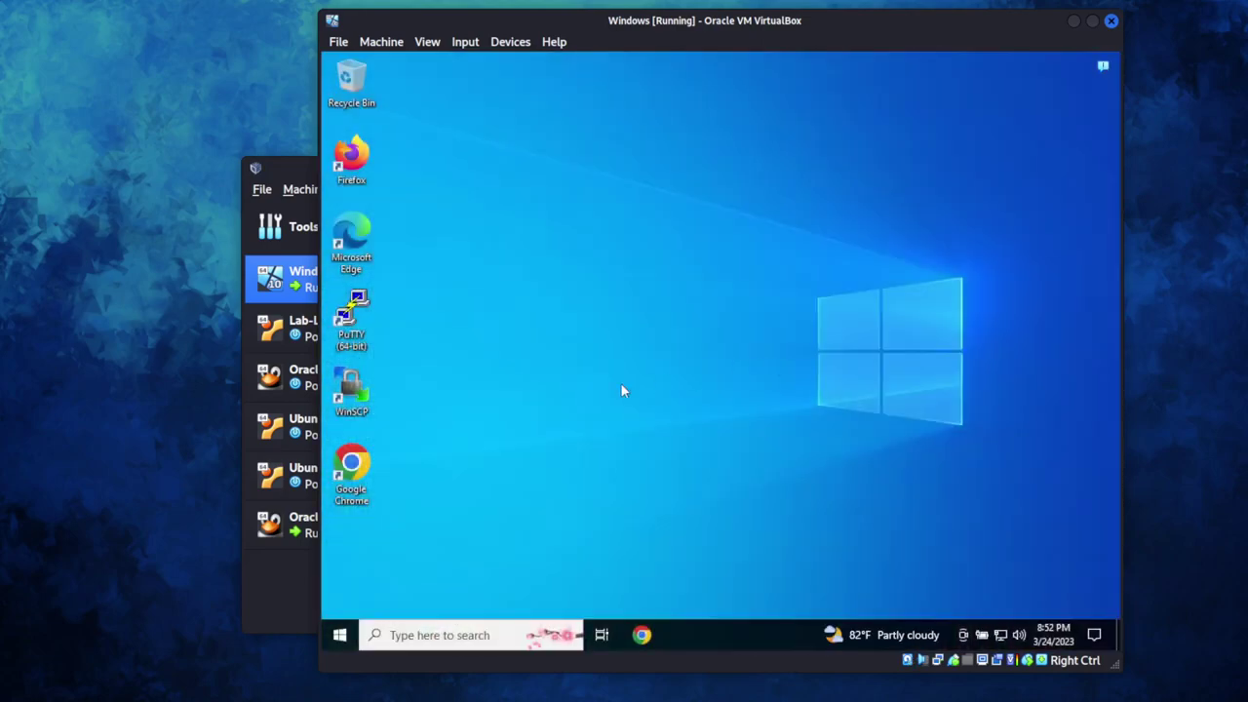
Open Command Prompt in the Windows guest and ping the Oracle machine at 192.168.56.30.
click(347, 633)
scroll(409, 509, down, 15)
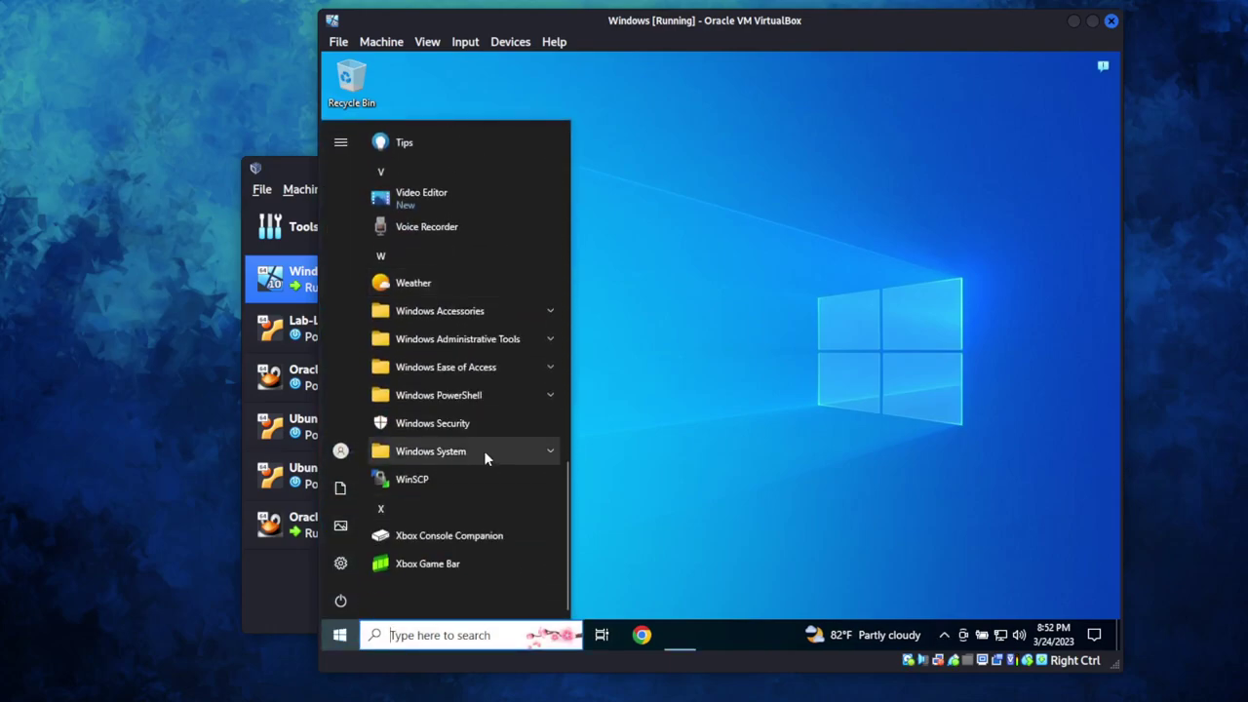
click(485, 451)
click(514, 488)
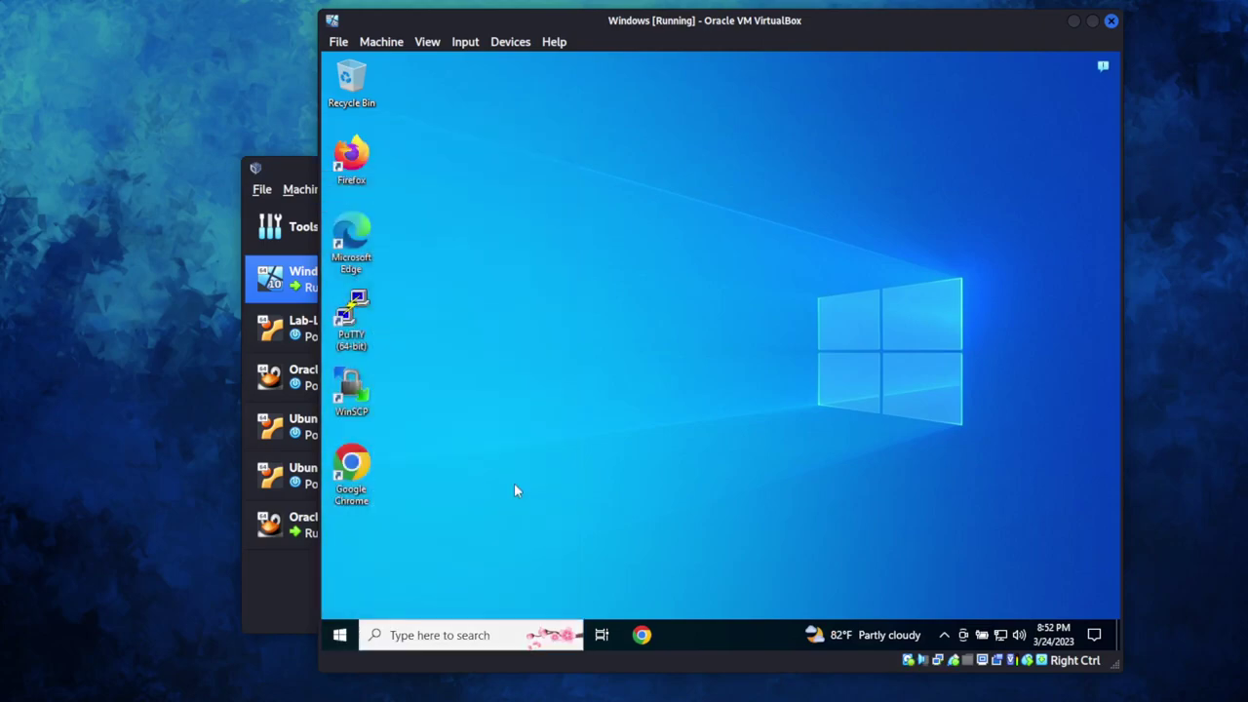
text(ping)
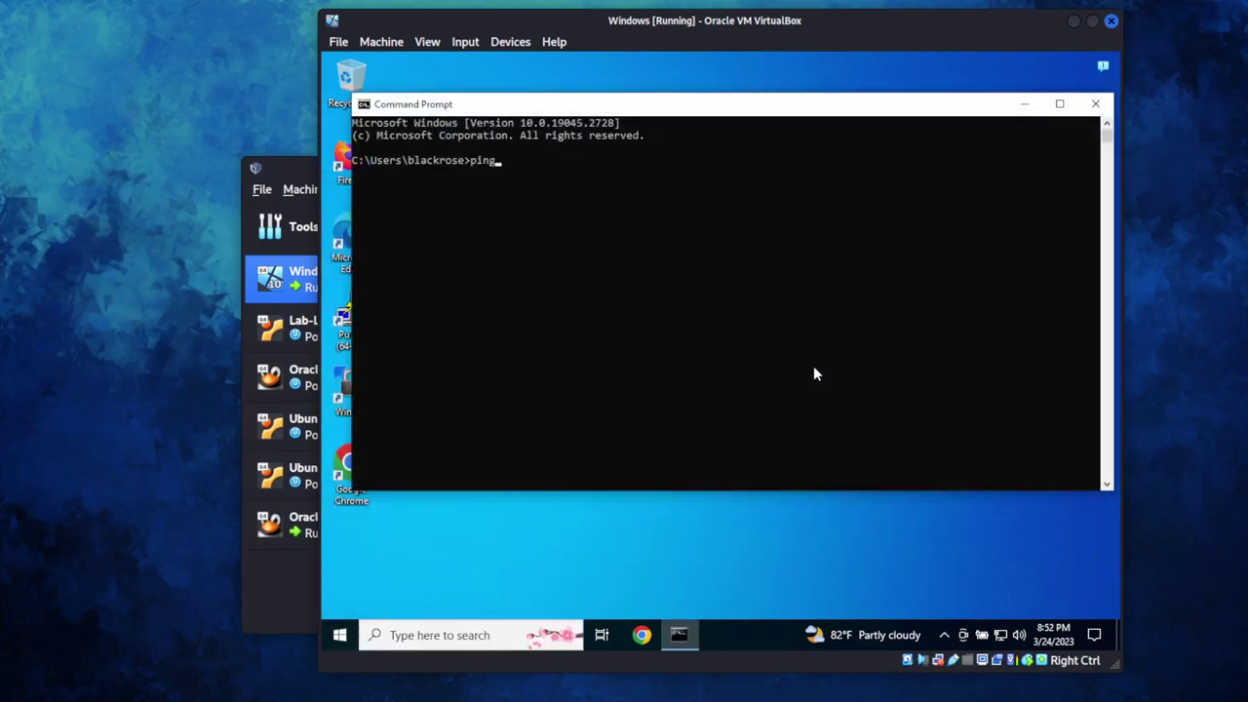
text( 192.168.56.30)
key(Return)
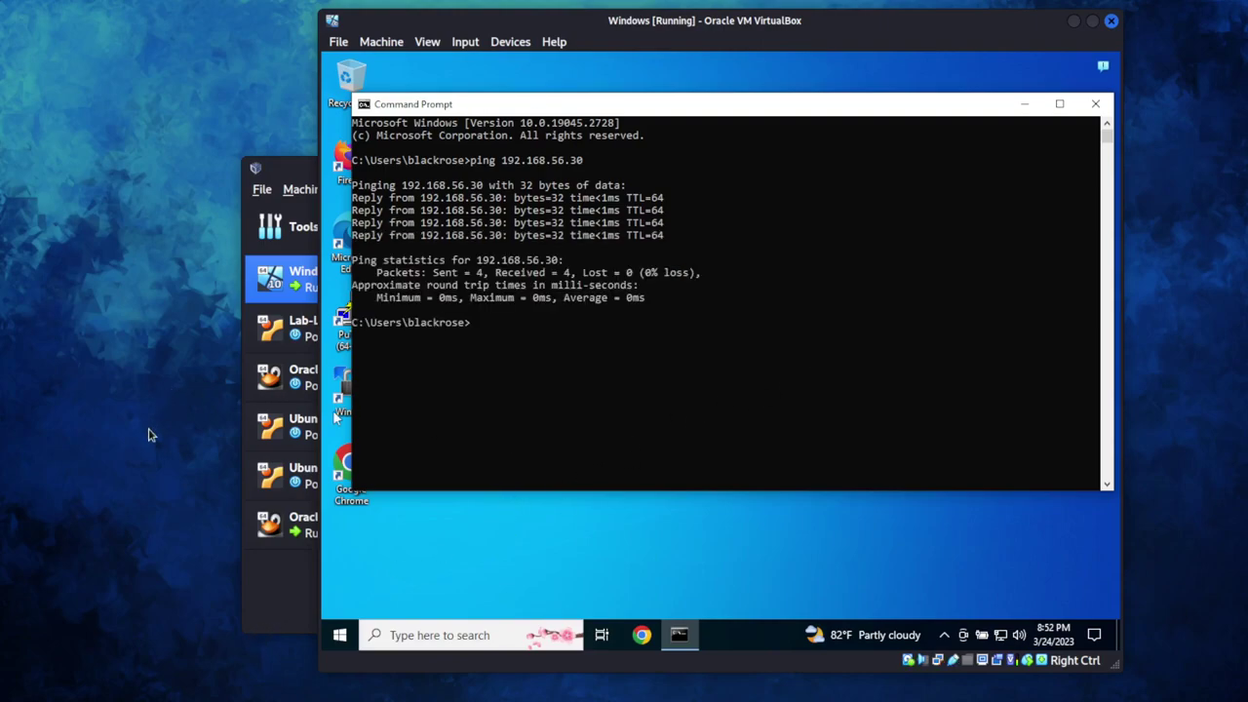
Switch back to the Oracle guest console, launch nmtui and open its list of editable connections.
click(299, 524)
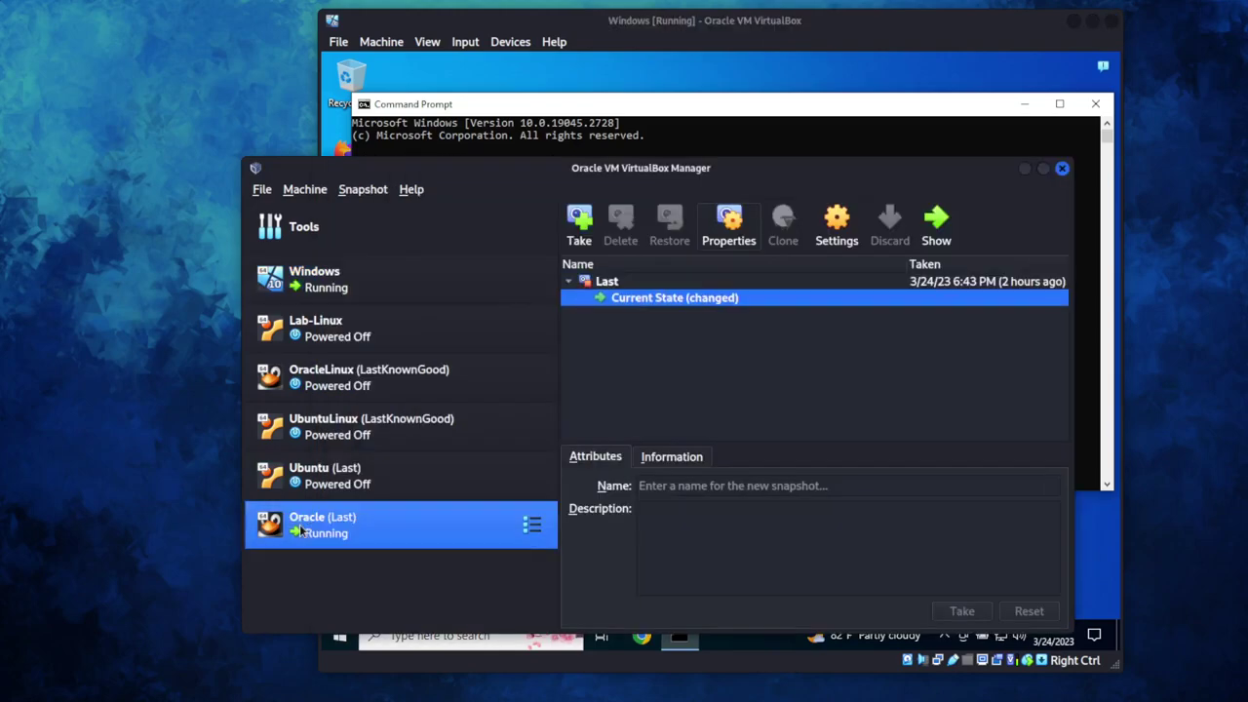
double_click(300, 530)
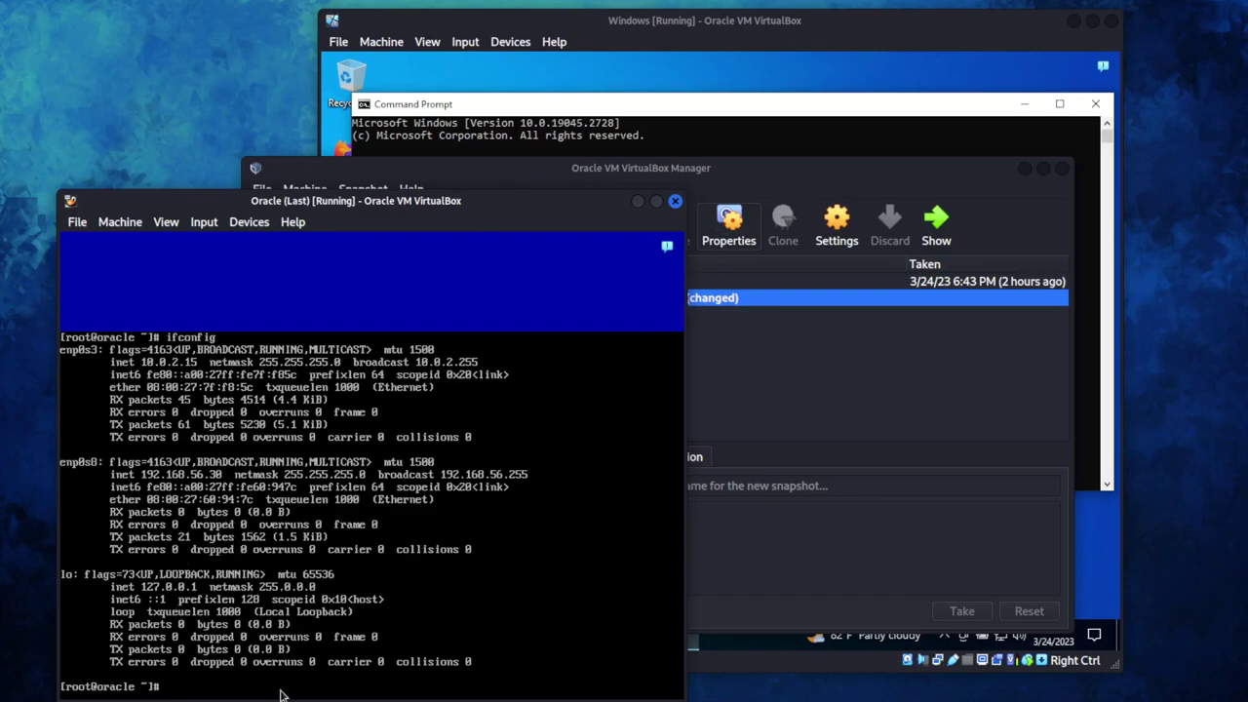
text(nmtui)
key(Return)
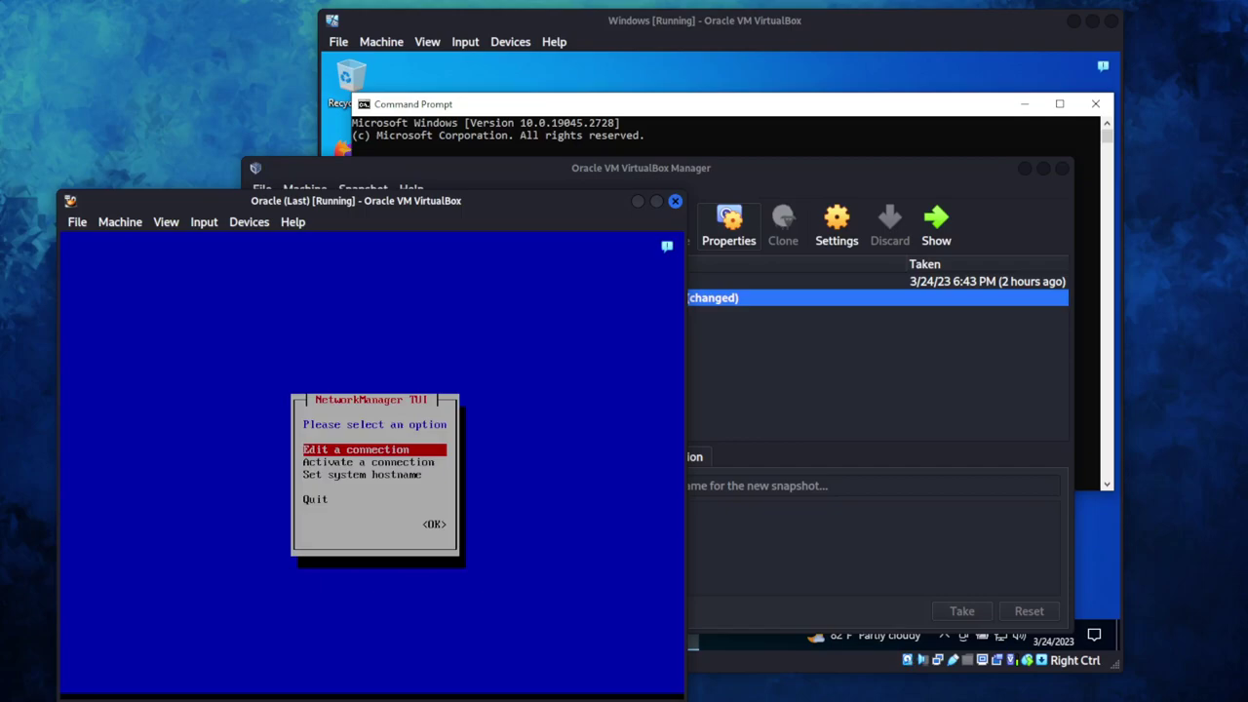
key(Return)
key(Down)
key(Return)
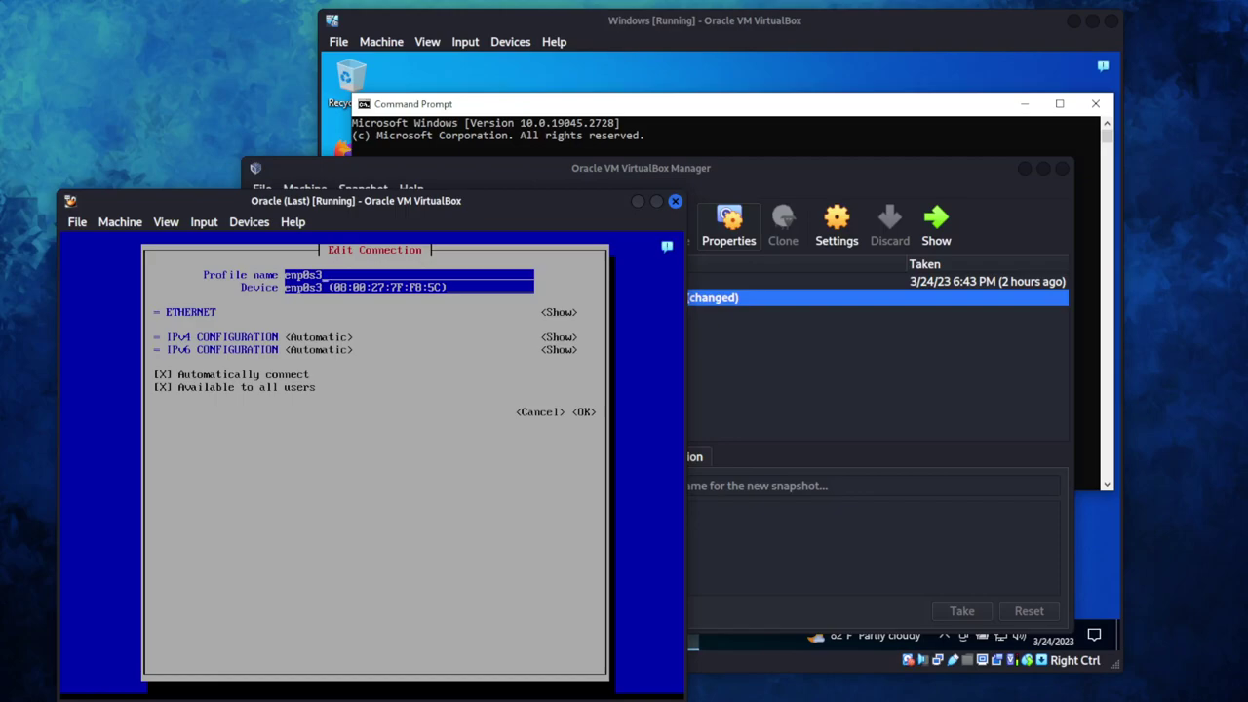
key(Down)
key(Down)
key(Down)
key(Down)
key(Down)
key(Down)
key(Down)
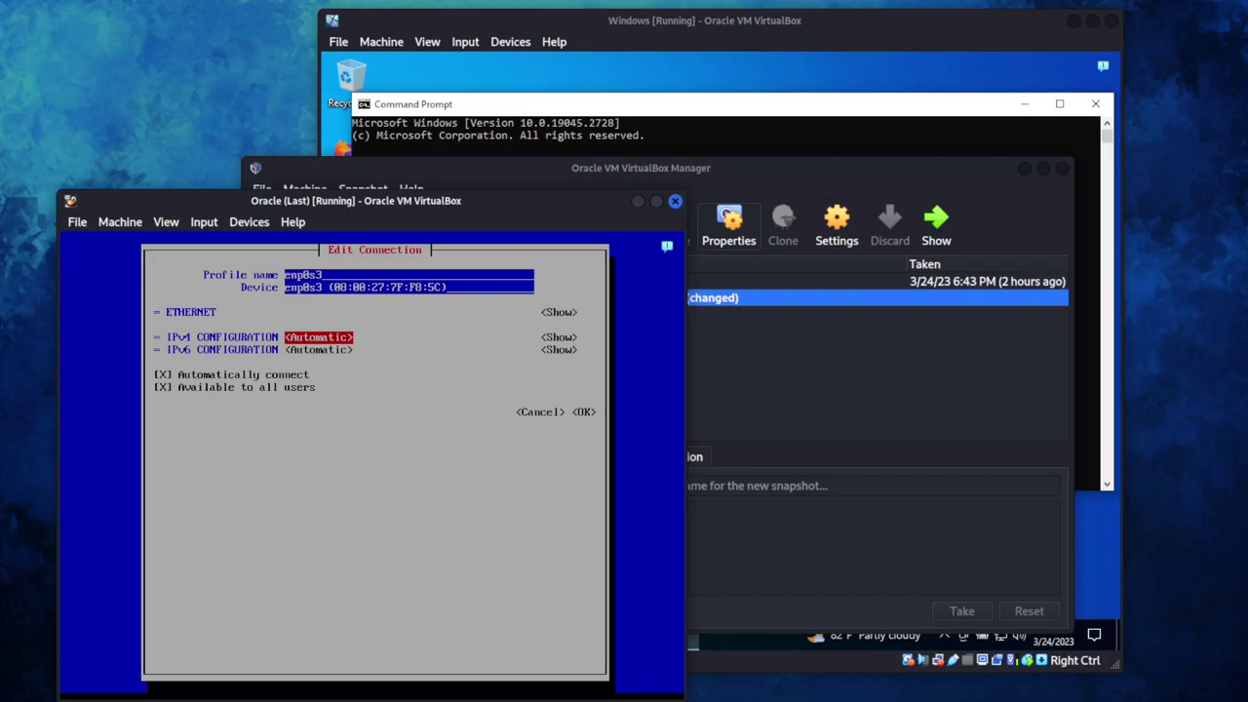
key(Down)
key(Return)
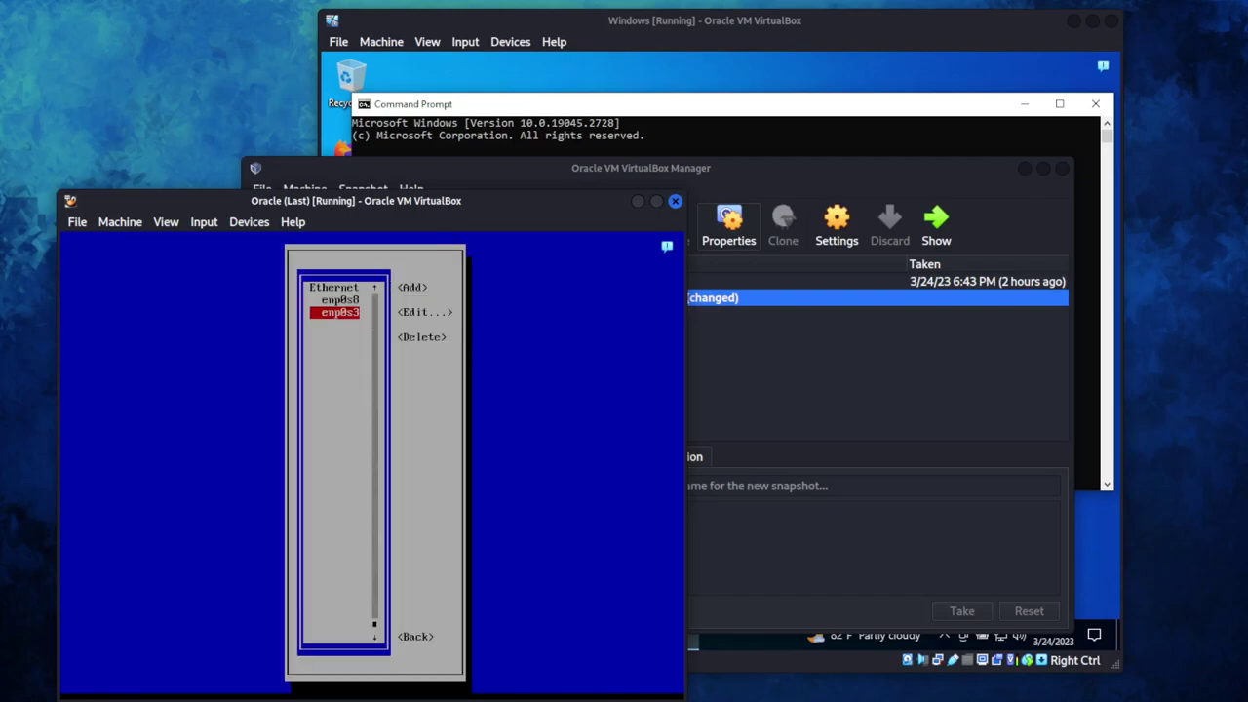
Open the enp0s8 connection for editing and go to its IPv4 configuration.
key(Up)
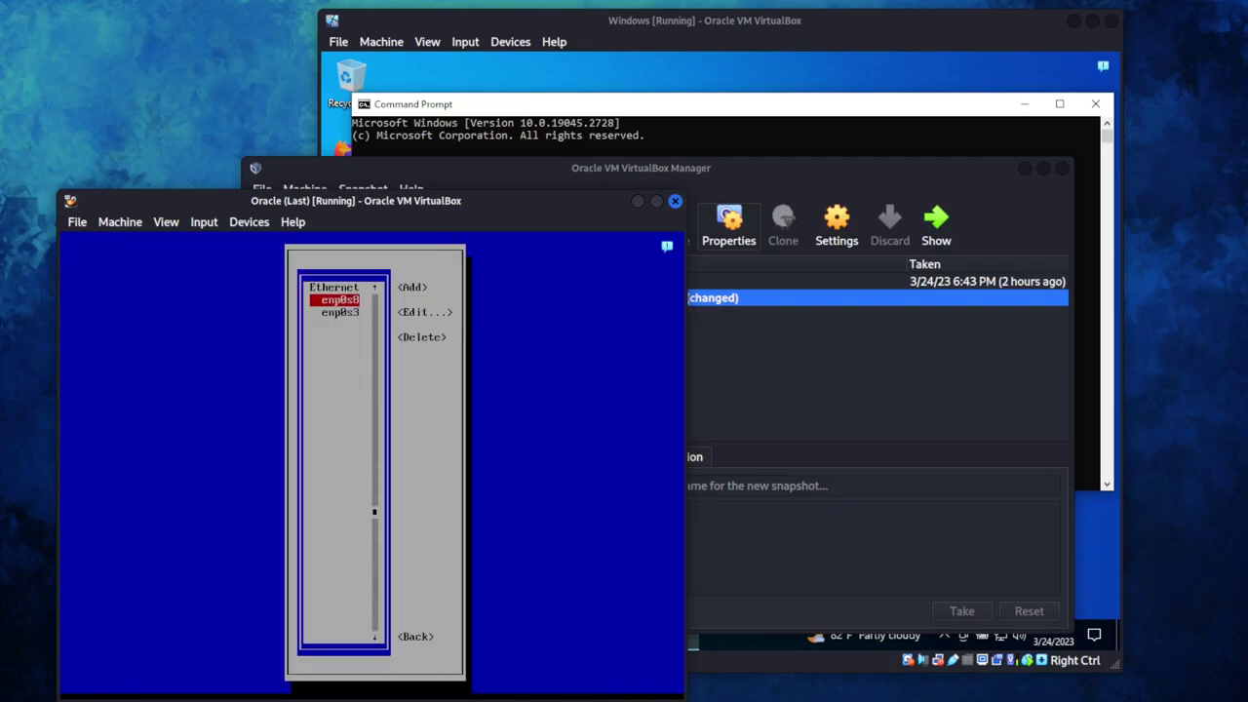
key(Return)
key(Tab)
key(Tab)
key(Tab)
key(Tab)
key(Tab)
key(Tab)
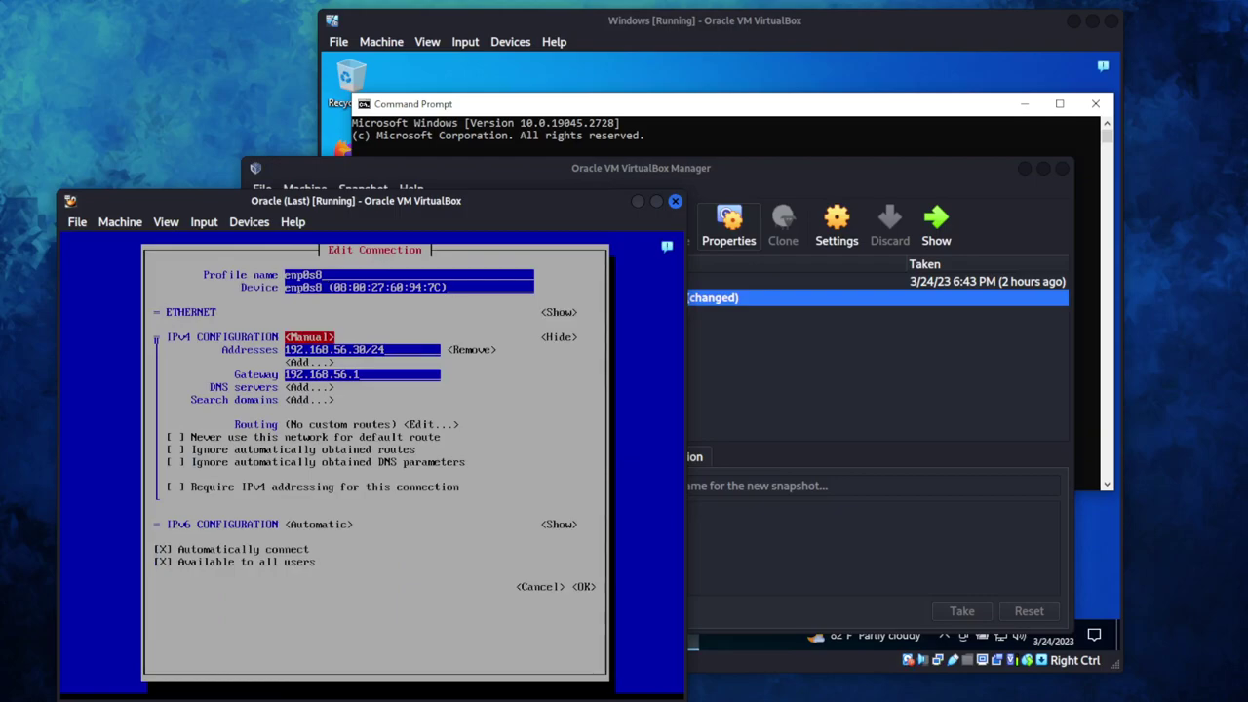
key(Tab)
Minimize the Windows guest, move VirtualBox Manager clear of the Oracle console, and examine the vboxnet0 host-only network's addressing and DHCP settings.
click(988, 28)
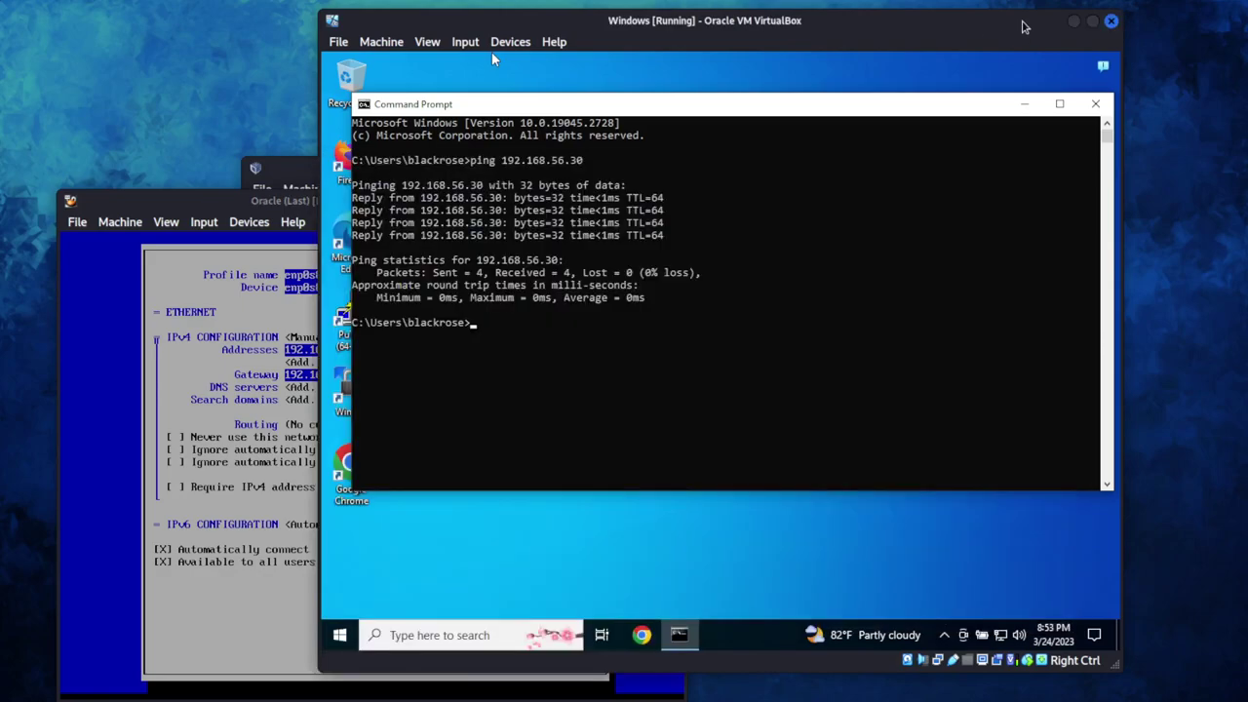
click(1074, 21)
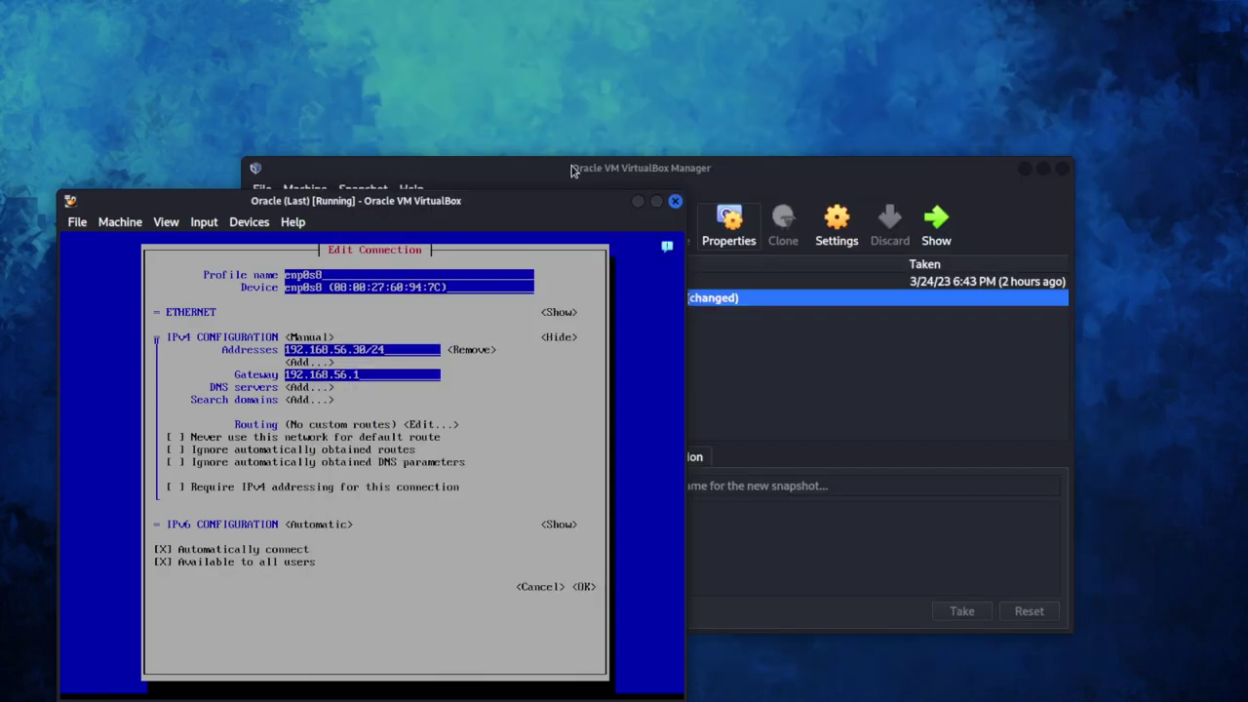
drag(593, 178, 777, 43)
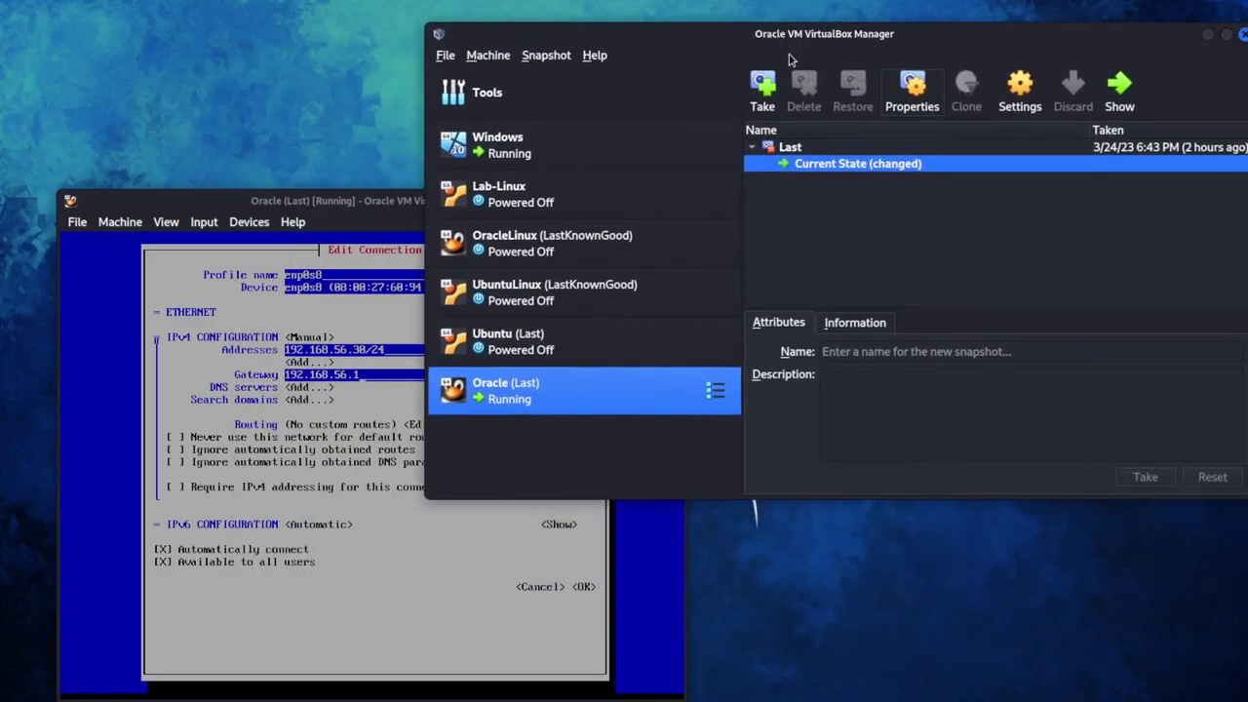
click(722, 108)
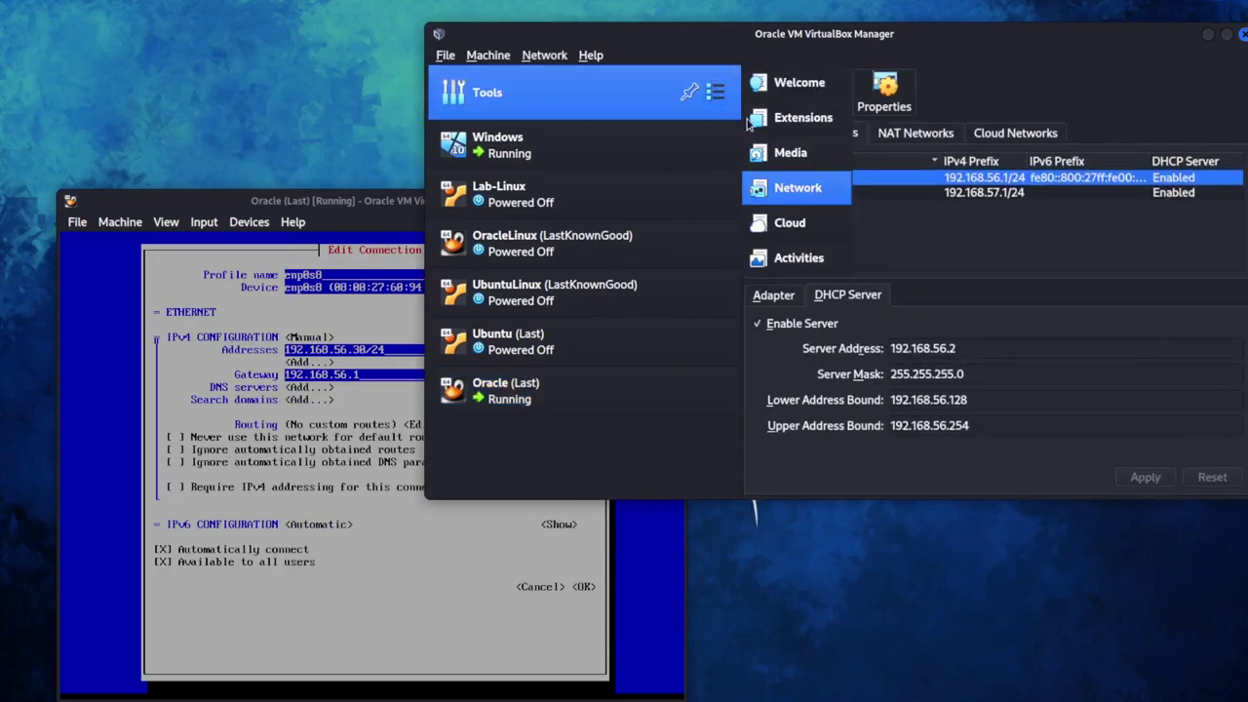
click(800, 191)
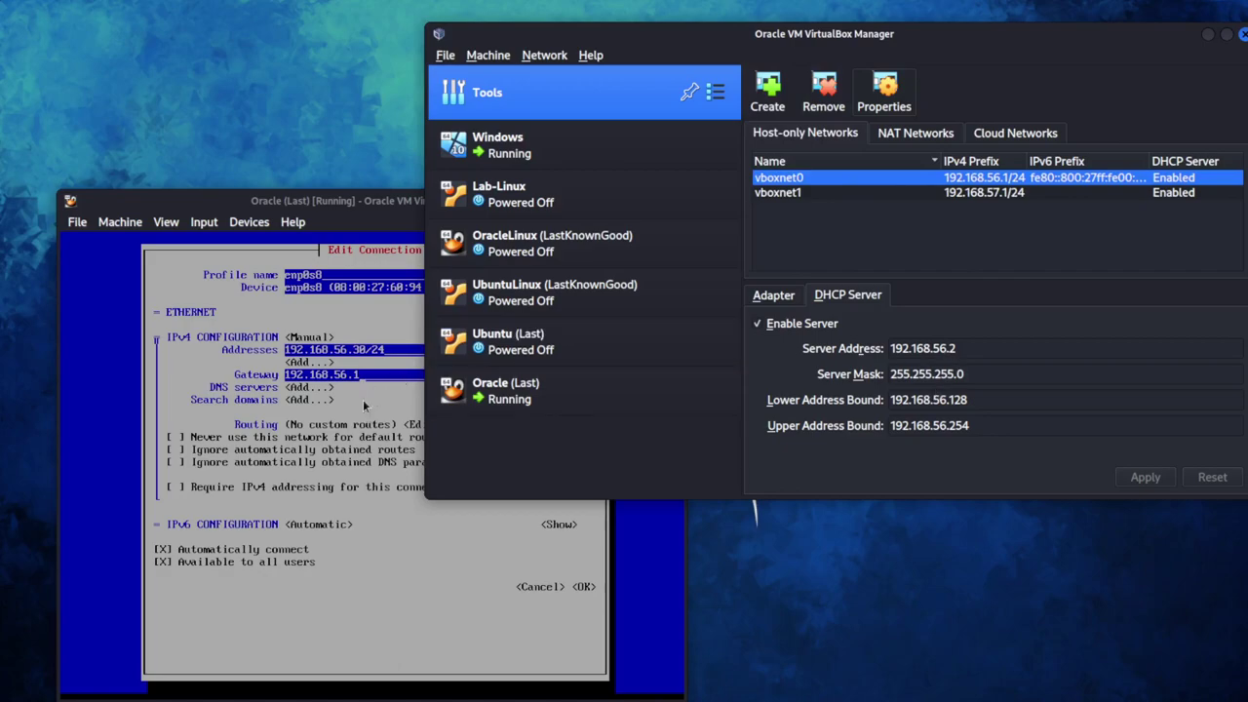
Set the enp0s8 connection's IPv4 gateway to 192.168.56.10 in the Oracle guest and save the connection.
click(374, 377)
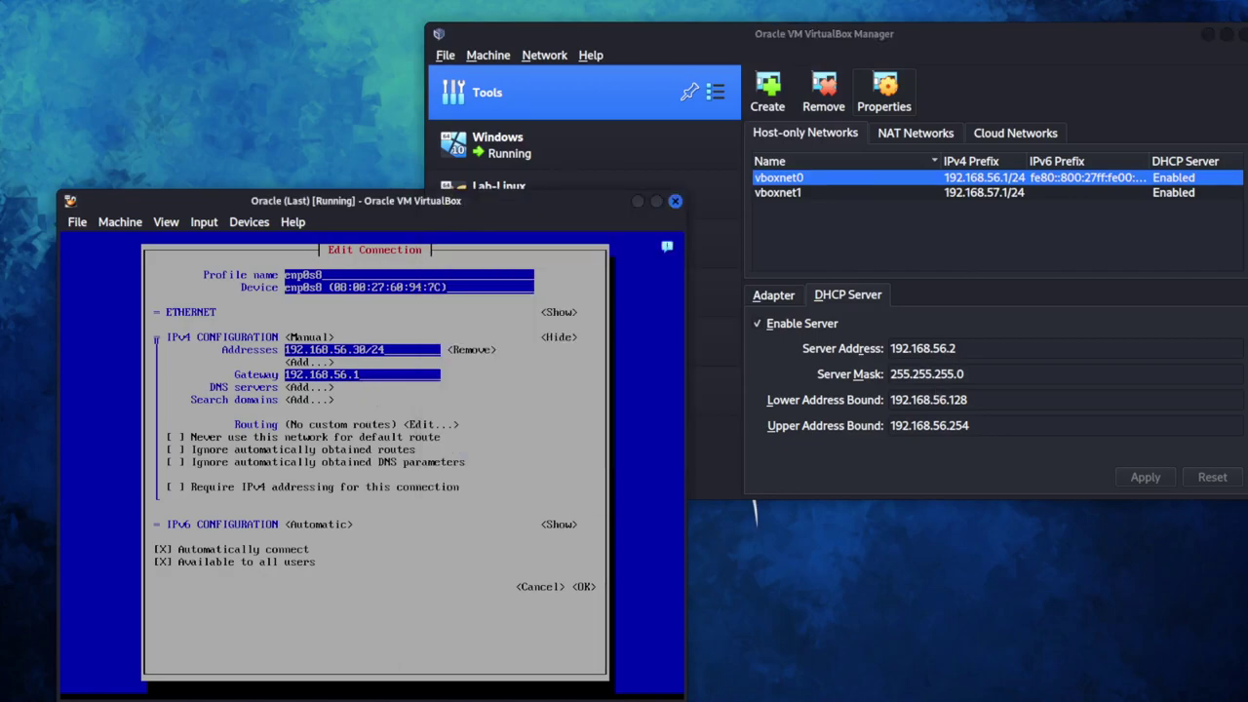
text(0)
key(Tab)
key(Tab)
key(Tab)
key(Tab)
key(Tab)
key(Tab)
key(Tab)
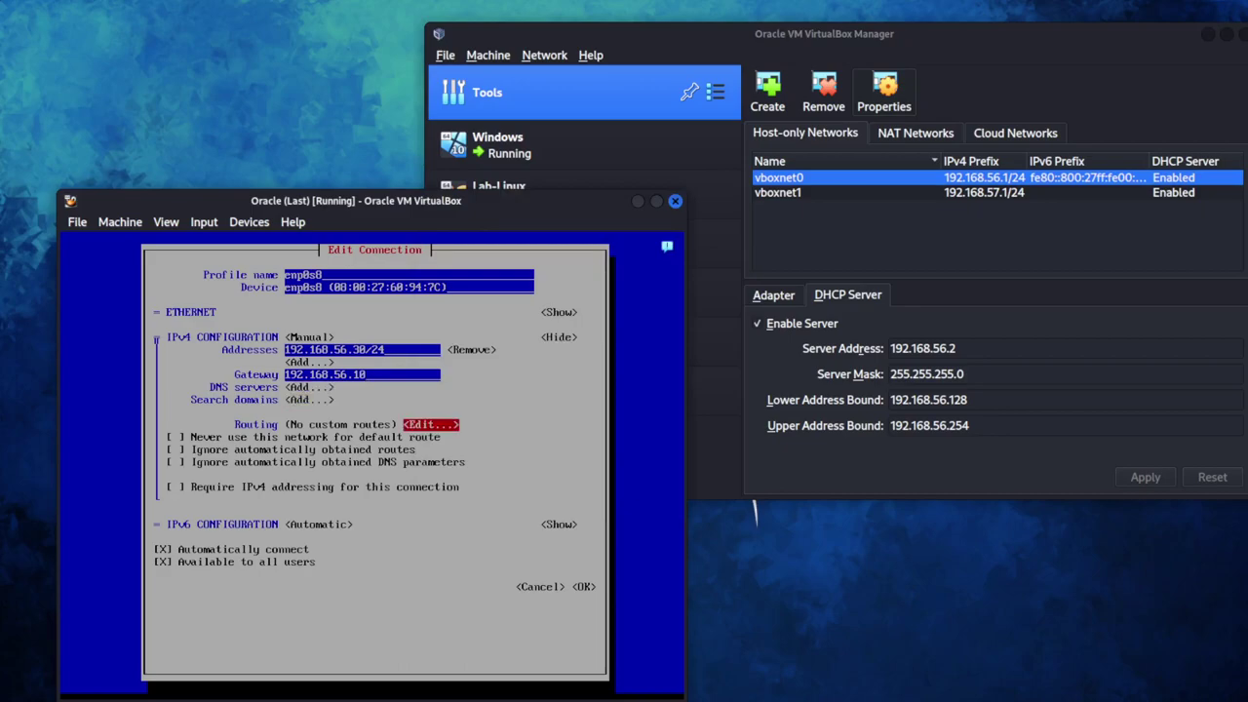
key(Tab)
key(Tab)
key(Tab)
key(Tab)
key(Tab)
key(Tab)
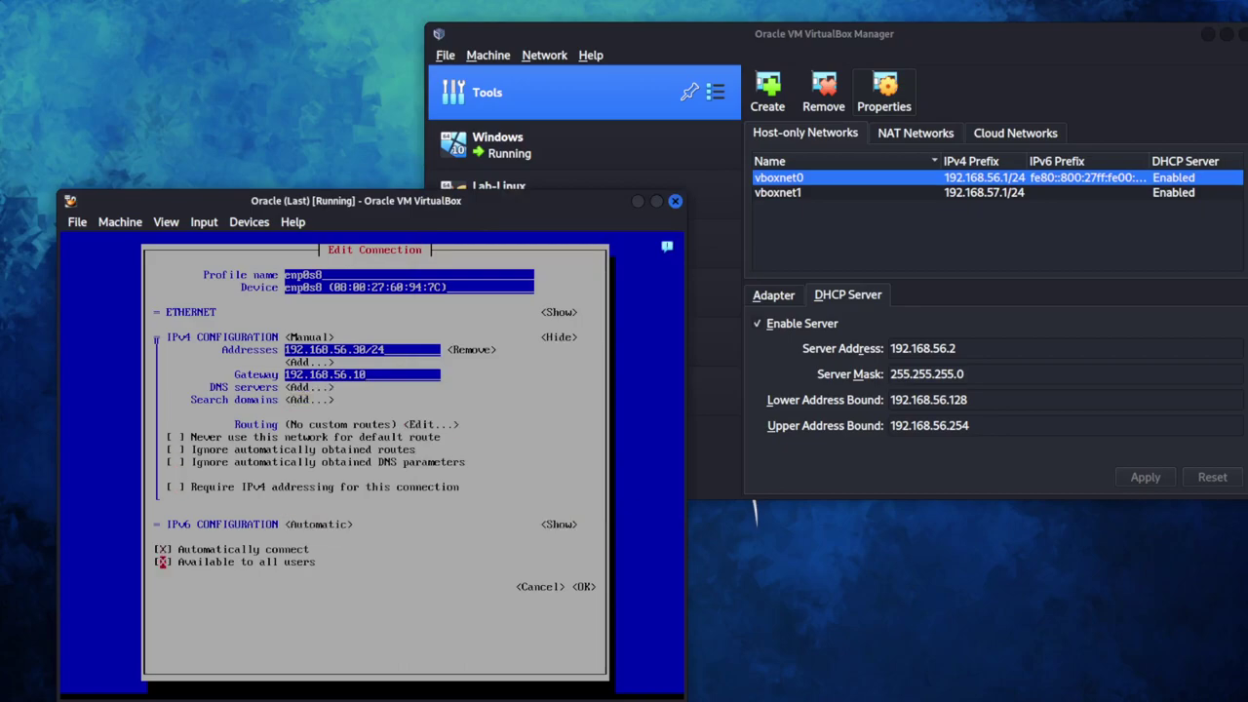
key(Return)
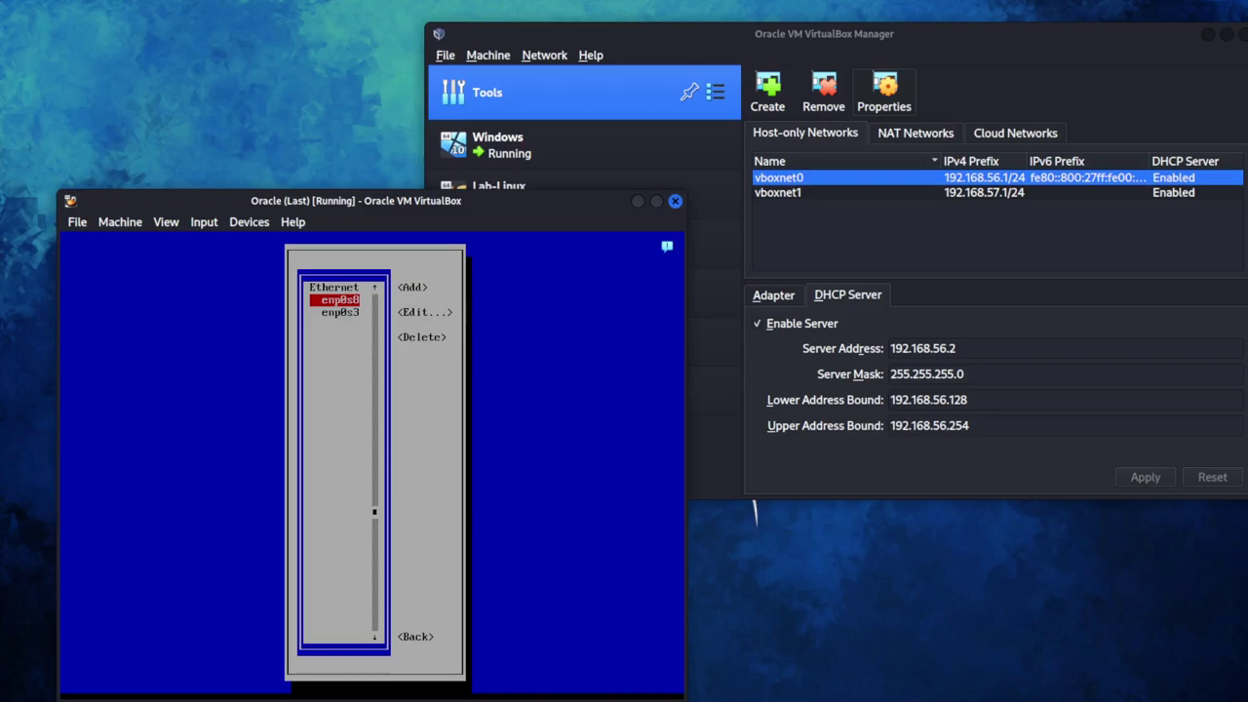
Leave the connection editing list and deactivate the enp0s8 connection in nmtui.
key(Tab)
key(Tab)
key(Tab)
key(Tab)
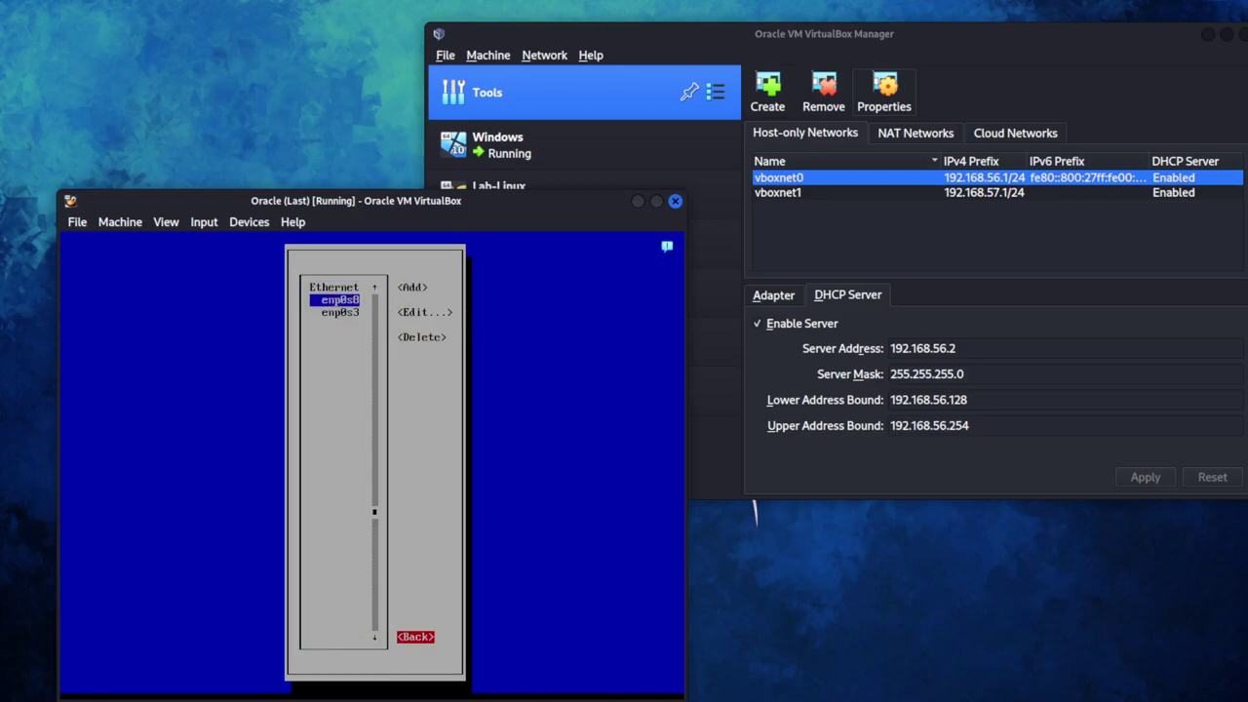
key(Return)
key(Down)
key(Return)
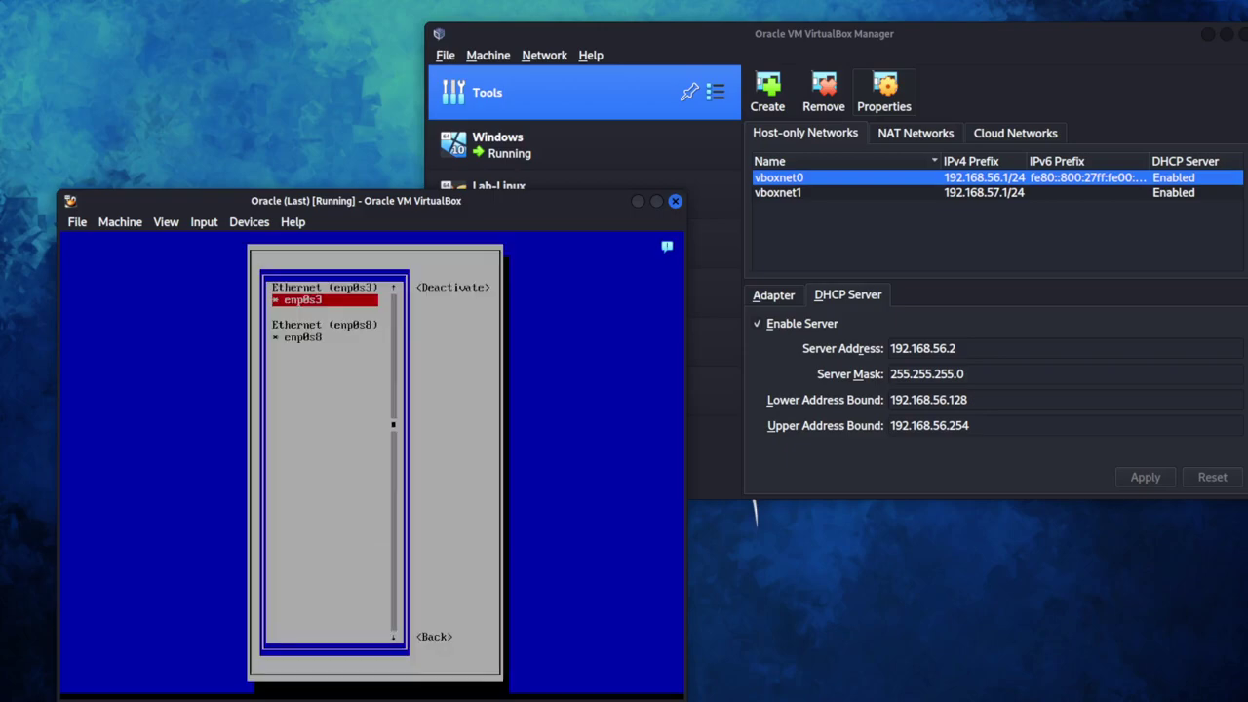
key(Down)
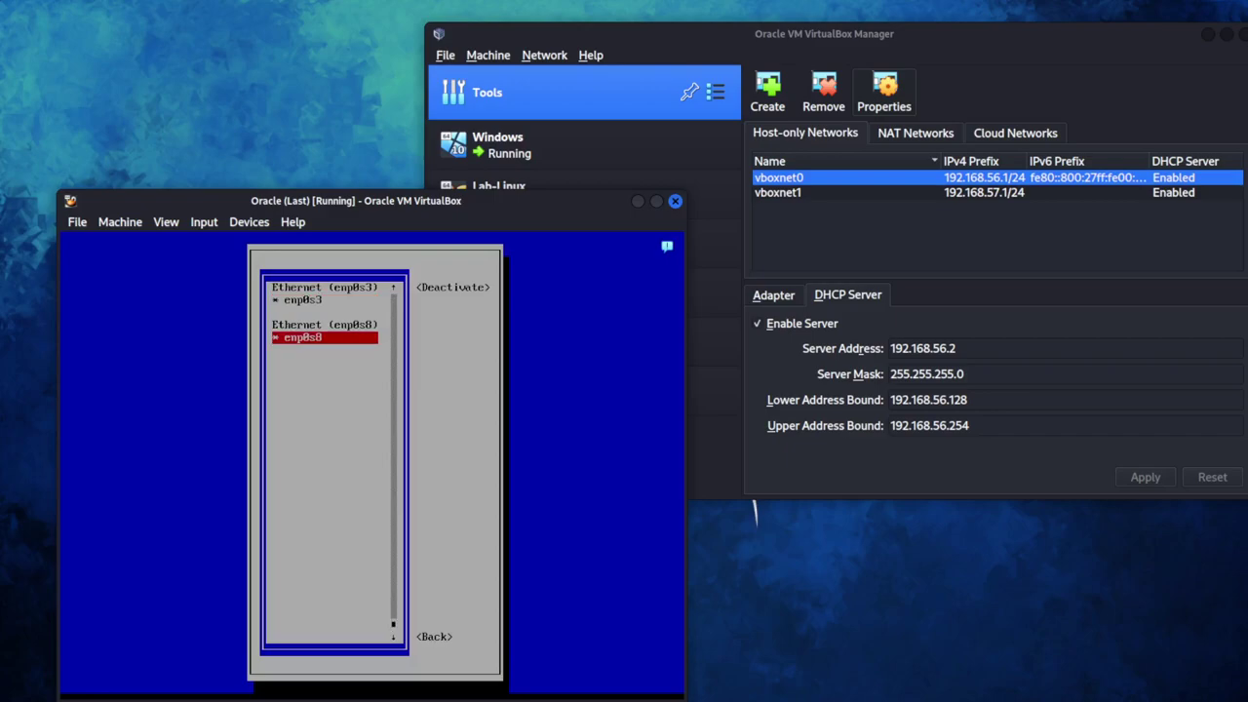
key(Tab)
key(Return)
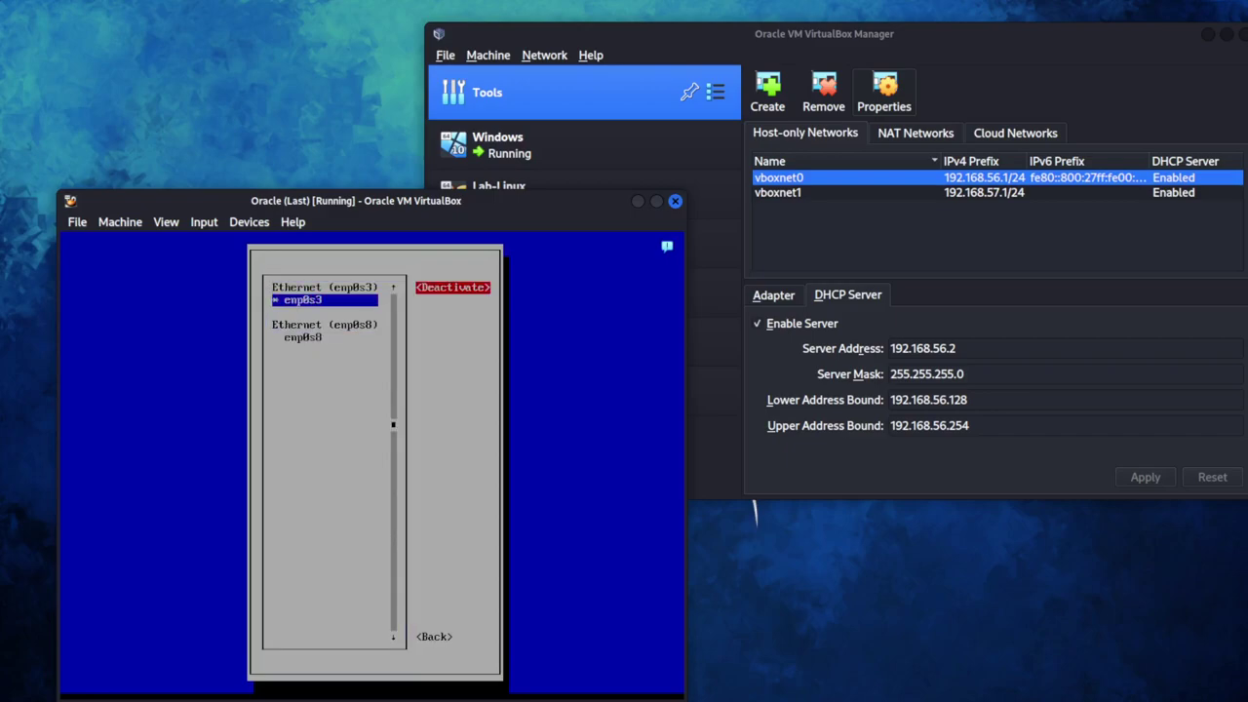
Activate the enp0s8 connection again with its edited settings.
key(Tab)
key(shift+Tab)
key(shift+Tab)
key(Down)
key(Tab)
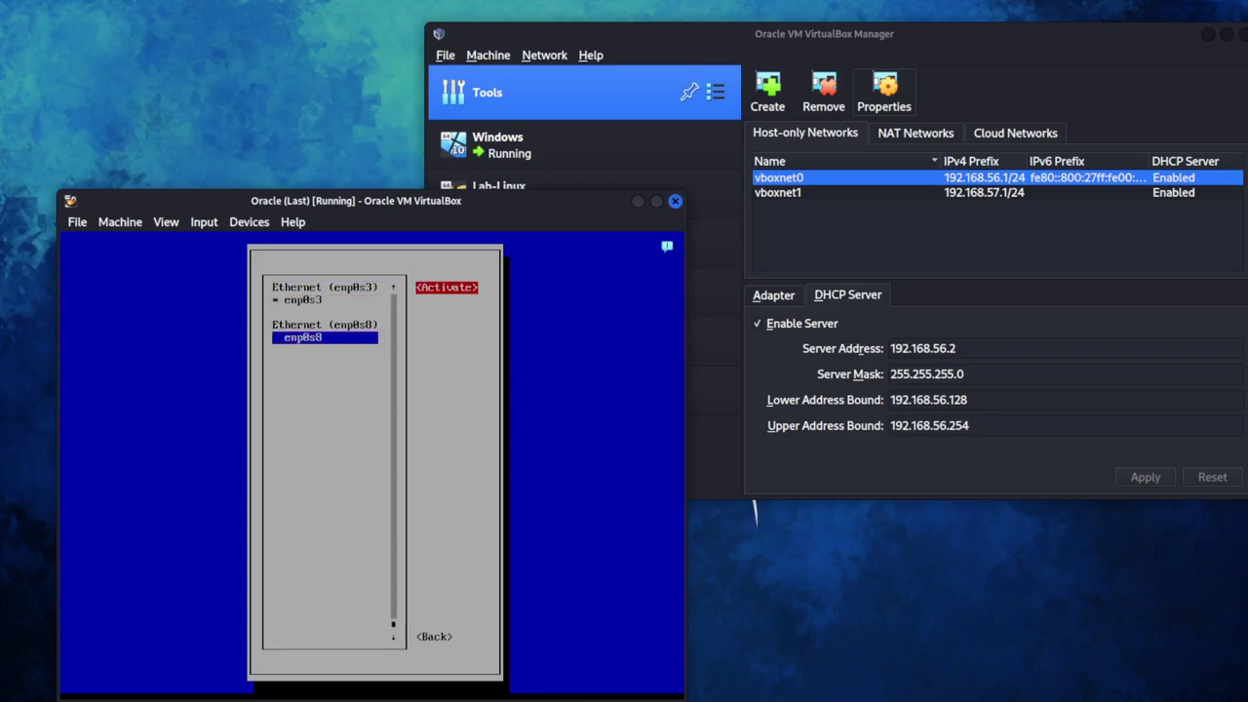
key(Return)
Quit nmtui and run ifconfig to check the Oracle guest's interface addresses.
key(Tab)
key(Return)
key(Down)
key(Down)
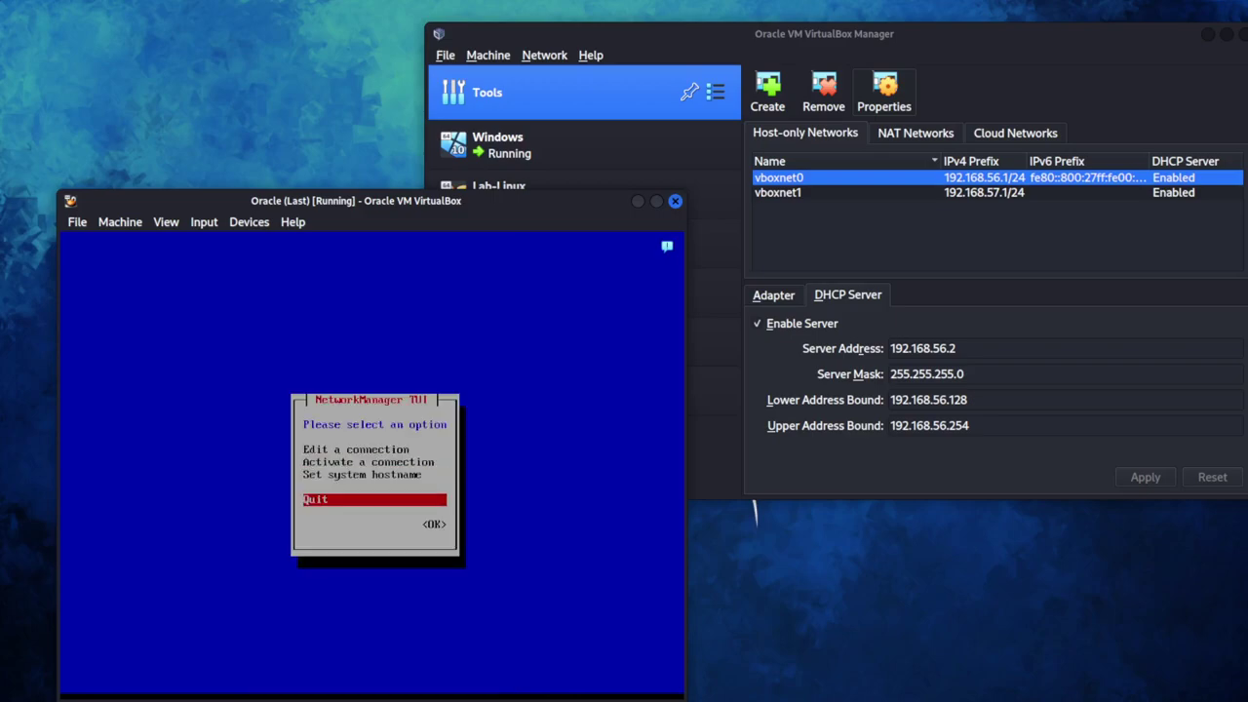
key(Return)
text(ifcon)
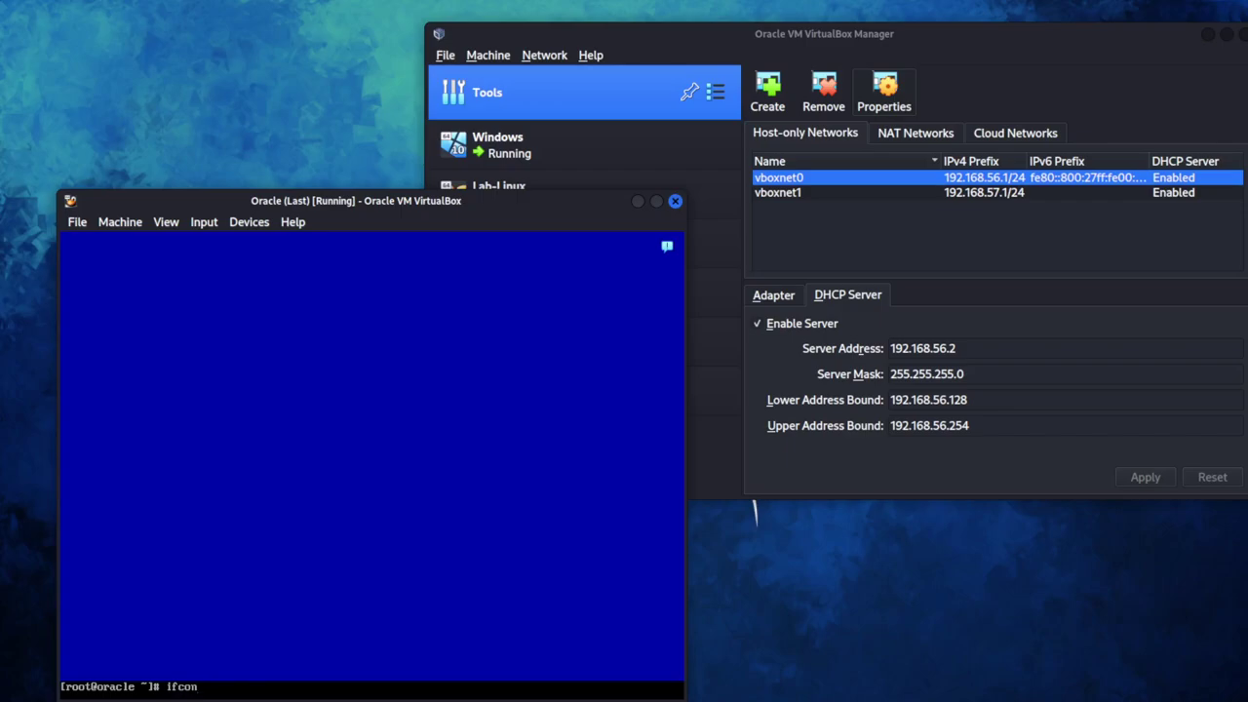
text(fig)
key(Return)
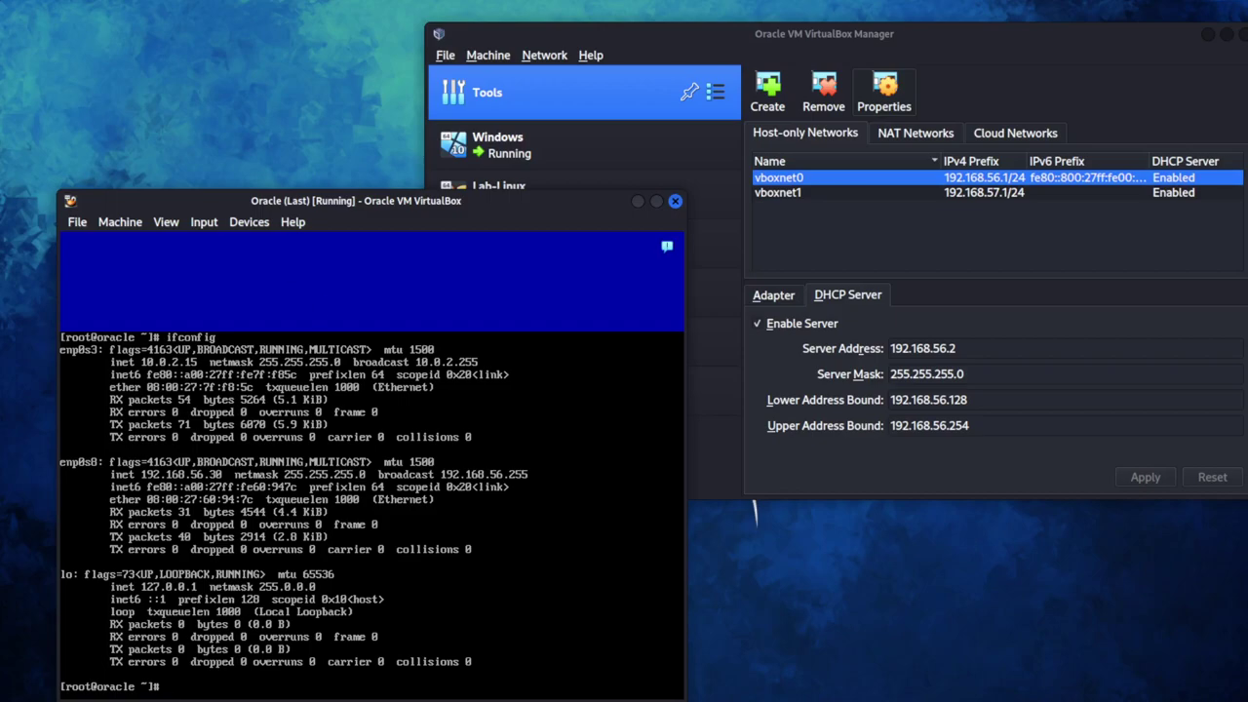
Switch to the Windows guest and repeat the ping to 192.168.56.30.
key(alt+Tab)
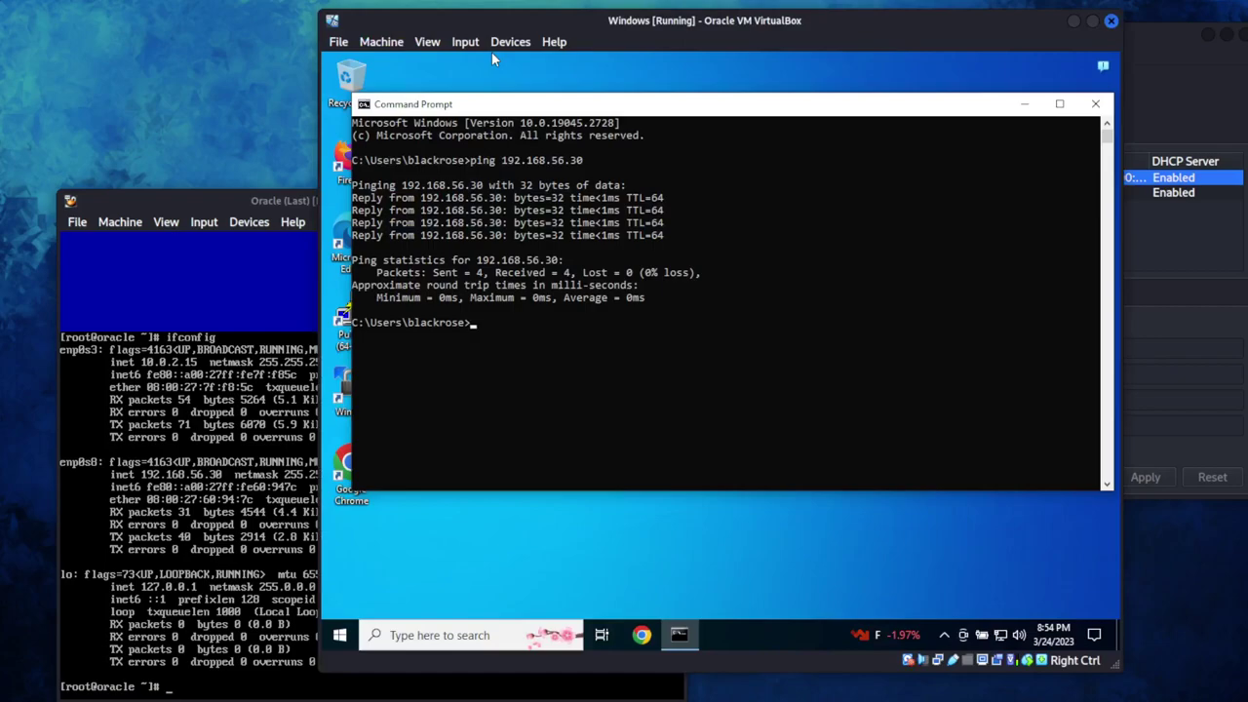
key(Up)
key(Return)
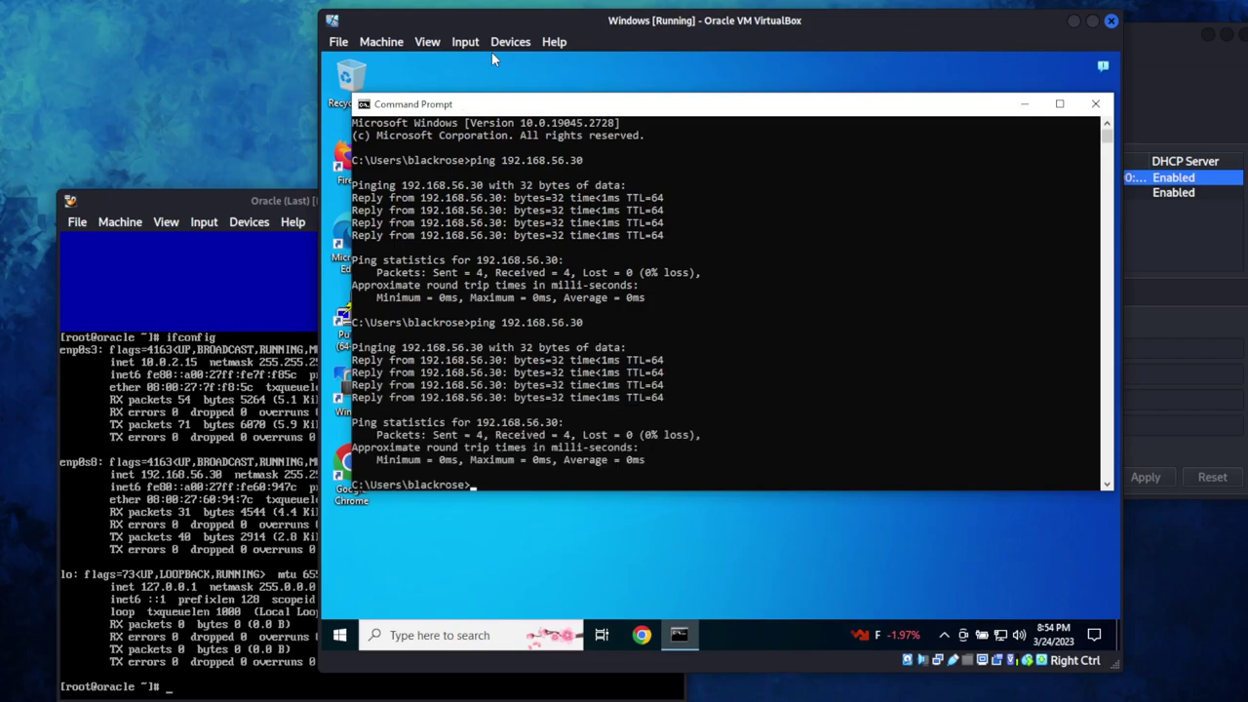
Return to the Oracle guest, relaunch nmtui and open the enp0s8 connection for editing.
click(274, 478)
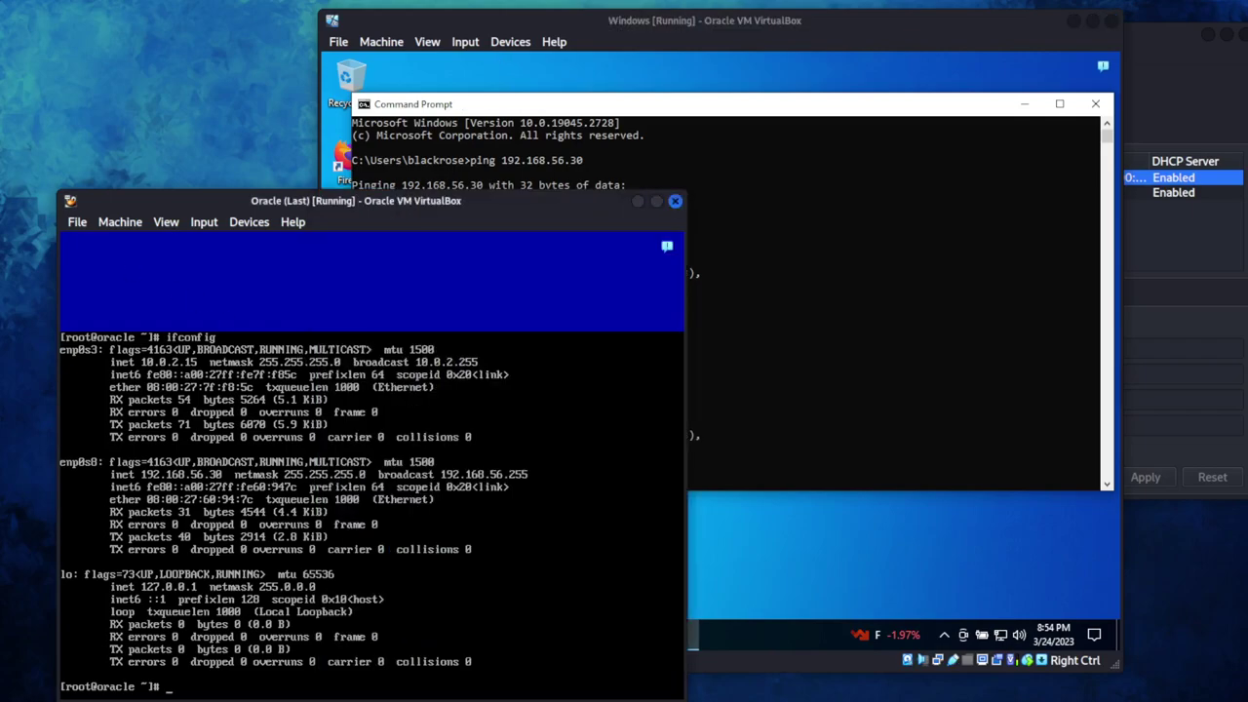
text(nmtui)
key(Return)
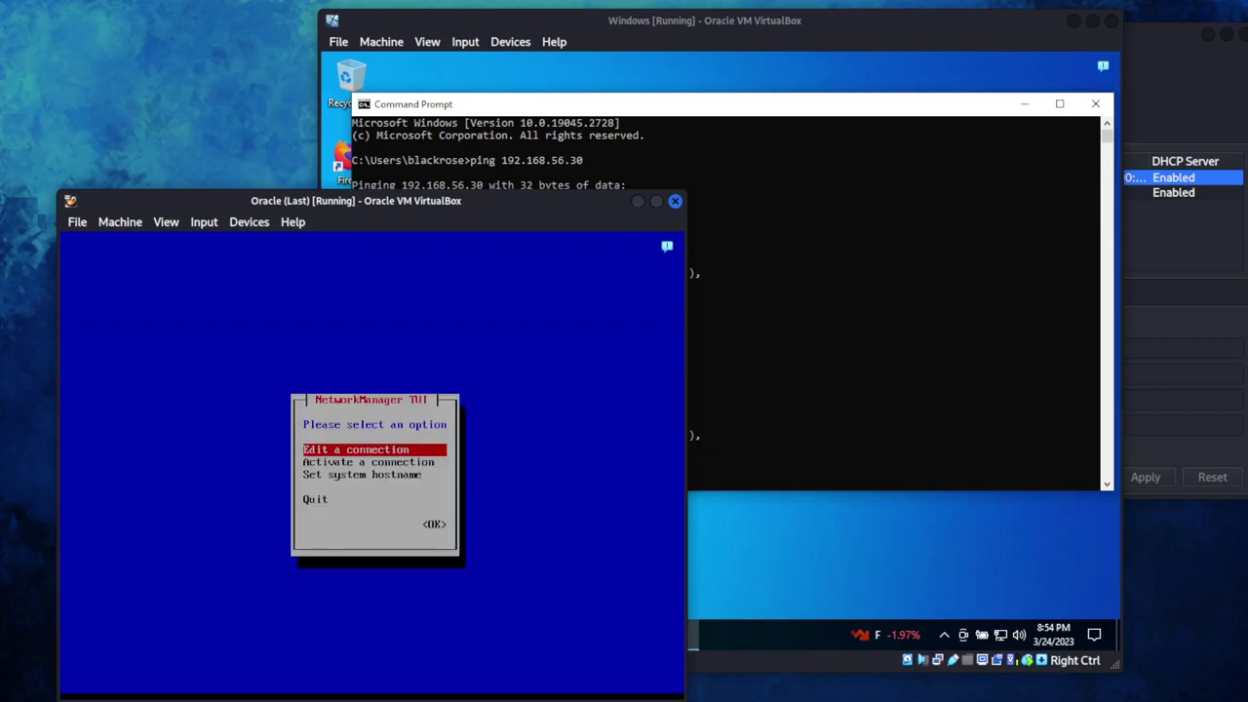
key(Return)
key(Down)
key(Up)
key(Return)
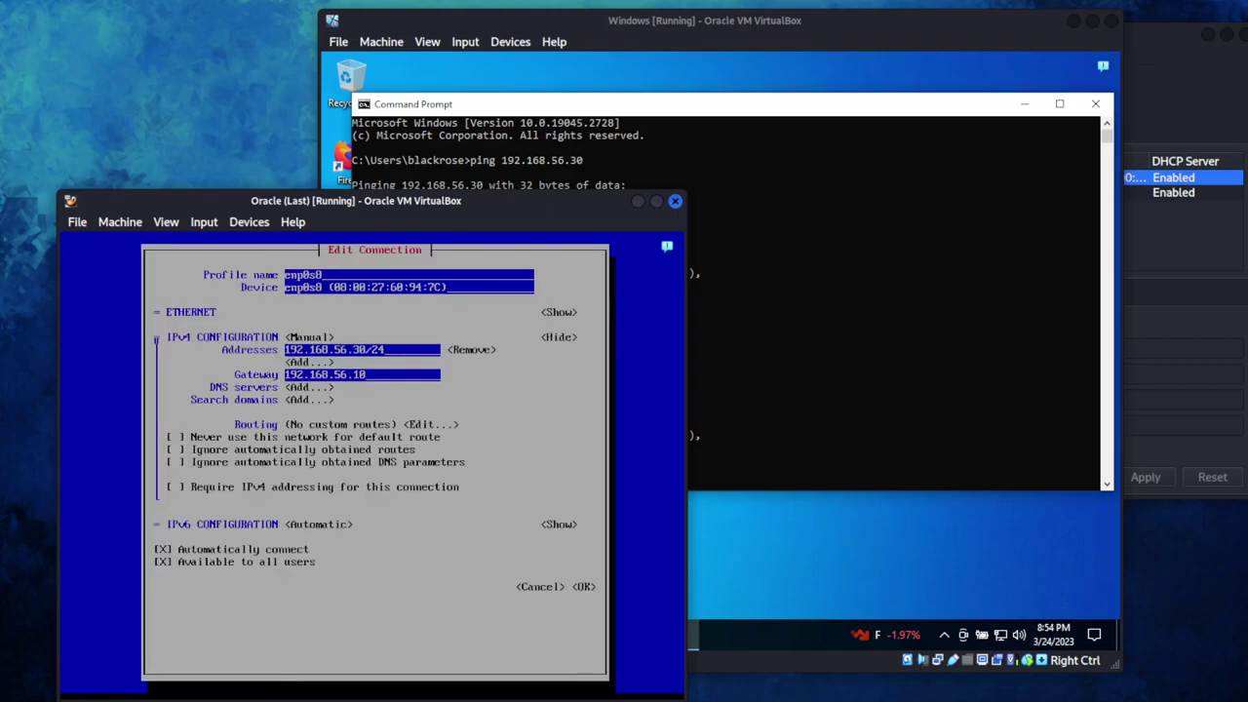
Set the enp0s8 connection's IPv4 address to 192.168.57.30/24.
key(Tab)
key(Tab)
key(Tab)
key(BackSpace)
text(7)
Set the enp0s8 connection's IPv4 gateway to 192.168.57.10 and save the connection.
key(Tab)
key(Tab)
key(Tab)
key(BackSpace)
text(7)
key(Tab)
key(Tab)
key(Tab)
key(Tab)
key(Tab)
key(Tab)
key(Tab)
key(Tab)
key(Tab)
key(Tab)
key(Tab)
key(Tab)
key(Tab)
key(Return)
Go back to nmtui's activation list and deactivate enp0s8 to drop its previous addressing.
key(Tab)
key(Tab)
key(Tab)
key(Tab)
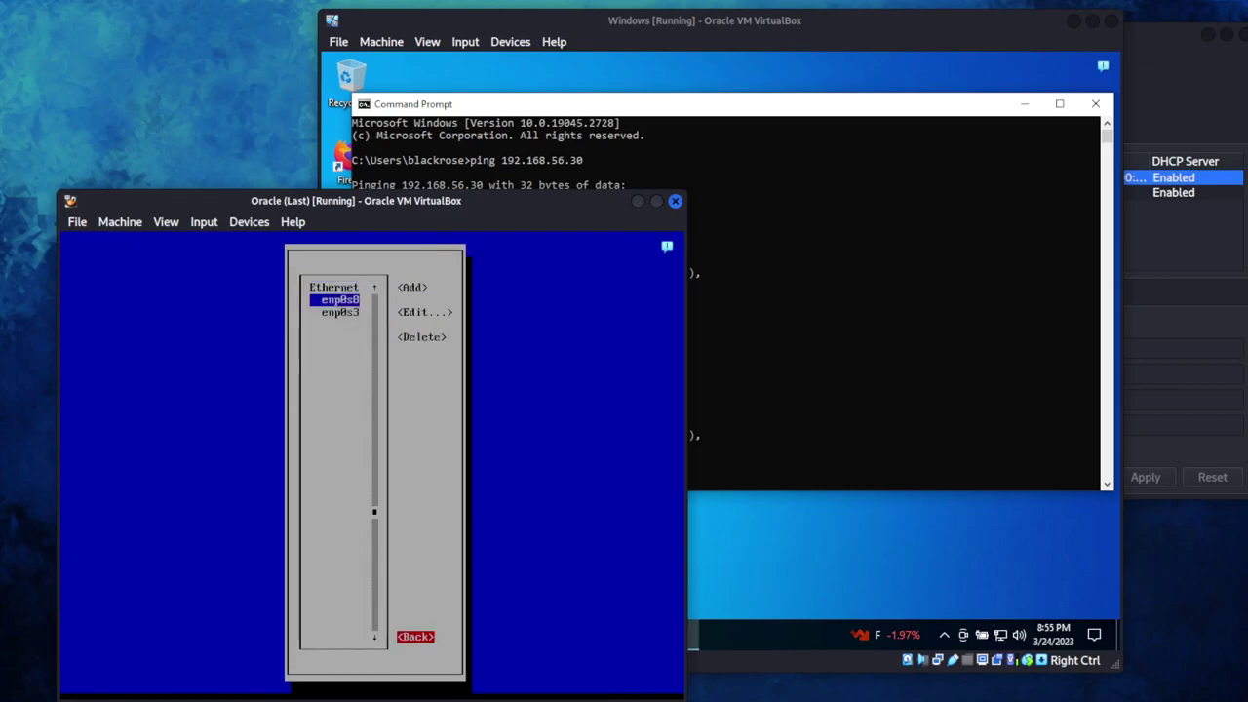
key(Return)
key(Down)
key(Return)
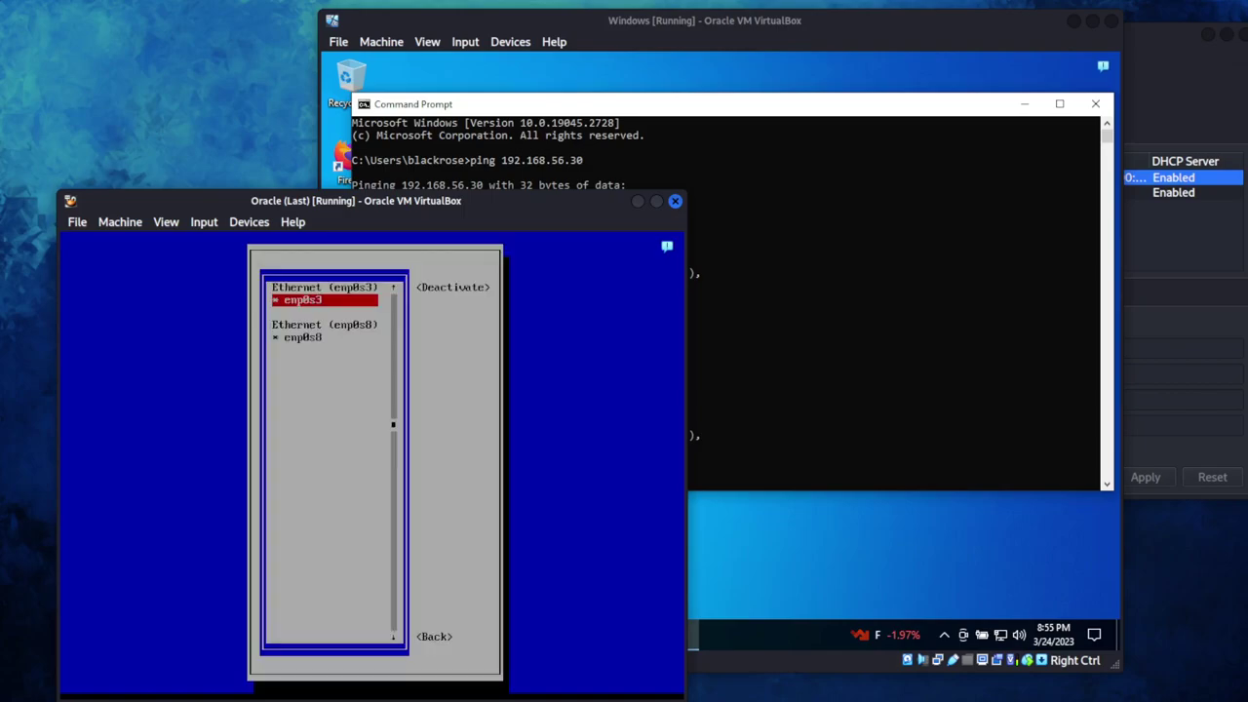
key(Down)
key(Tab)
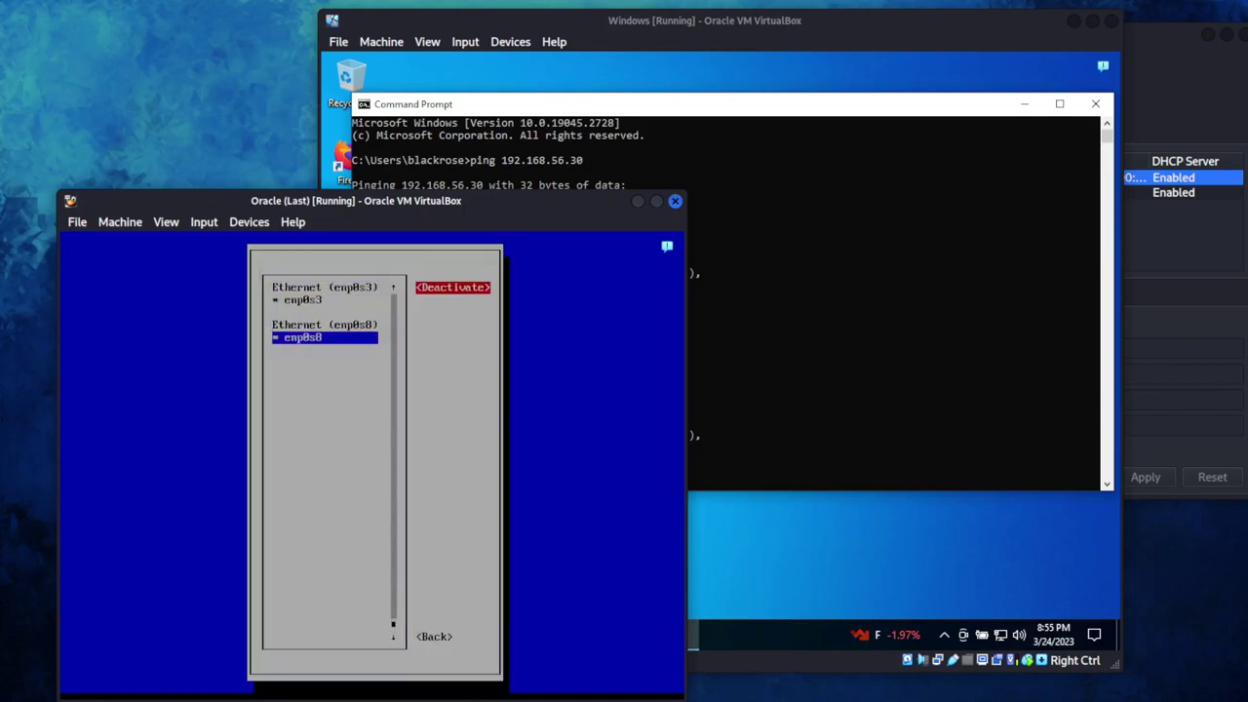
key(Return)
Reactivate the enp0s8 connection to apply the 192.168.57.30 address.
key(Tab)
key(shift+Tab)
key(shift+Tab)
key(Tab)
key(Return)
Exit nmtui and run ifconfig to check the address assigned to enp0s8.
key(Tab)
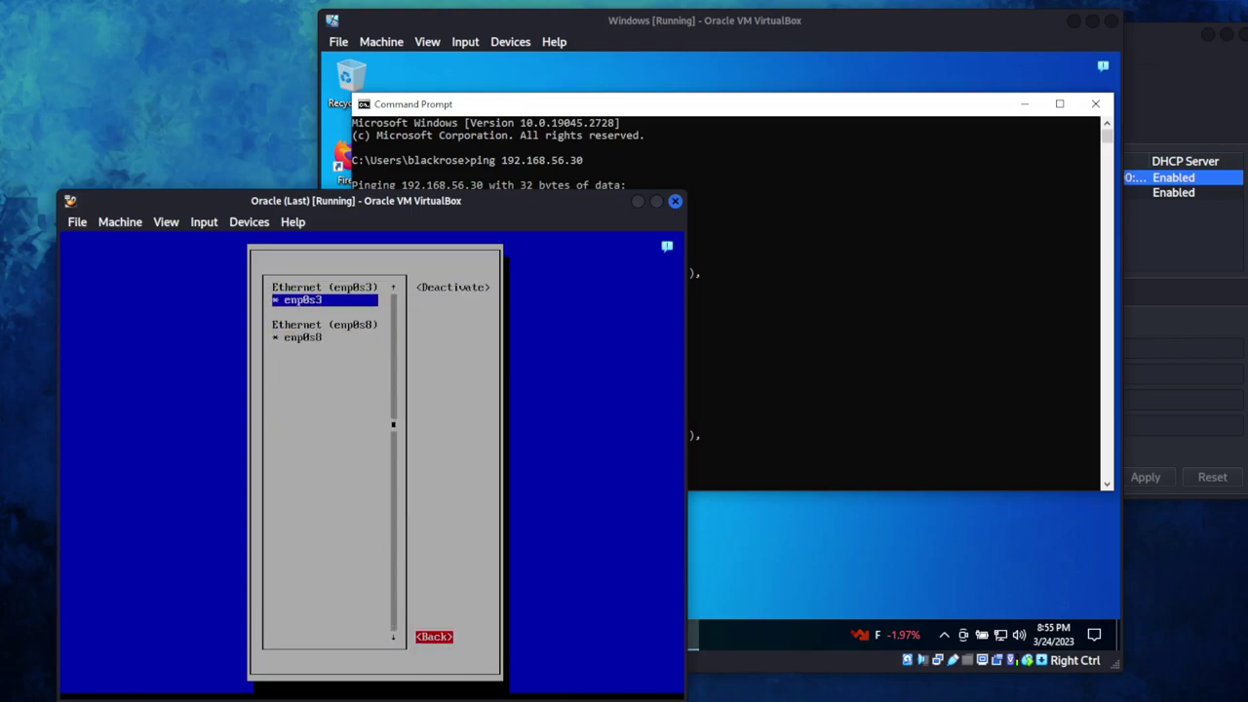
key(Return)
key(Down)
key(Down)
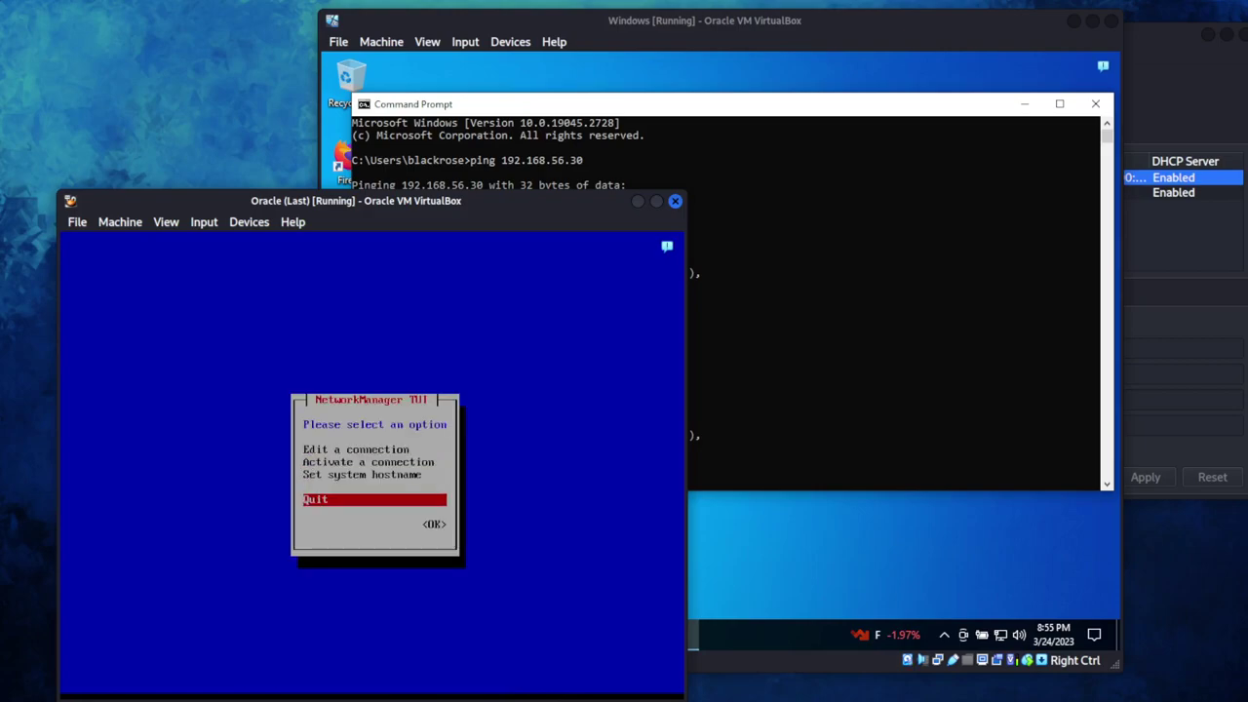
key(Return)
text(if)
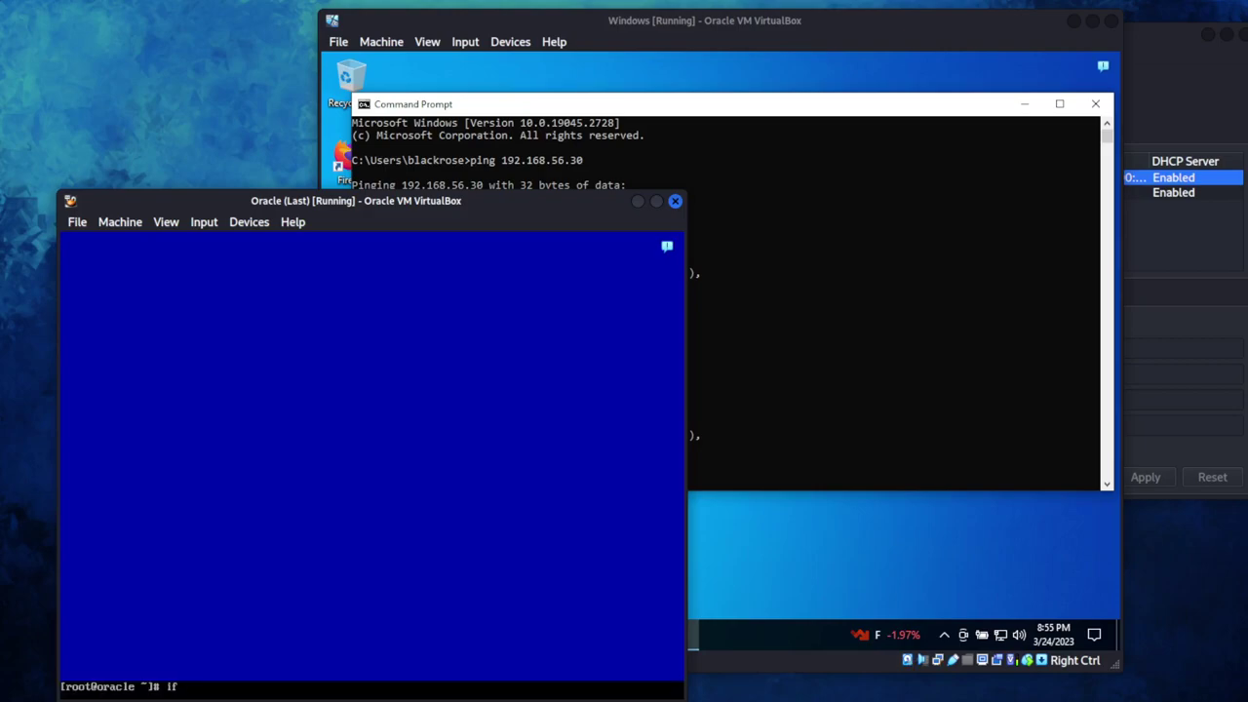
text(config)
key(Return)
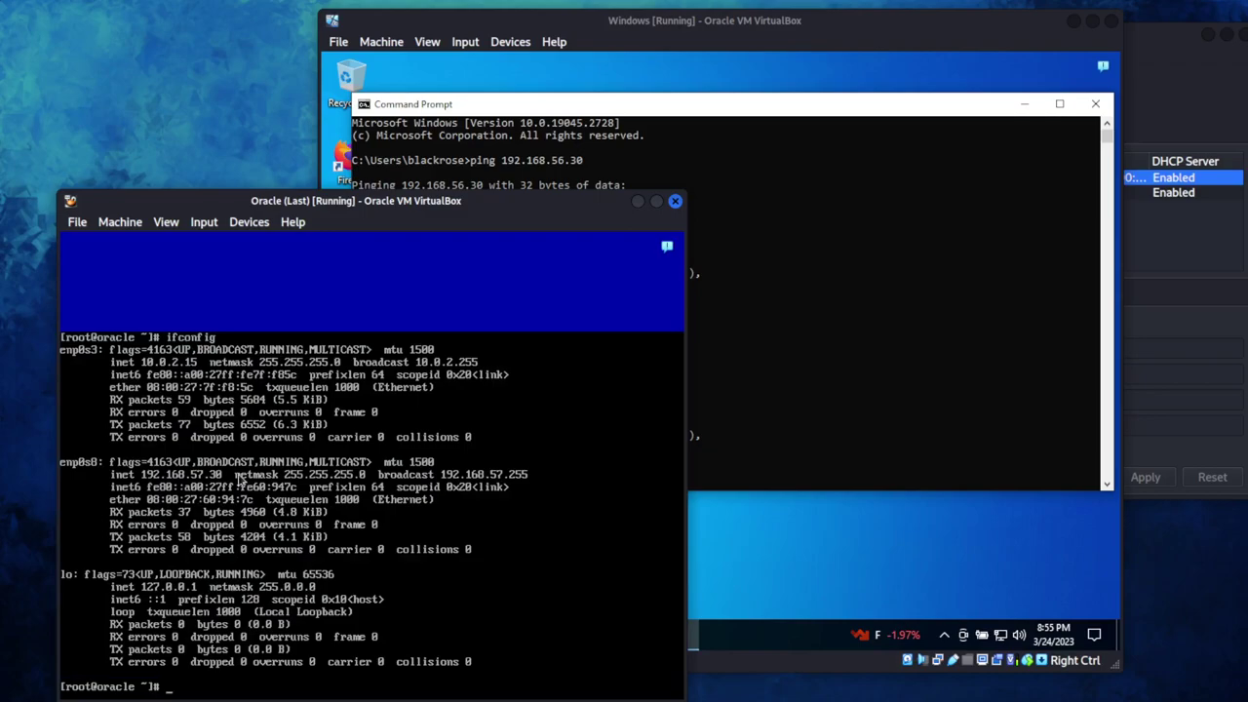
Switch to the Windows guest's Command Prompt and ping the Oracle machine at 192.168.57.30.
click(946, 299)
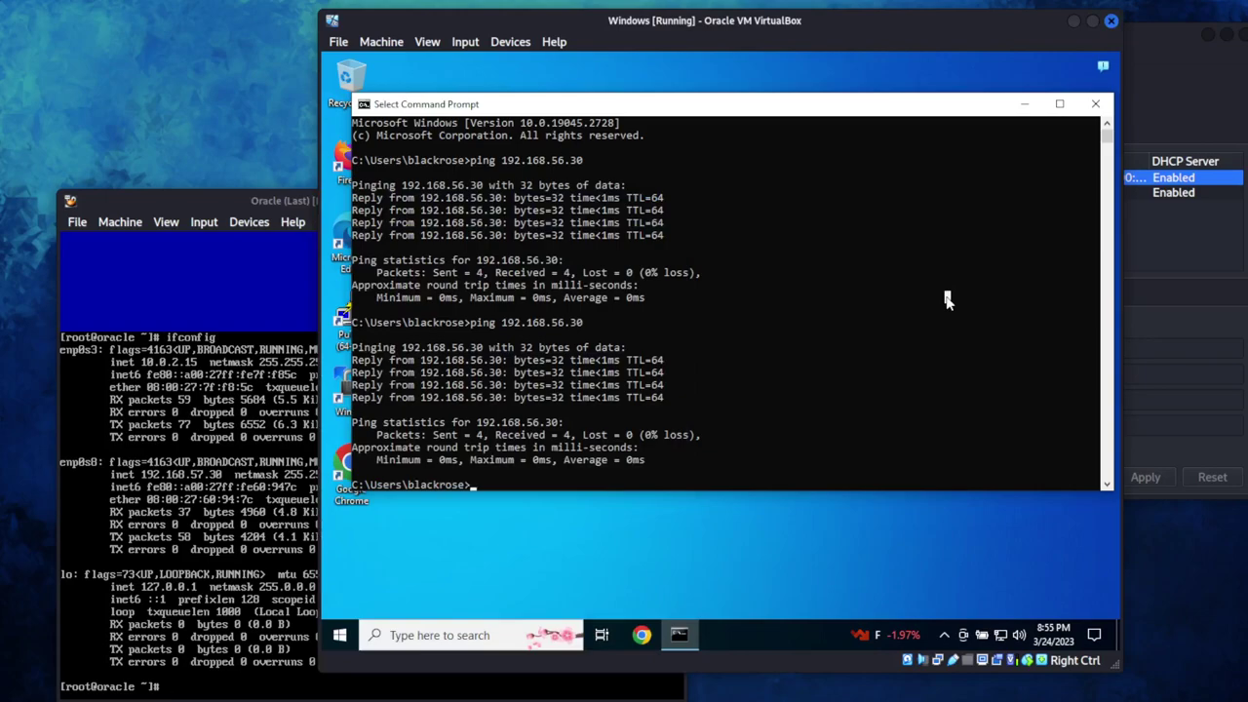
key(Up)
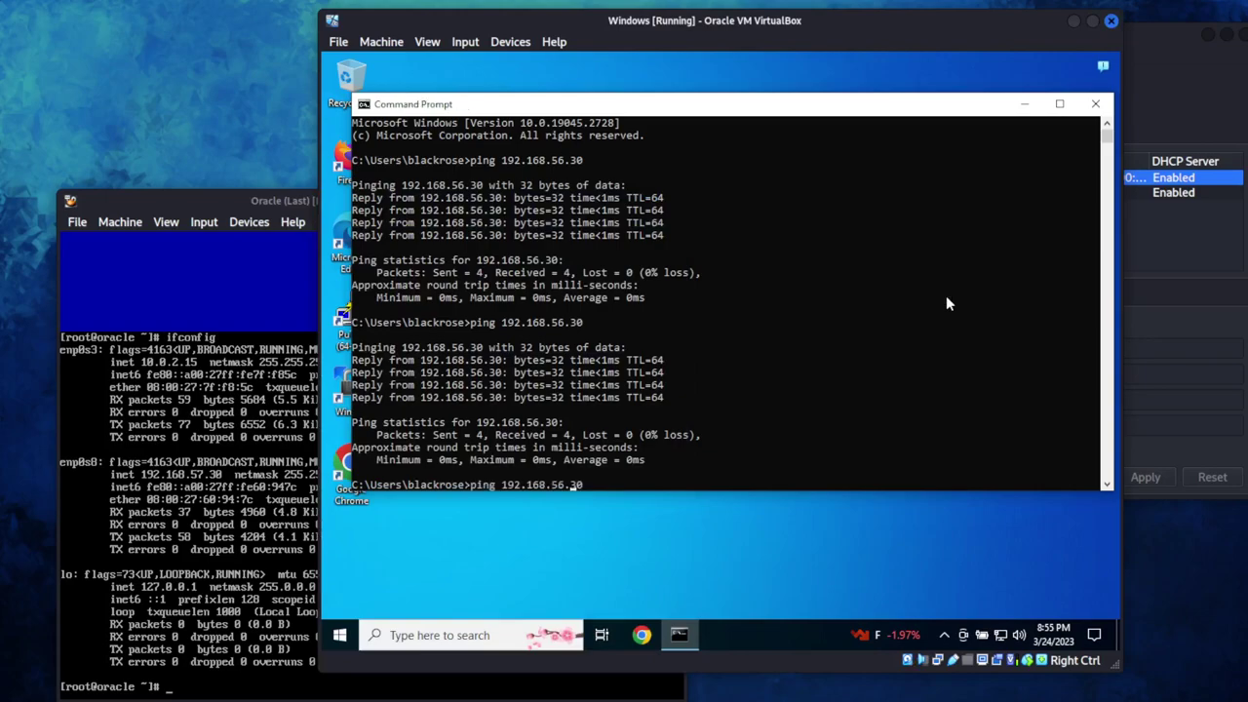
key(BackSpace)
text(7)
key(Return)
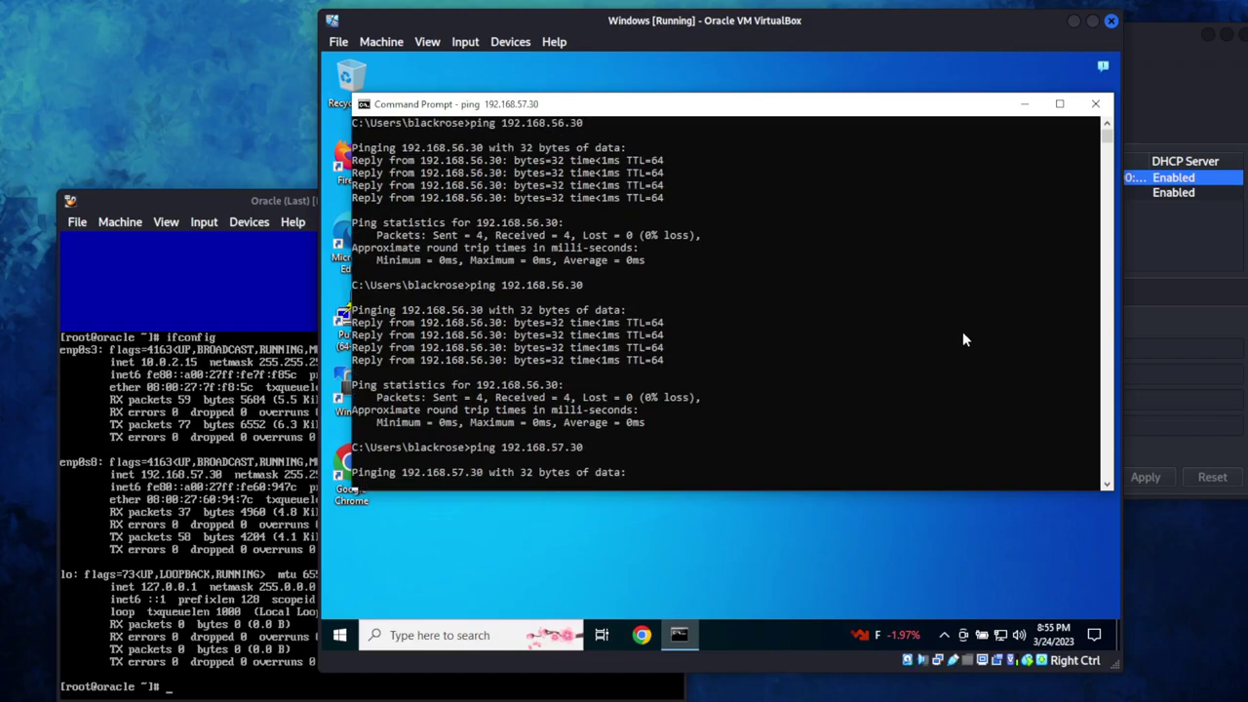